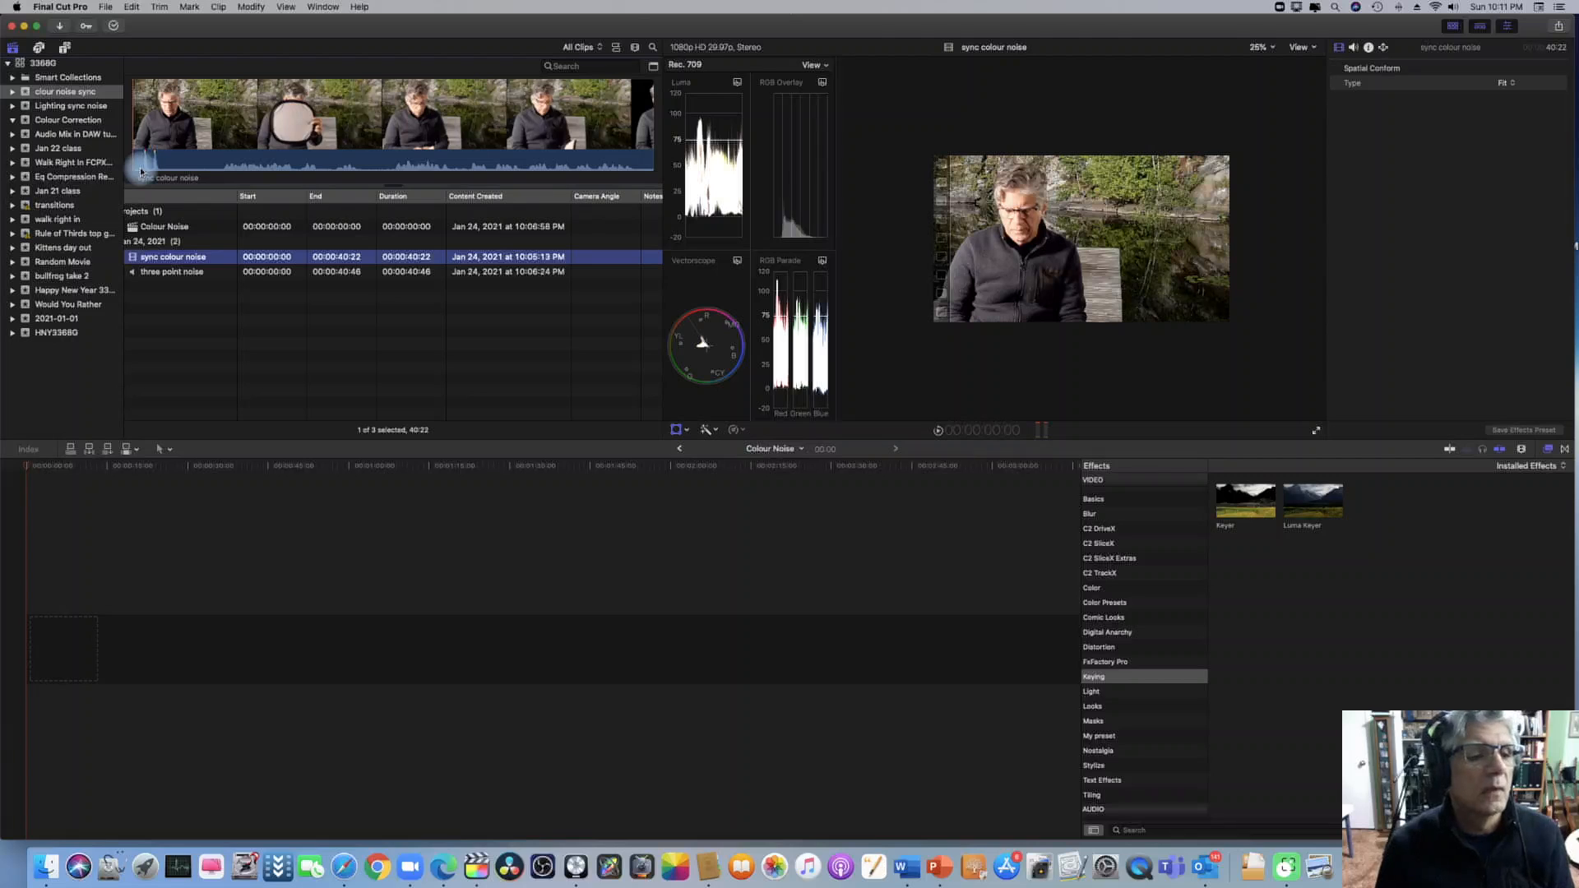
# Mark the sync colour noise clip from the clap at frame 27 onward and append it to the Colour Noise timeline.
pyautogui.press('space')
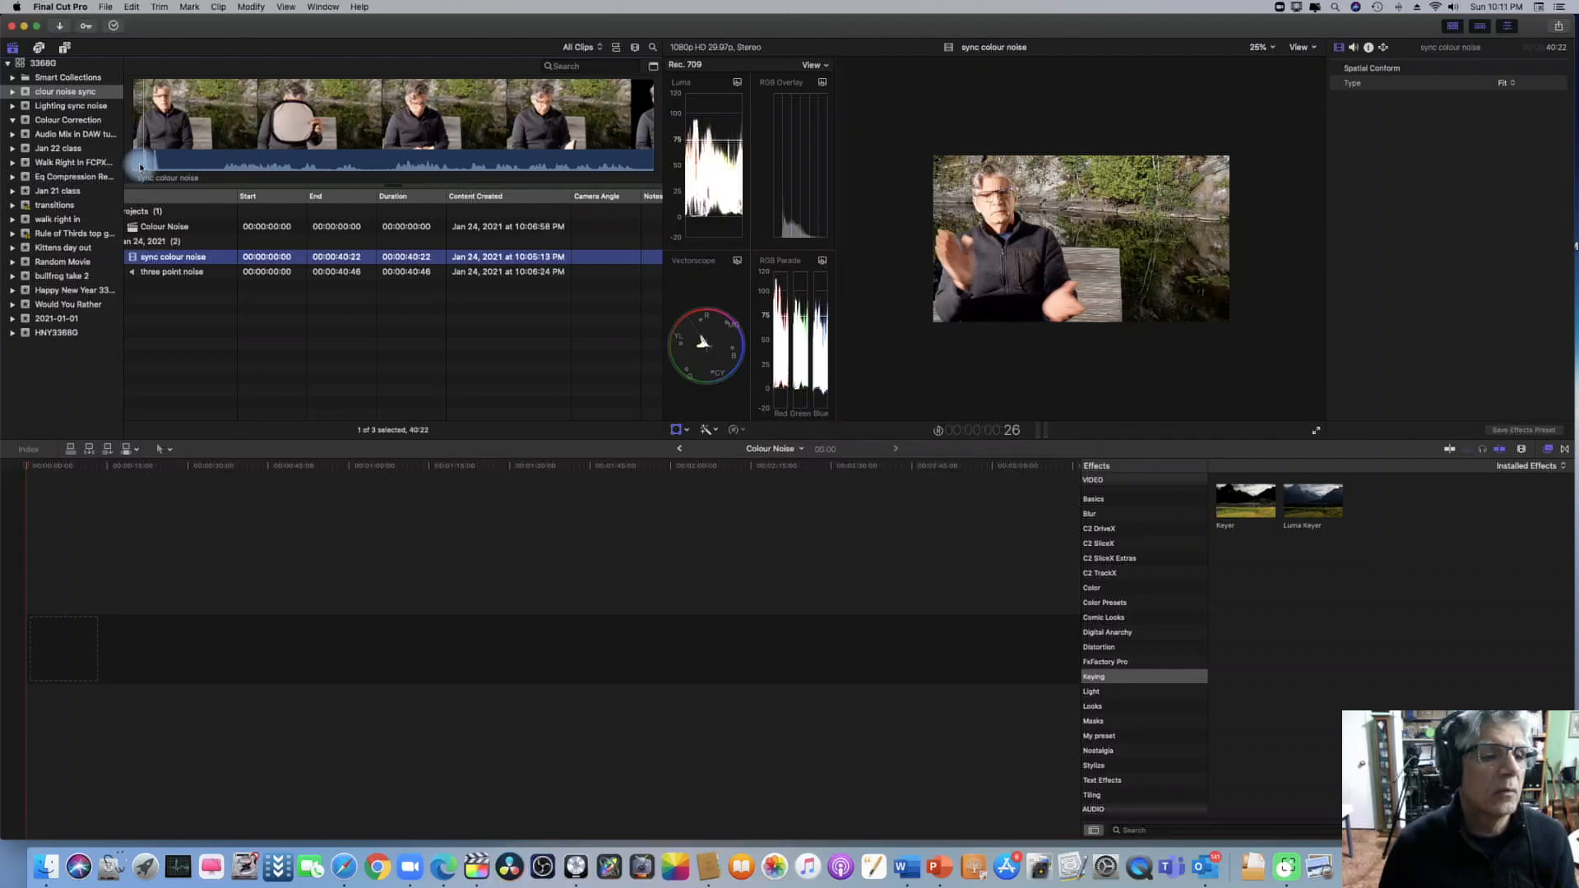
pyautogui.click(145, 163)
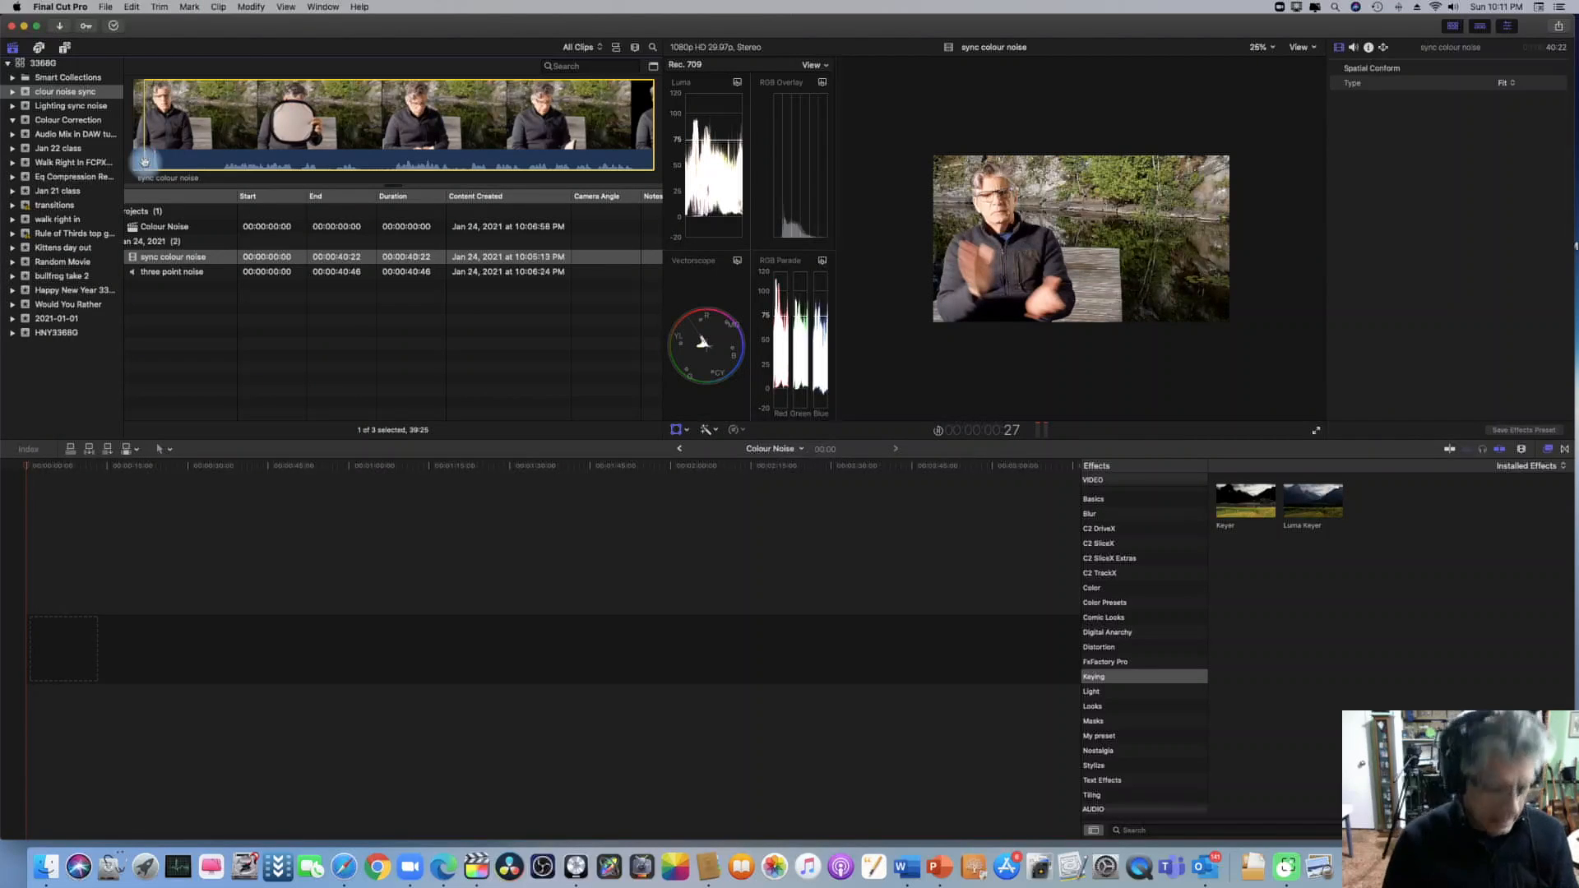
pyautogui.press('e')
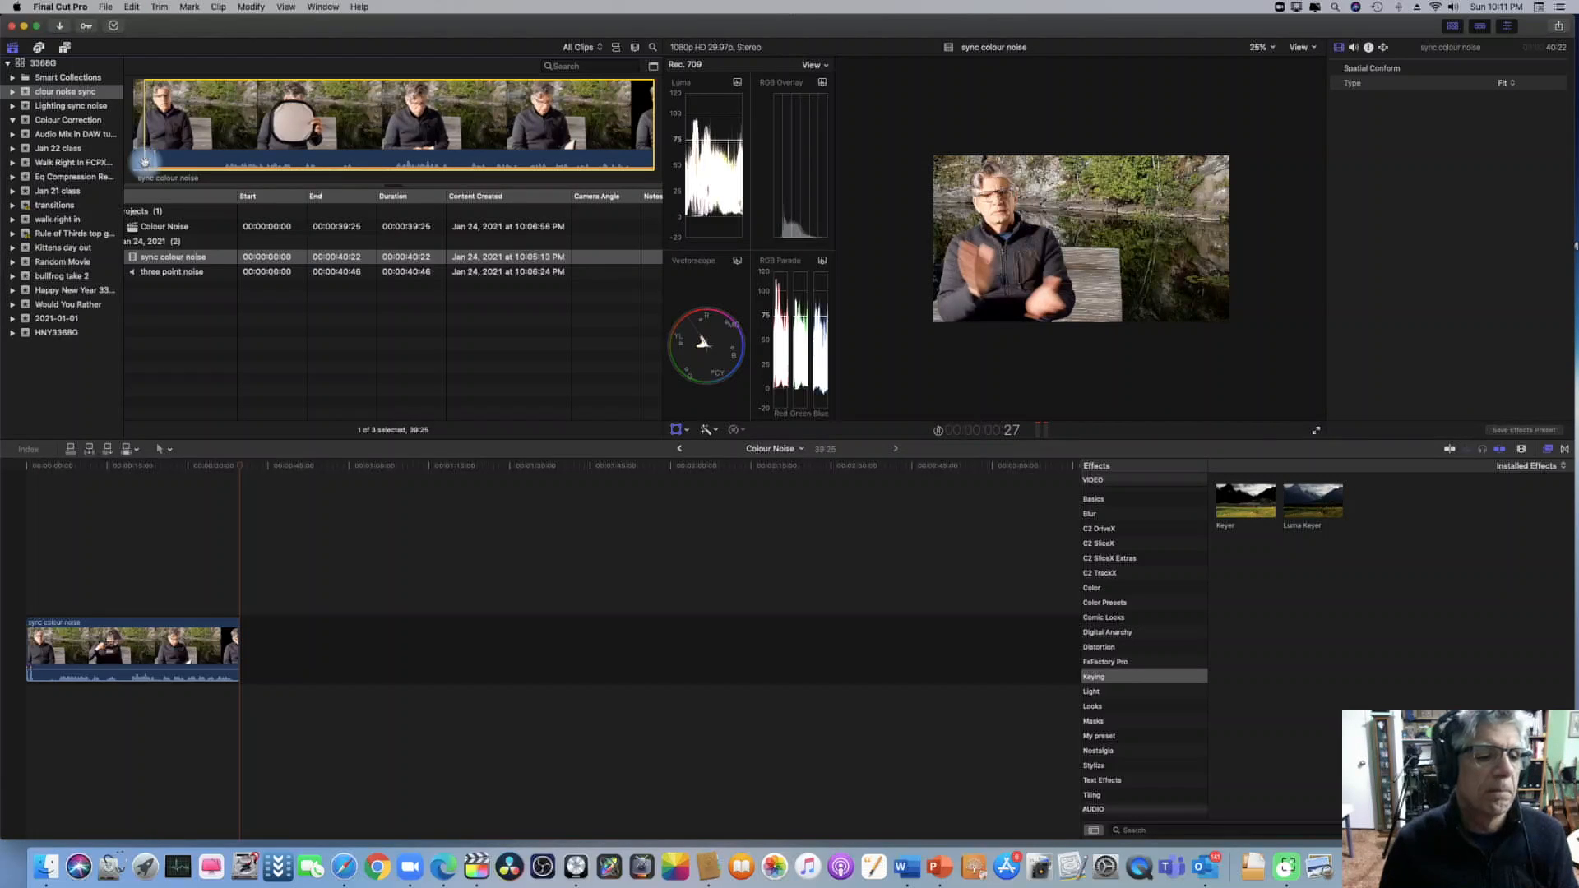
# Mark the three point noise audio from its first clap peak onward and attach it beneath the start of the video clip.
pyautogui.click(146, 274)
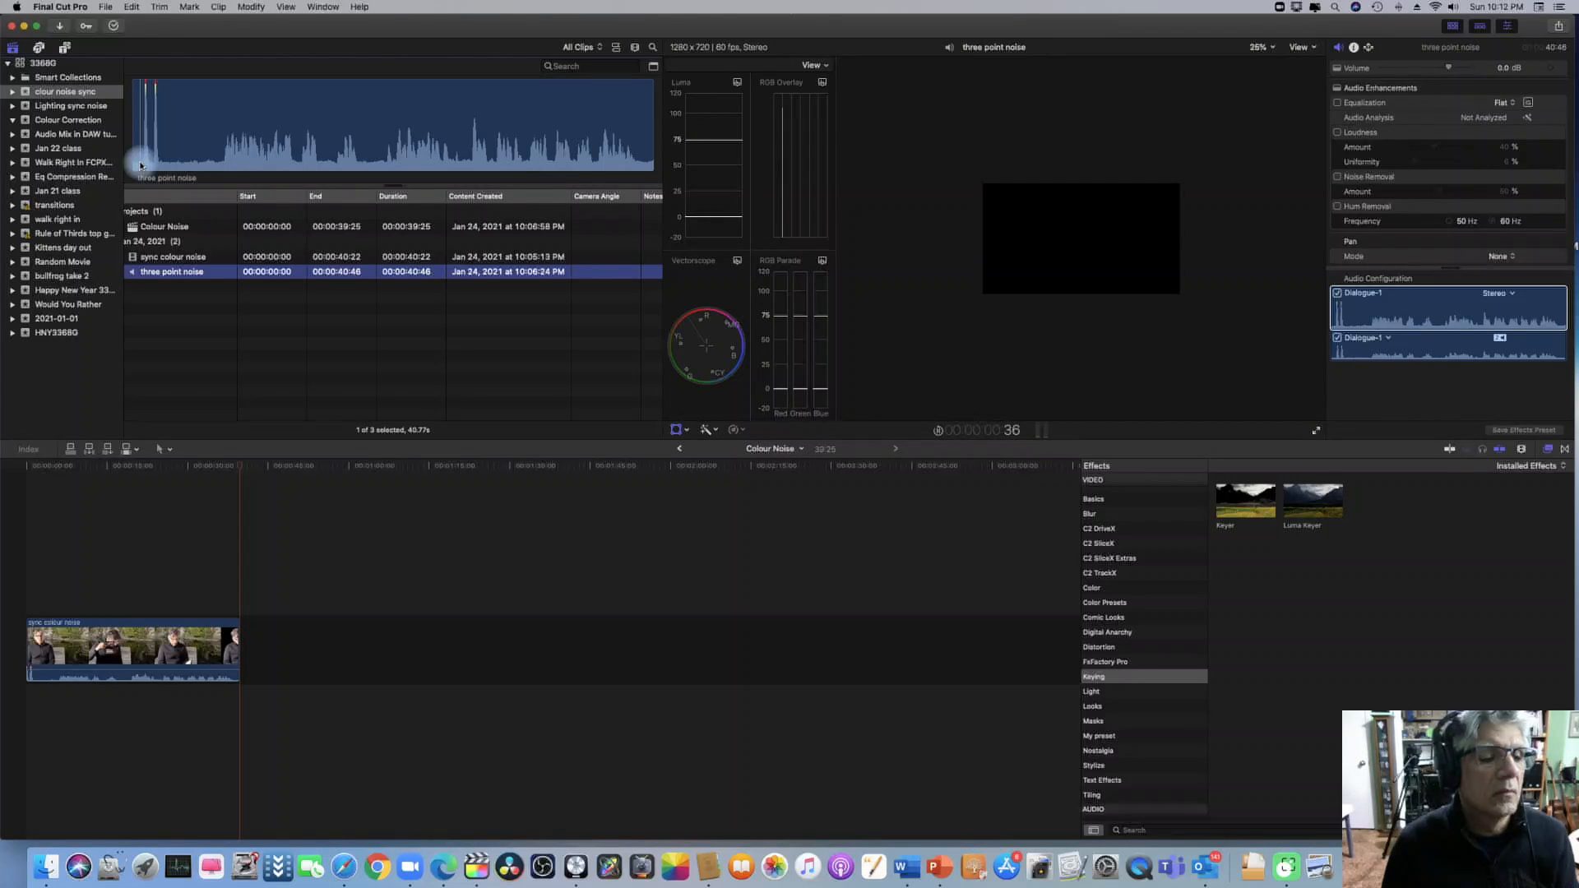
pyautogui.click(140, 159)
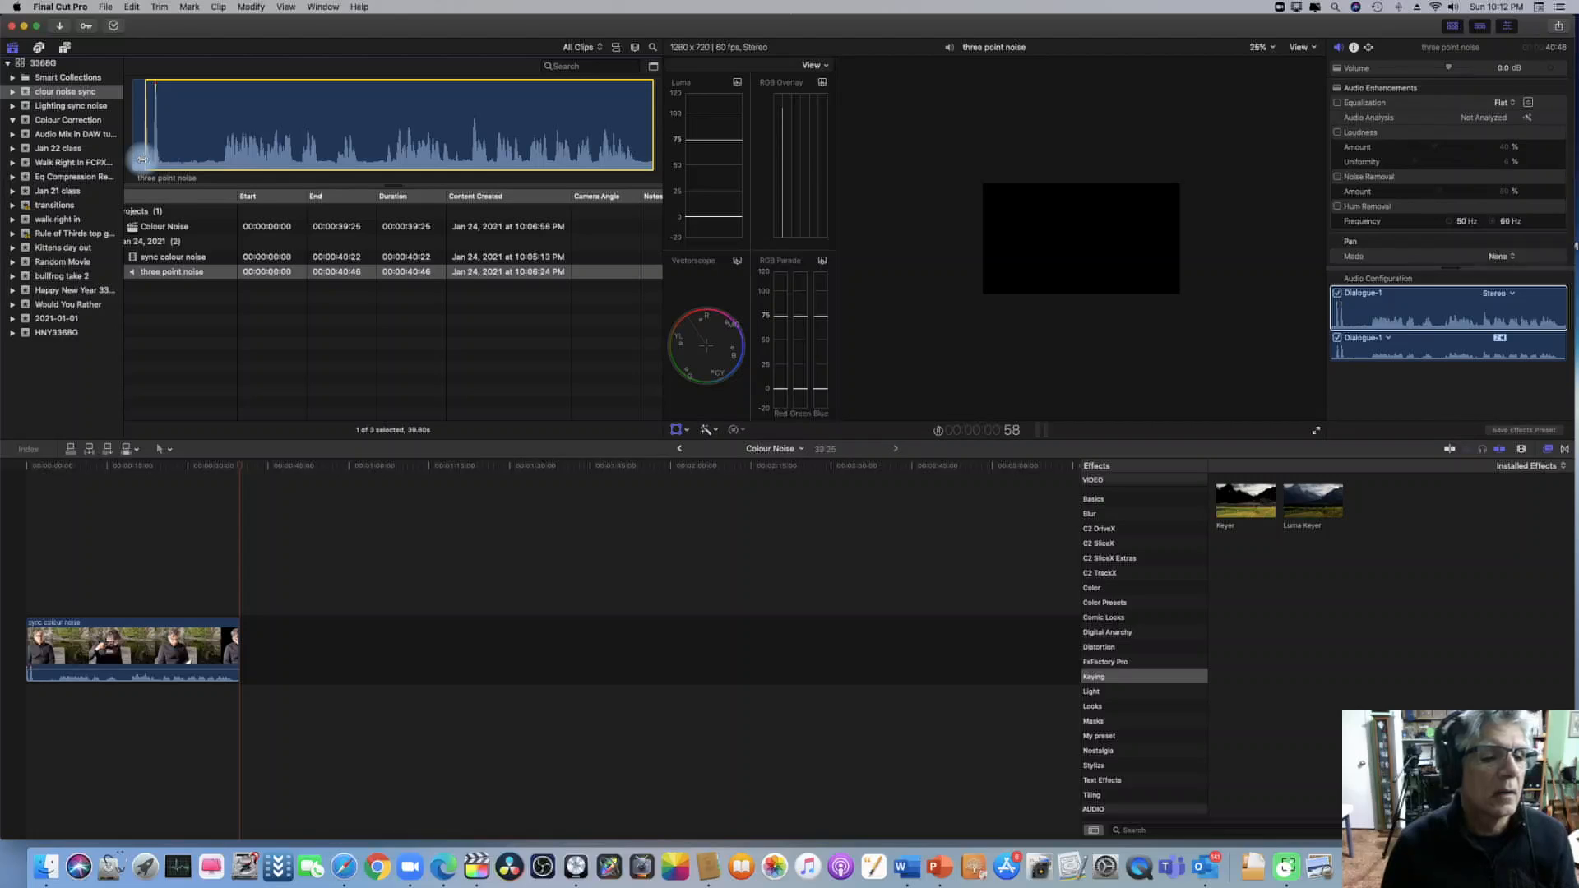
pyautogui.moveTo(171, 272); pyautogui.dragTo(78, 702)
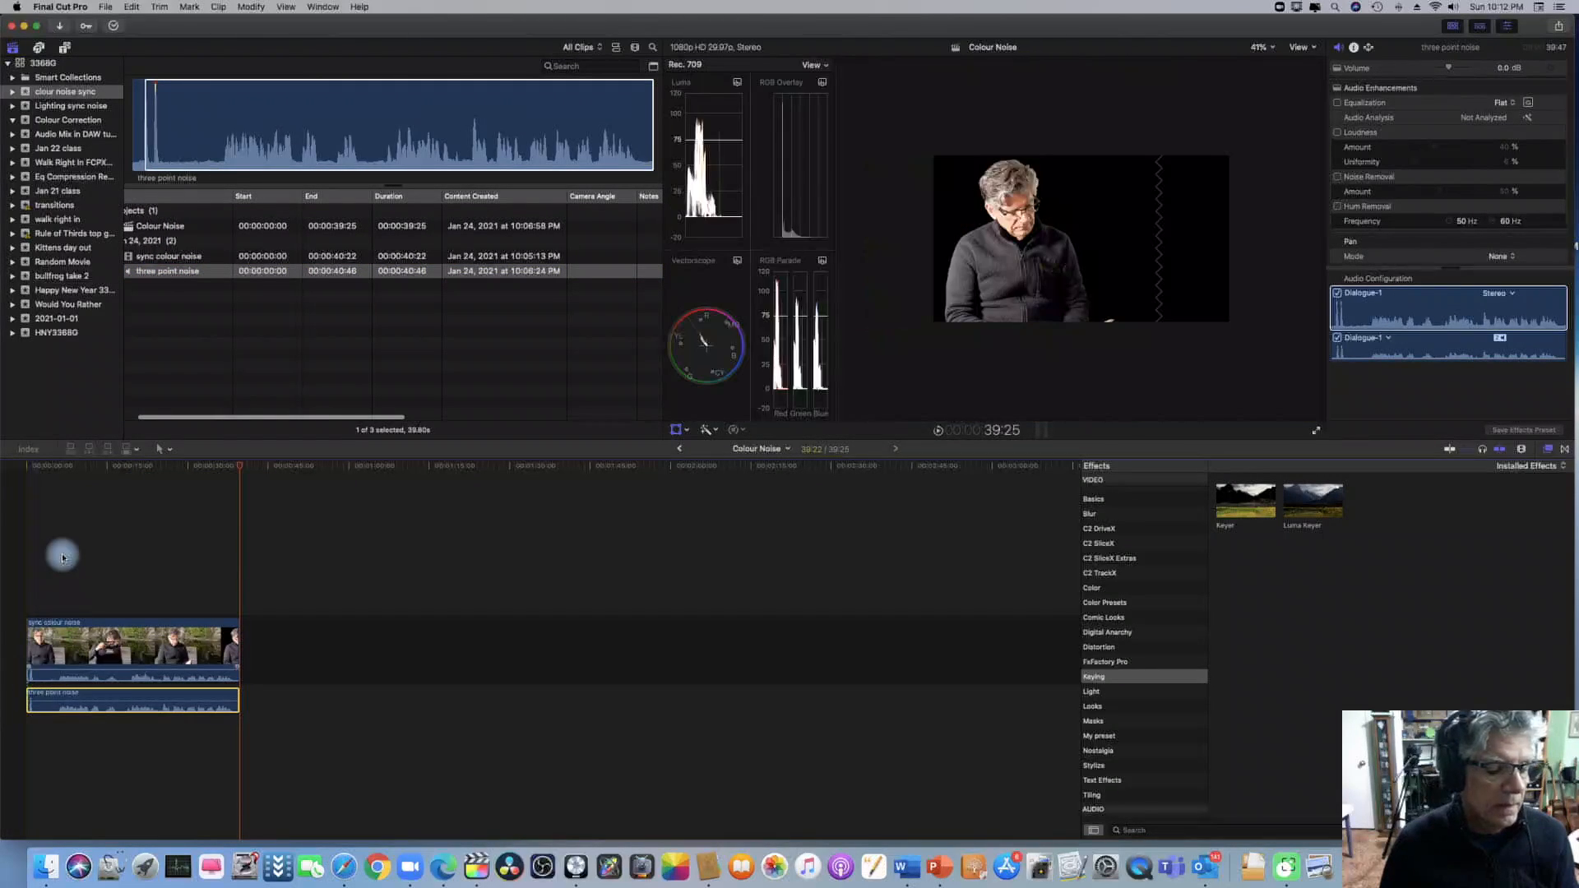
# Play part of the timeline, and lower the sync colour noise clip's own audio to −∞ dB.
pyautogui.click(76, 467)
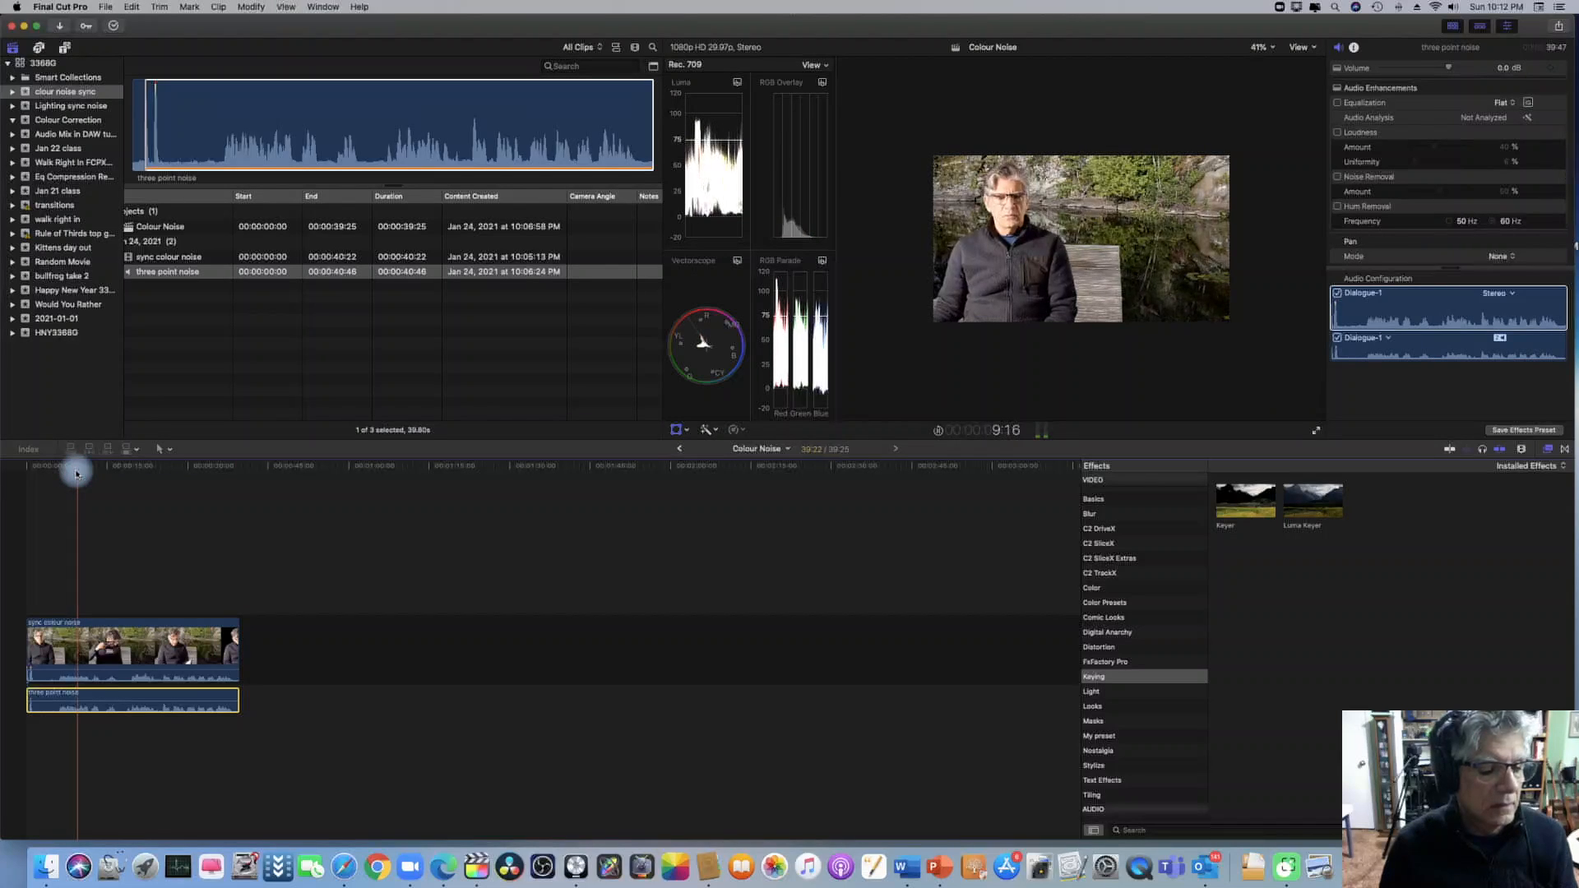
pyautogui.press('space')
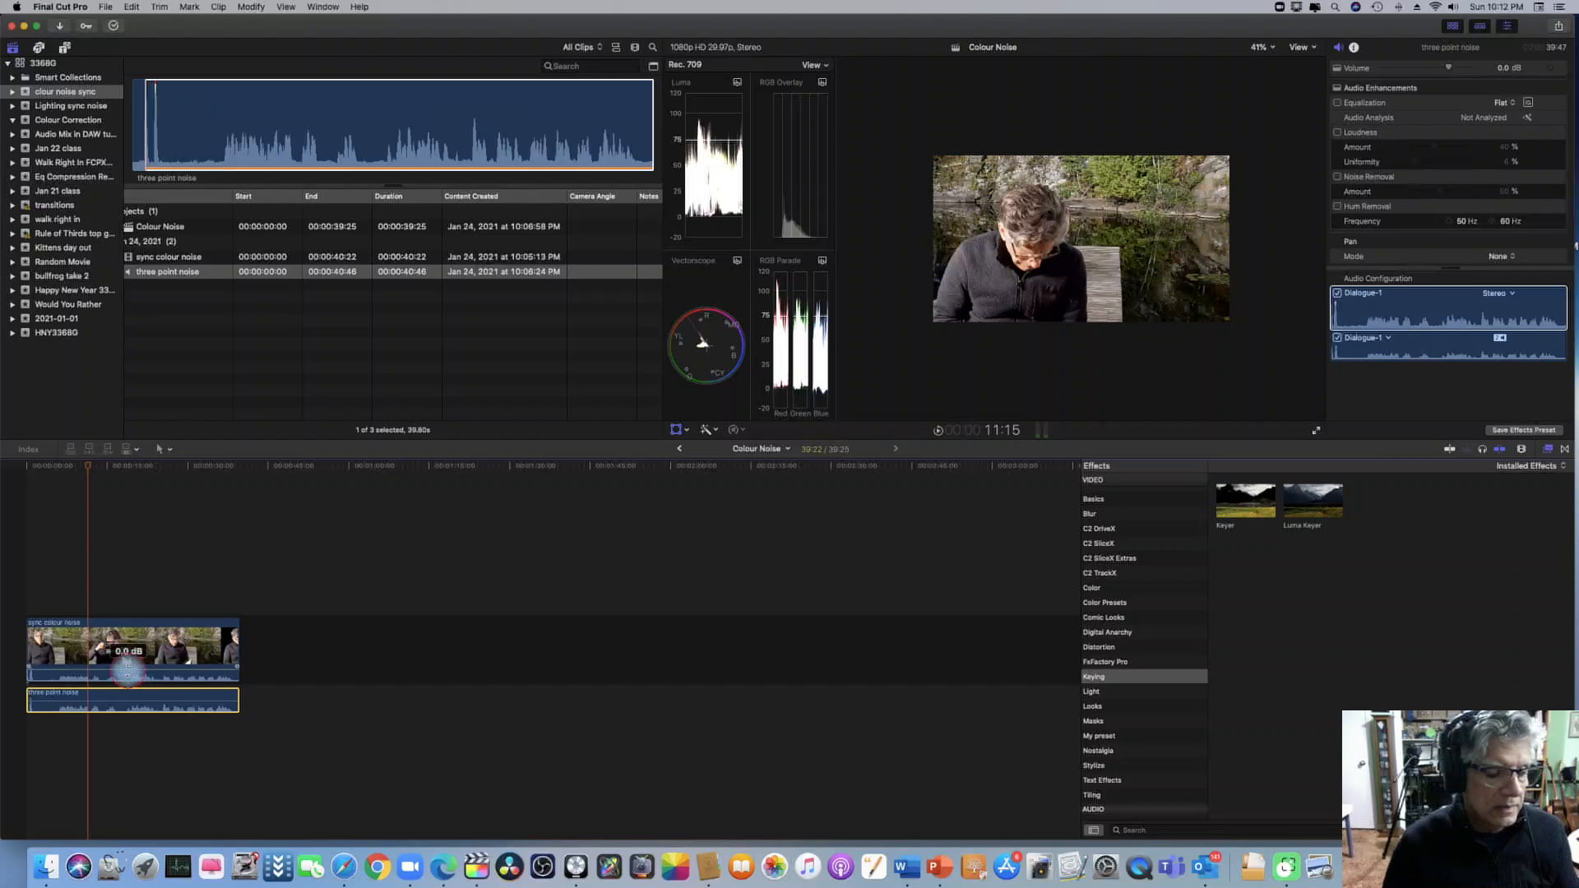
pyautogui.moveTo(126, 671); pyautogui.dragTo(124, 690)
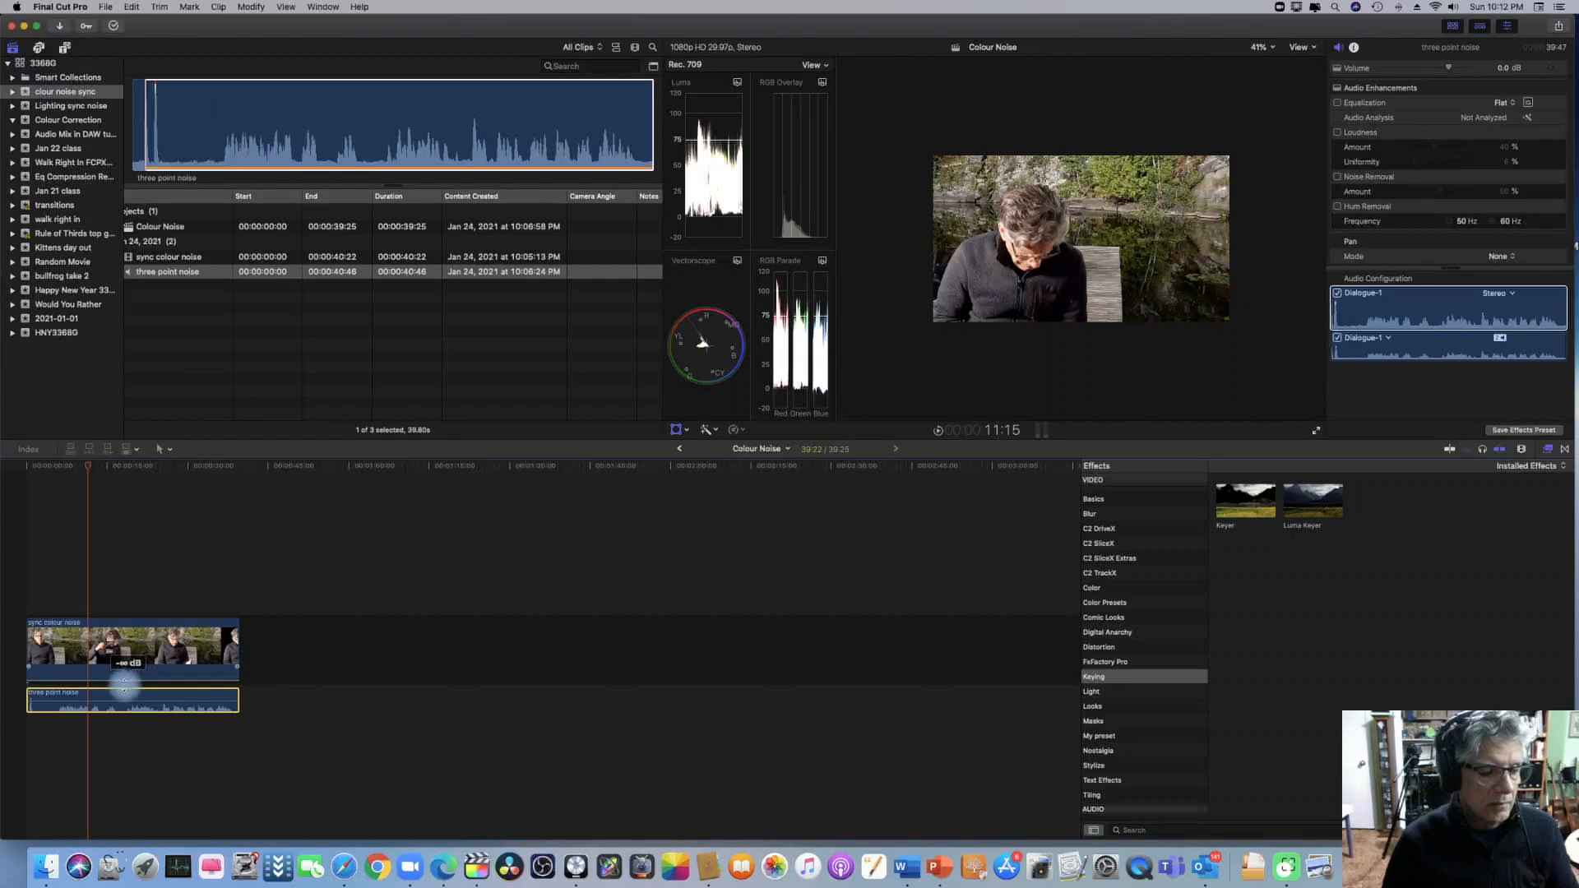
pyautogui.click(113, 658)
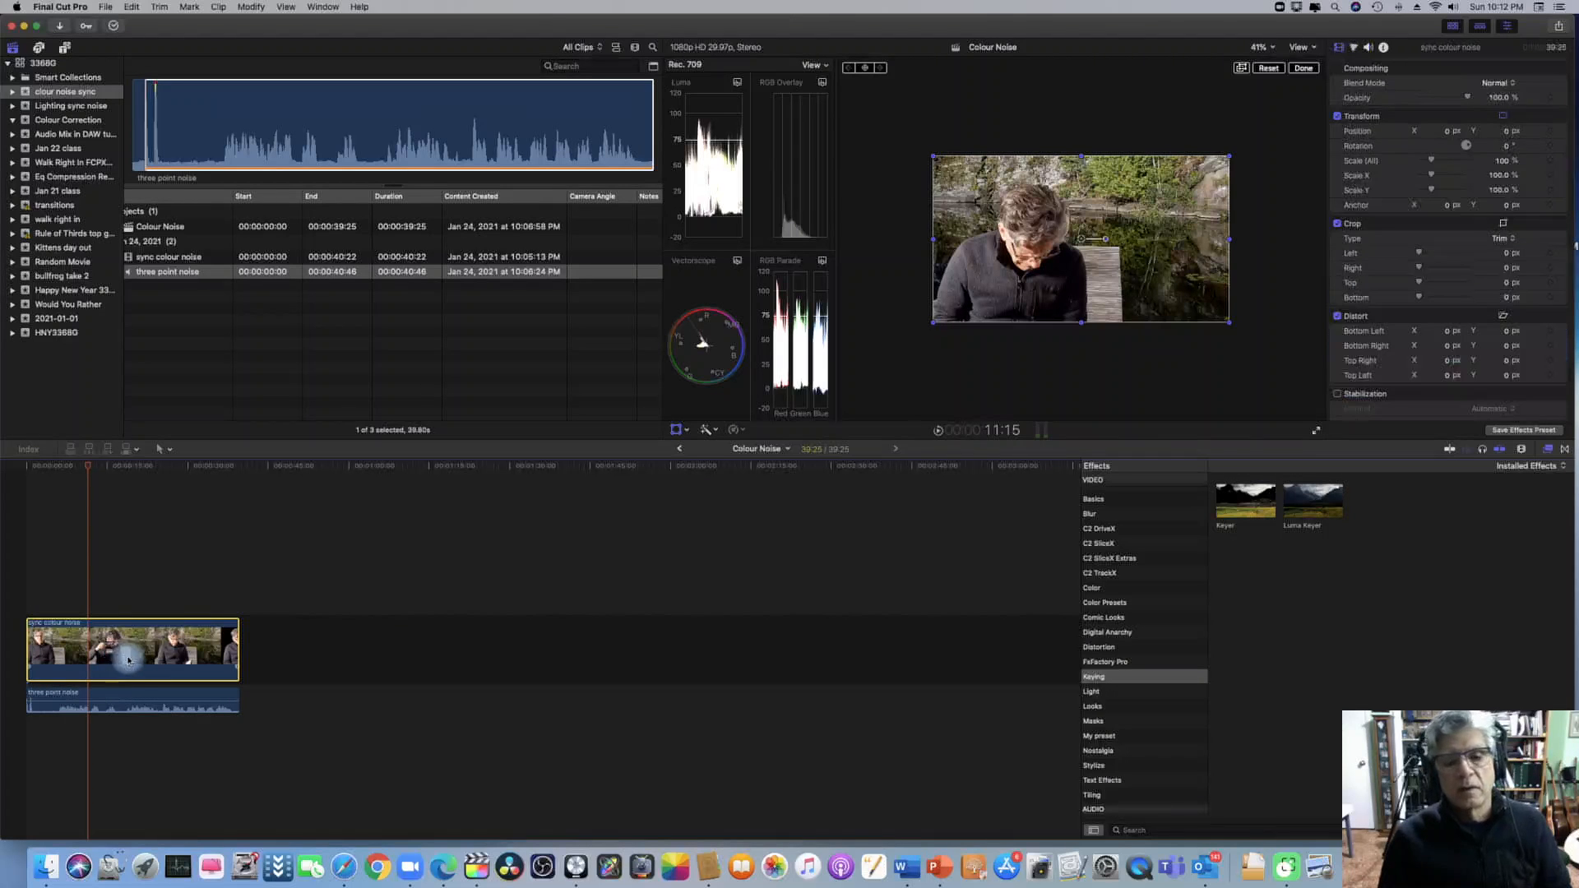
# Switch to the Color & Effects workspace with the browser hidden, and widen the video scopes area.
pyautogui.click(313, 10)
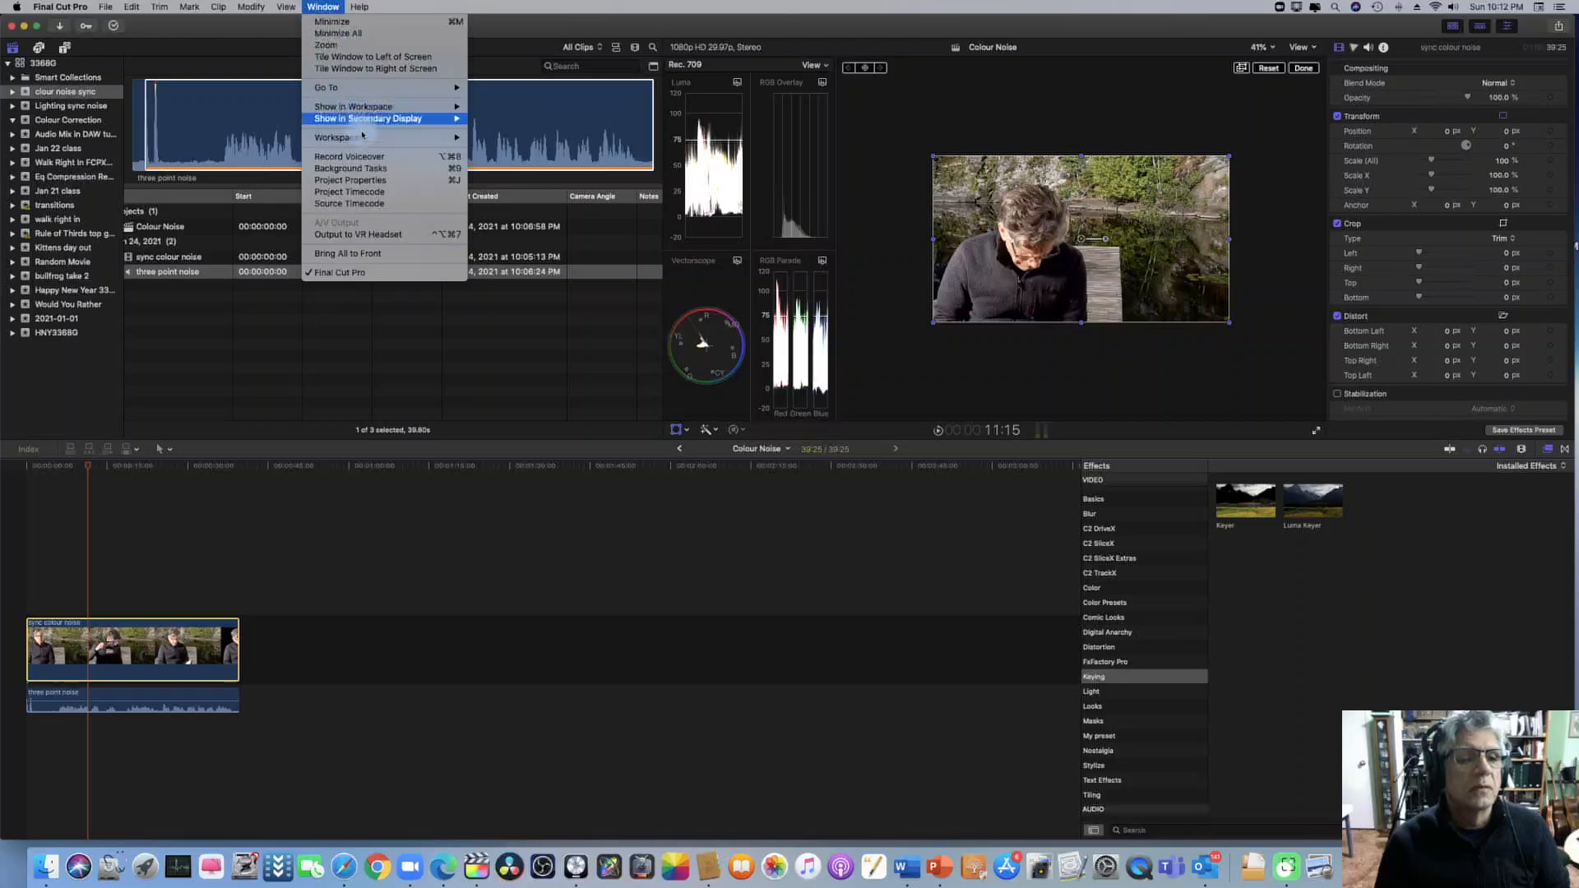
pyautogui.moveTo(374, 137)
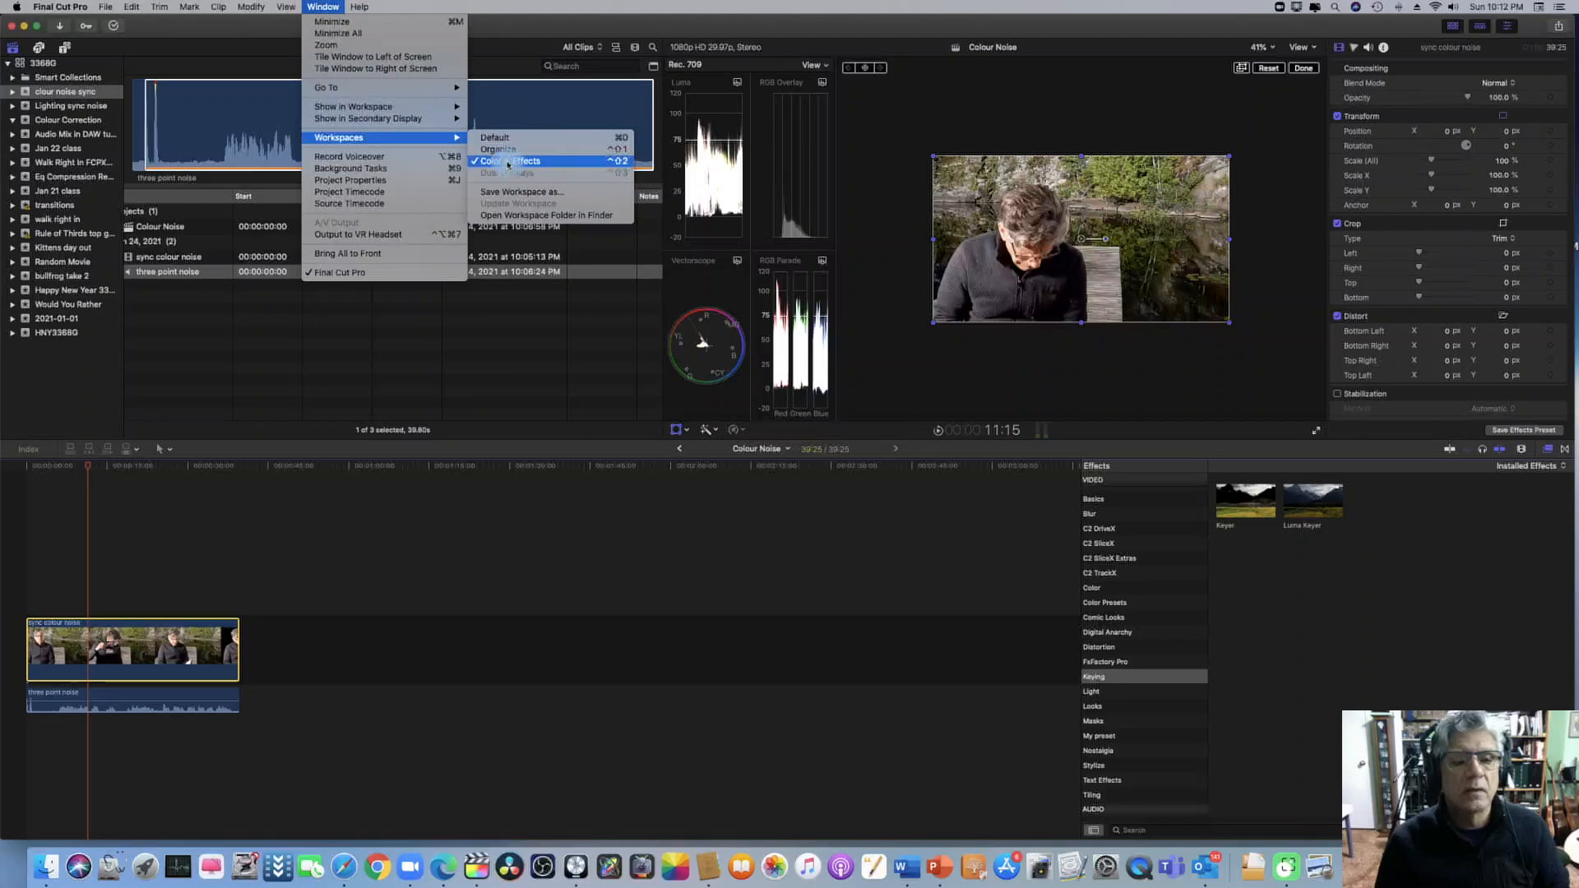
pyautogui.click(507, 161)
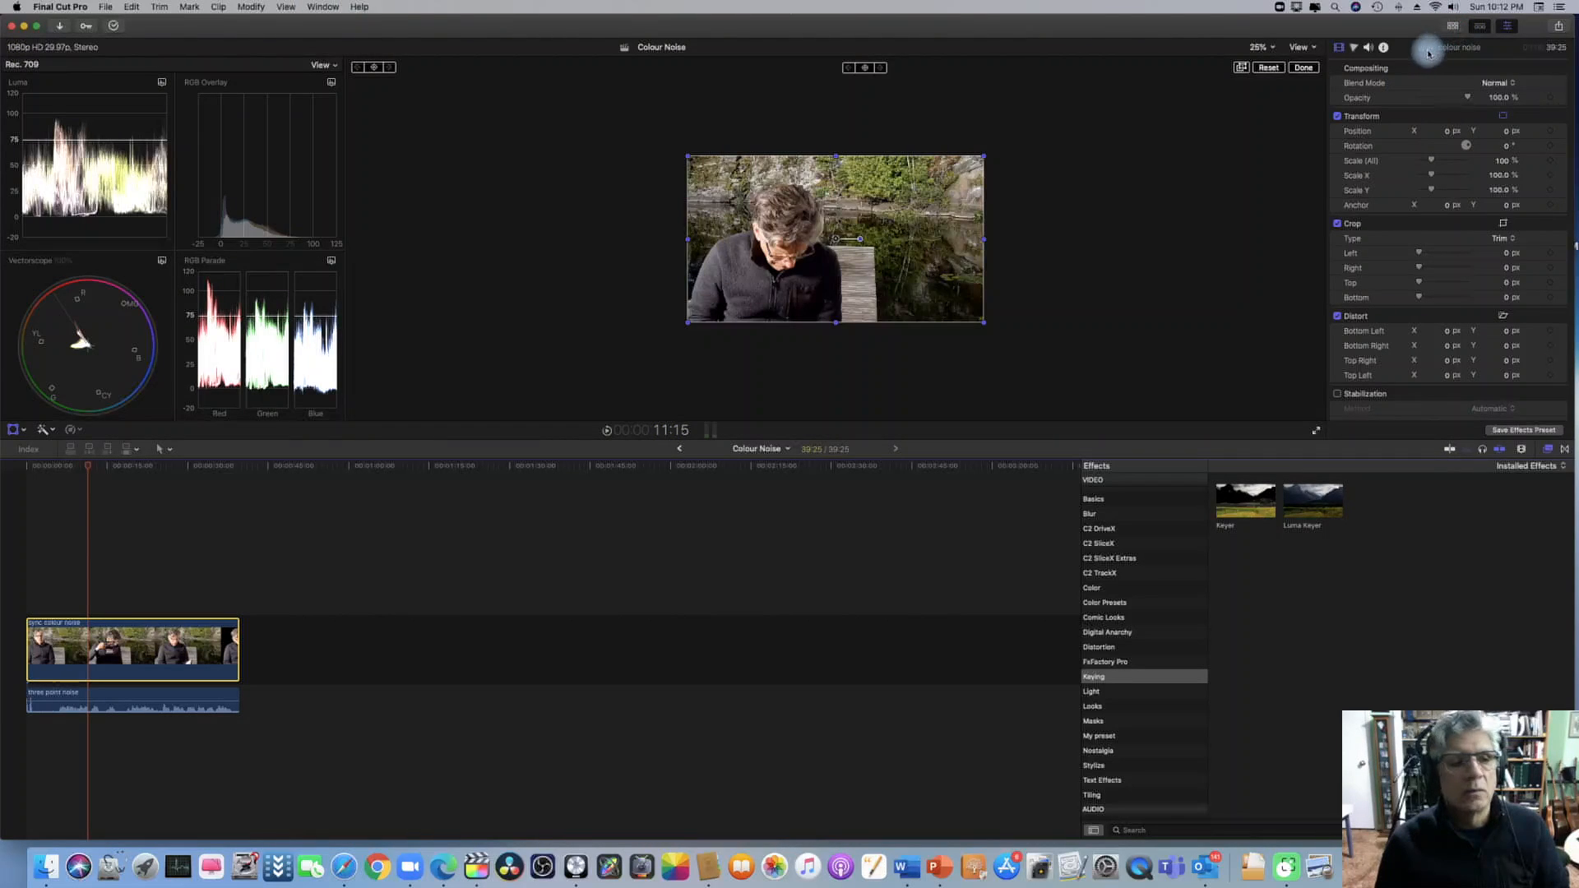
pyautogui.press('ctrl+super+1')
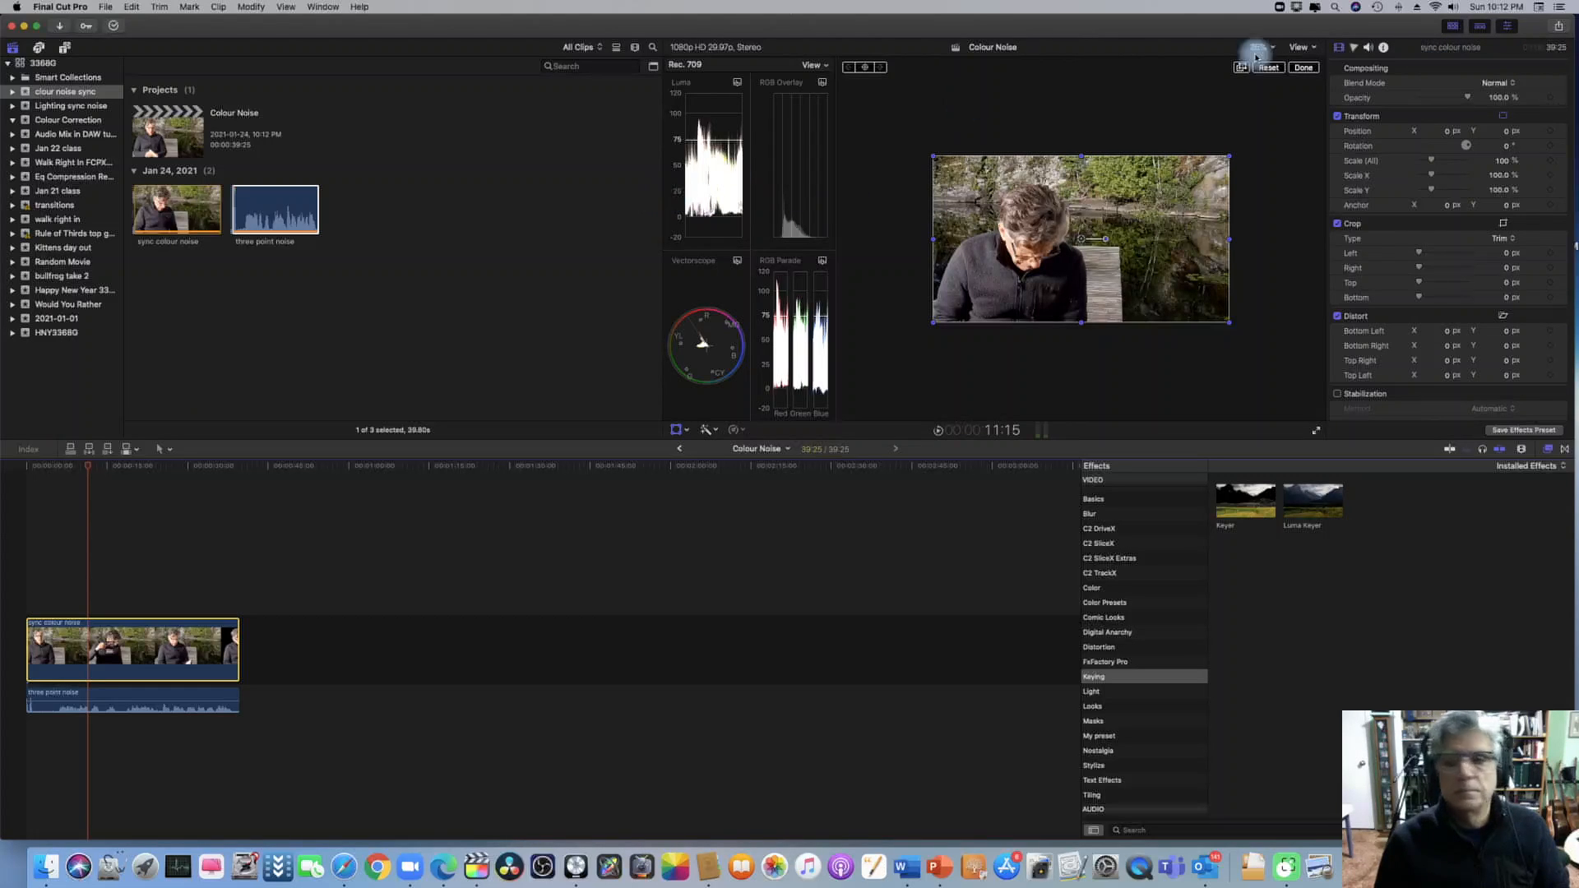
pyautogui.click(1453, 26)
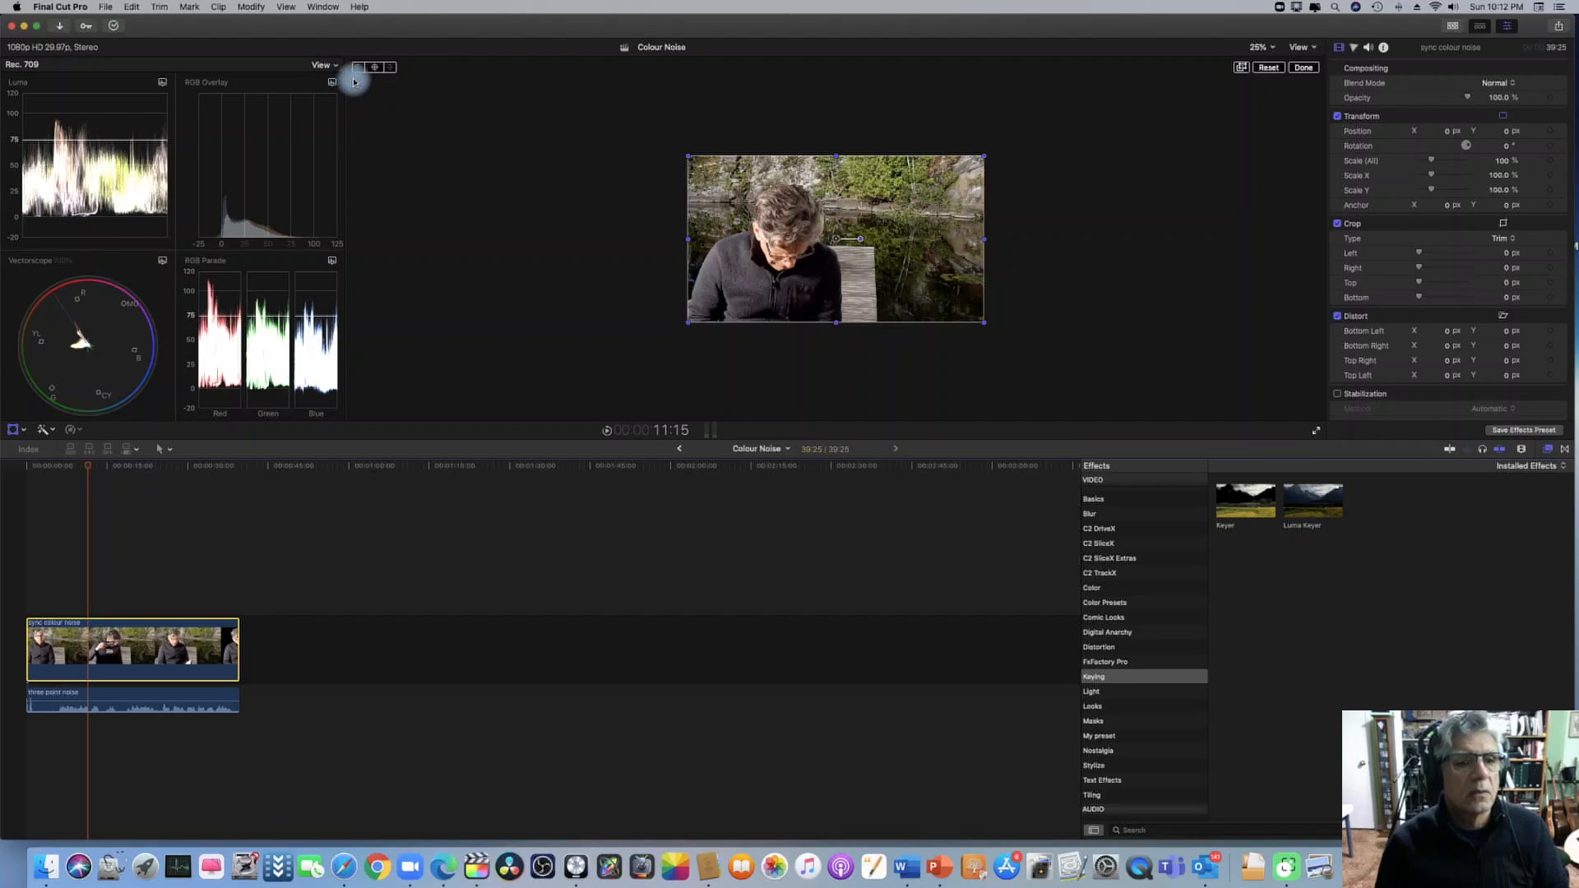
pyautogui.moveTo(345, 72); pyautogui.dragTo(515, 77)
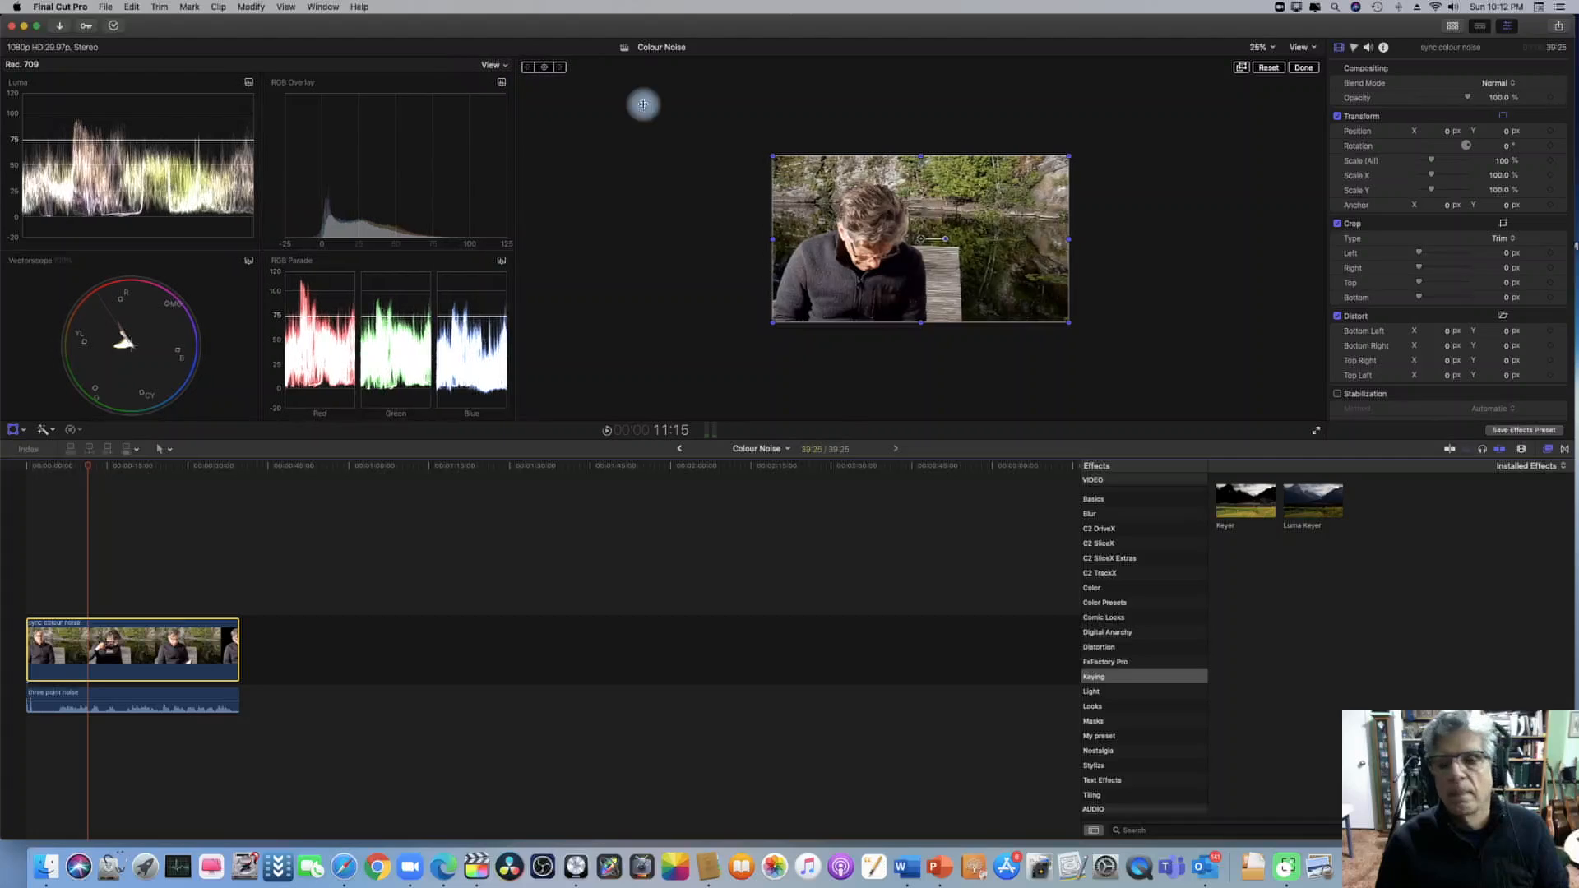
# Close the on-screen transform controls and fit the picture to the viewer.
pyautogui.click(1306, 68)
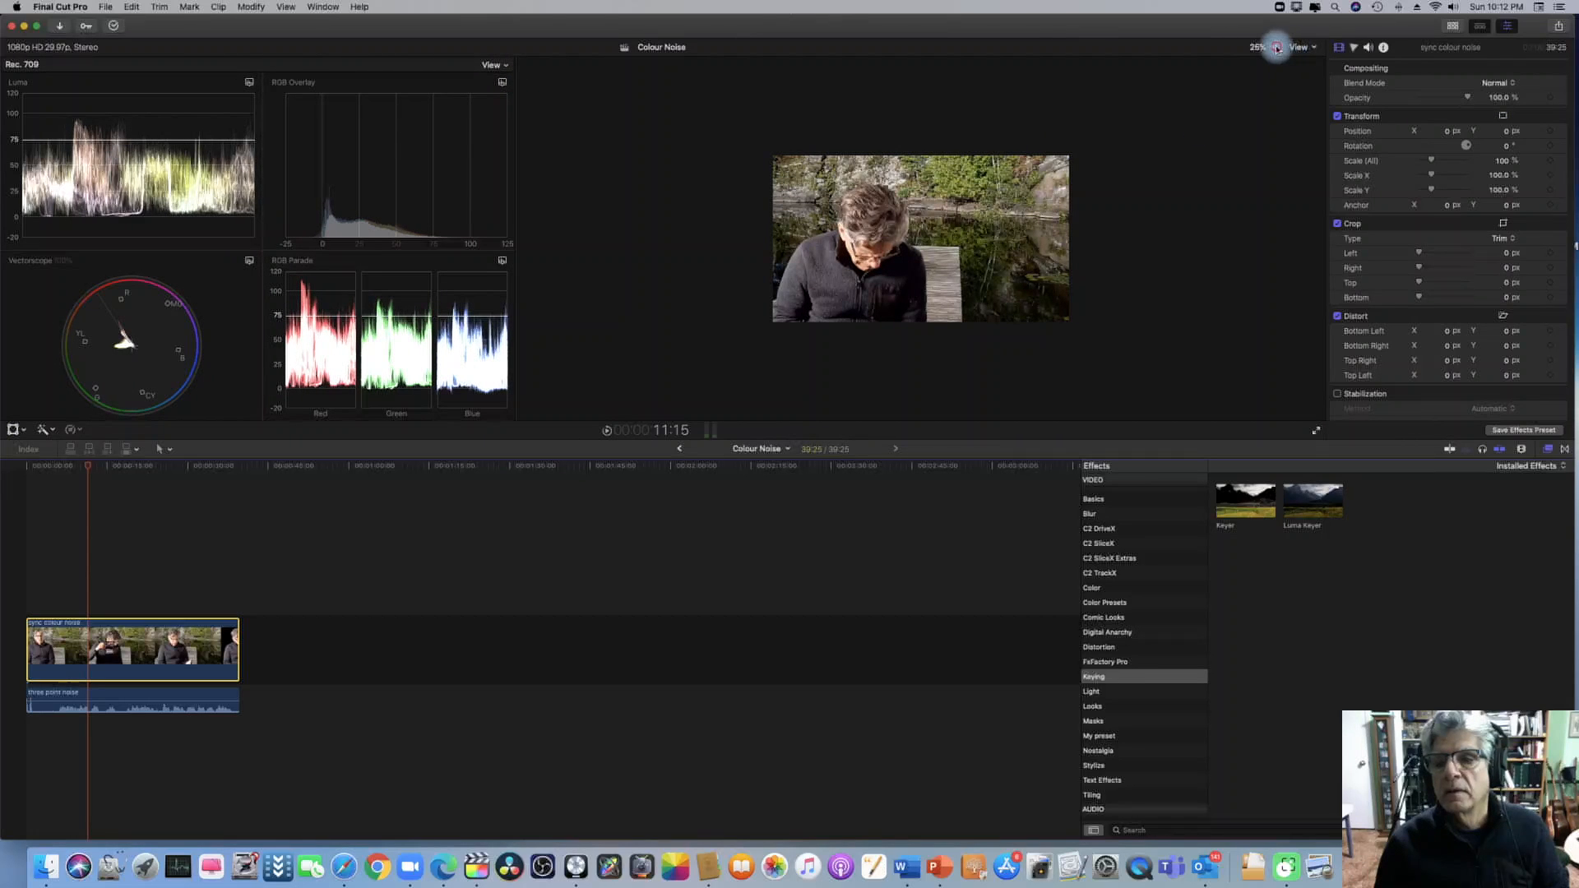
pyautogui.click(1263, 47)
pyautogui.click(1270, 60)
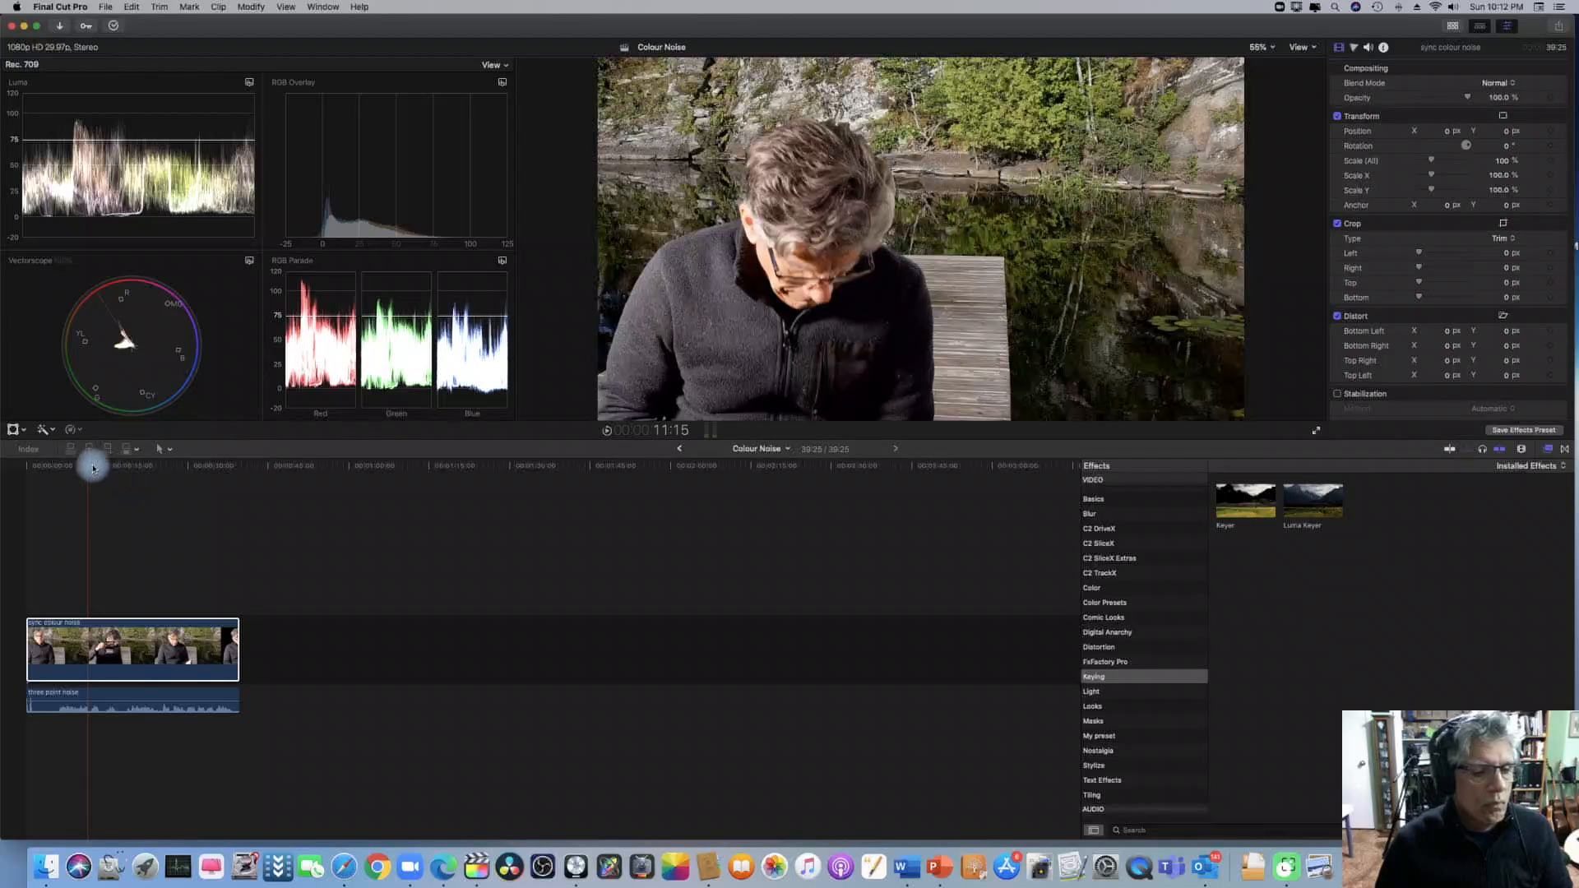
# Park on the grey card frame at 12:22, add a Color Curves correction, and move the luma curve's black point inward and white point slightly down.
pyautogui.click(58, 474)
pyautogui.moveTo(58, 475); pyautogui.dragTo(95, 484)
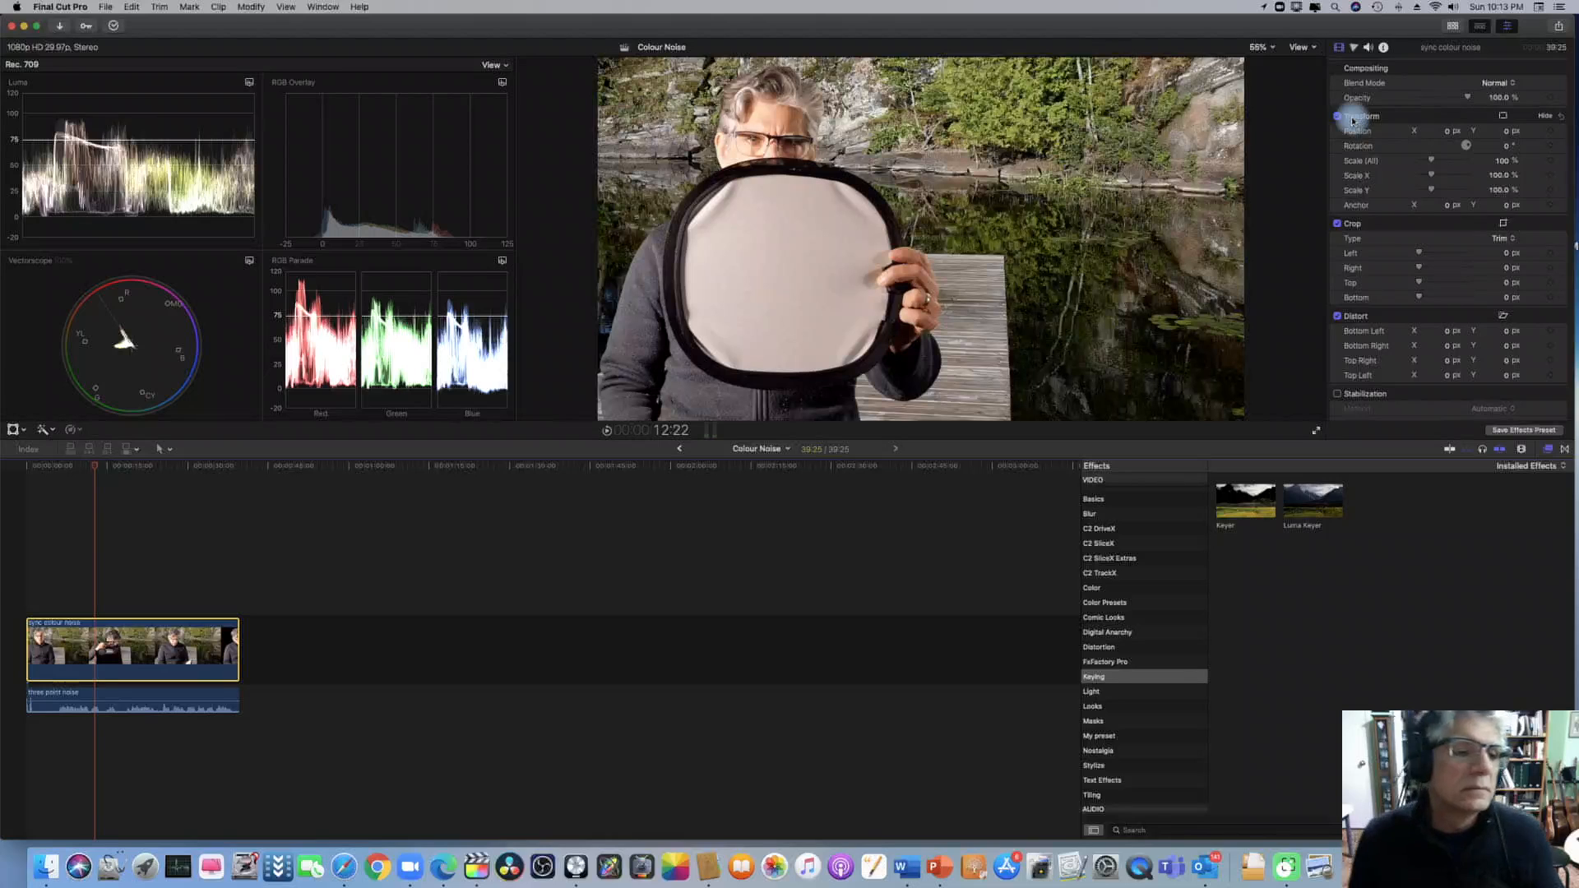
pyautogui.click(1358, 48)
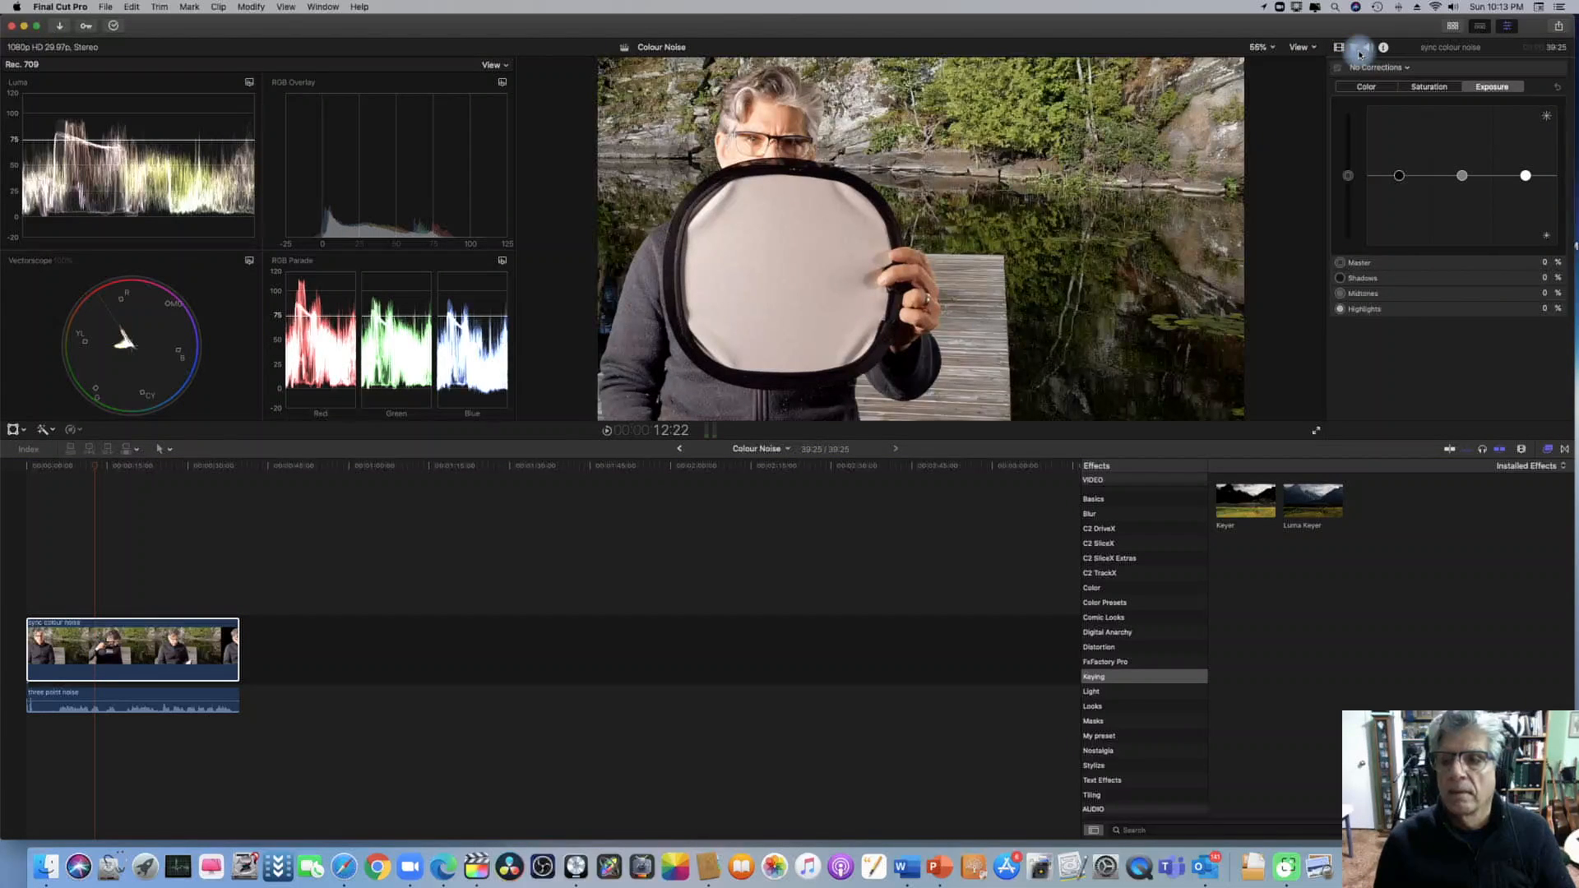
pyautogui.click(1382, 67)
pyautogui.click(1395, 116)
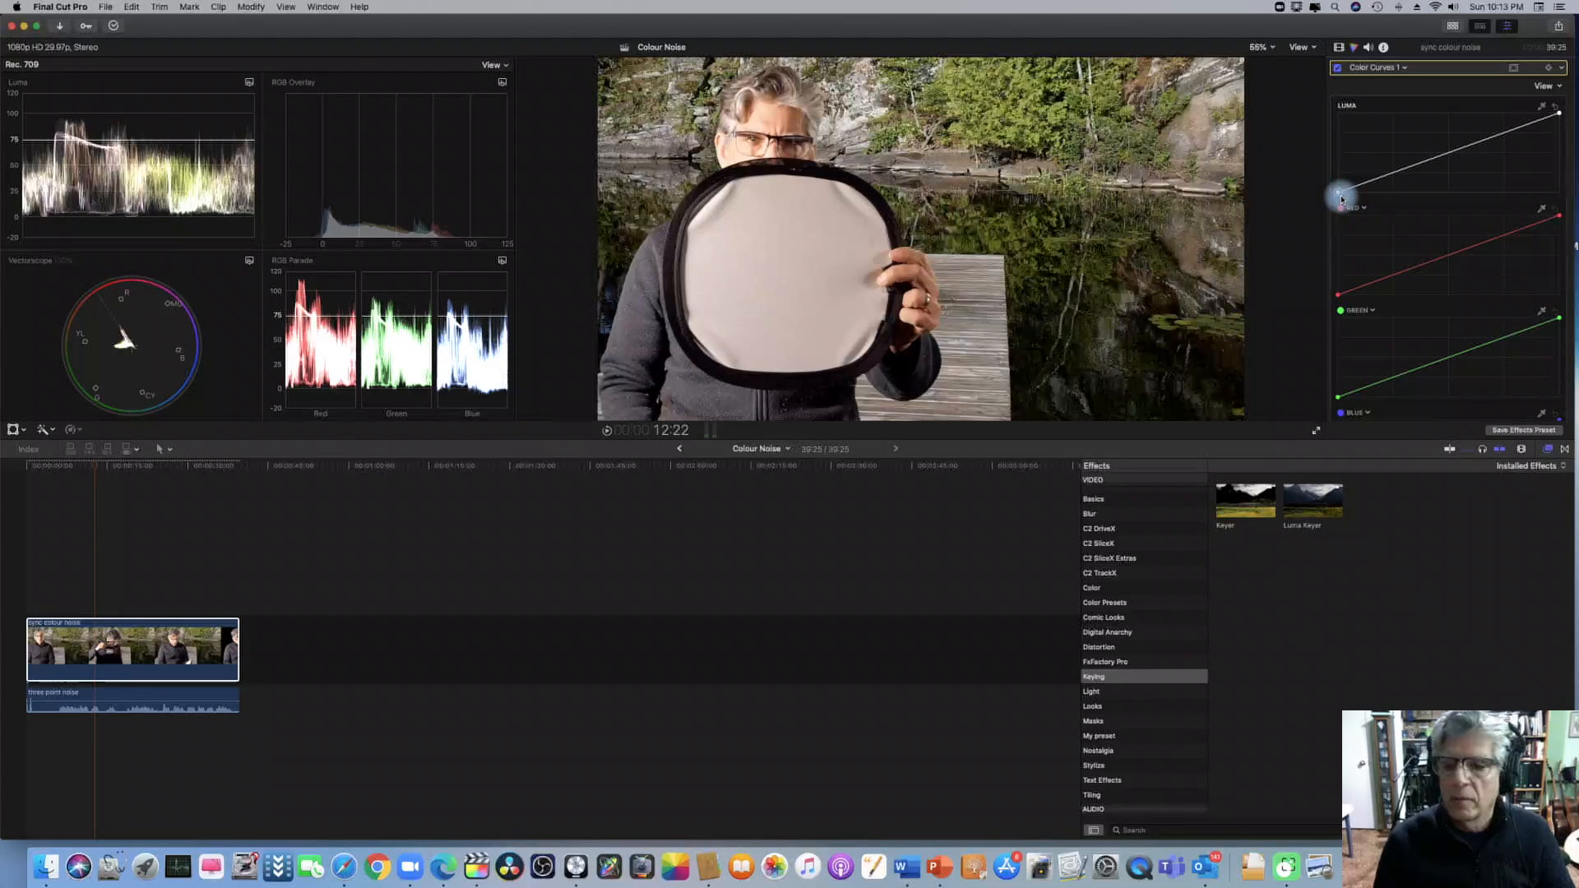
pyautogui.moveTo(1343, 199); pyautogui.dragTo(1354, 200)
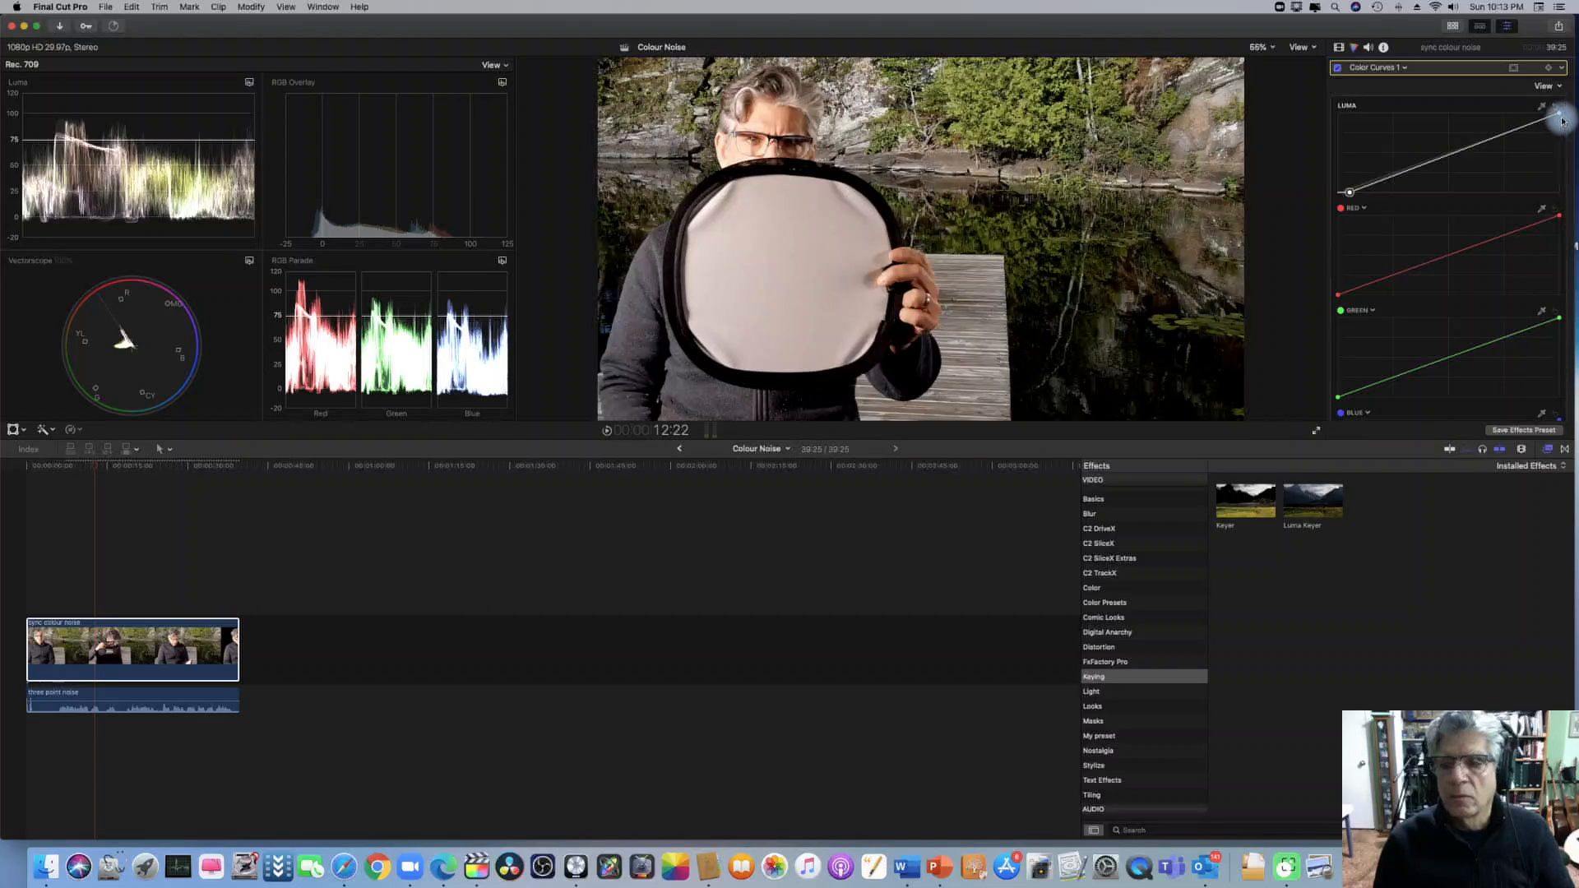
pyautogui.moveTo(1563, 120); pyautogui.dragTo(1569, 127)
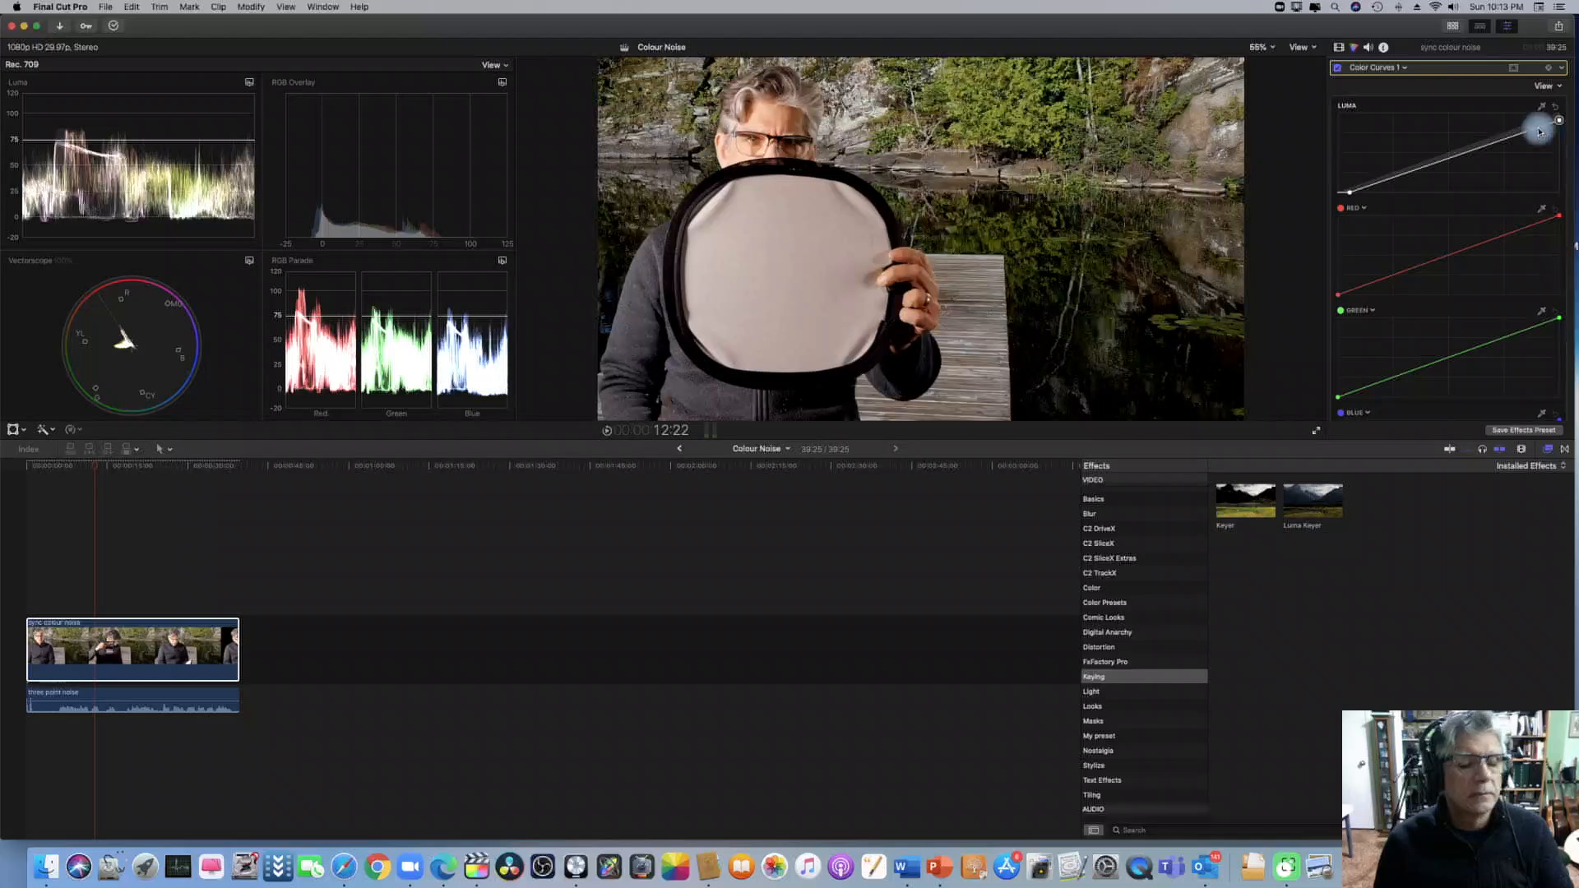
# Trim the picture with the Crop tool down to a small rectangle inside the grey card.
pyautogui.click(26, 432)
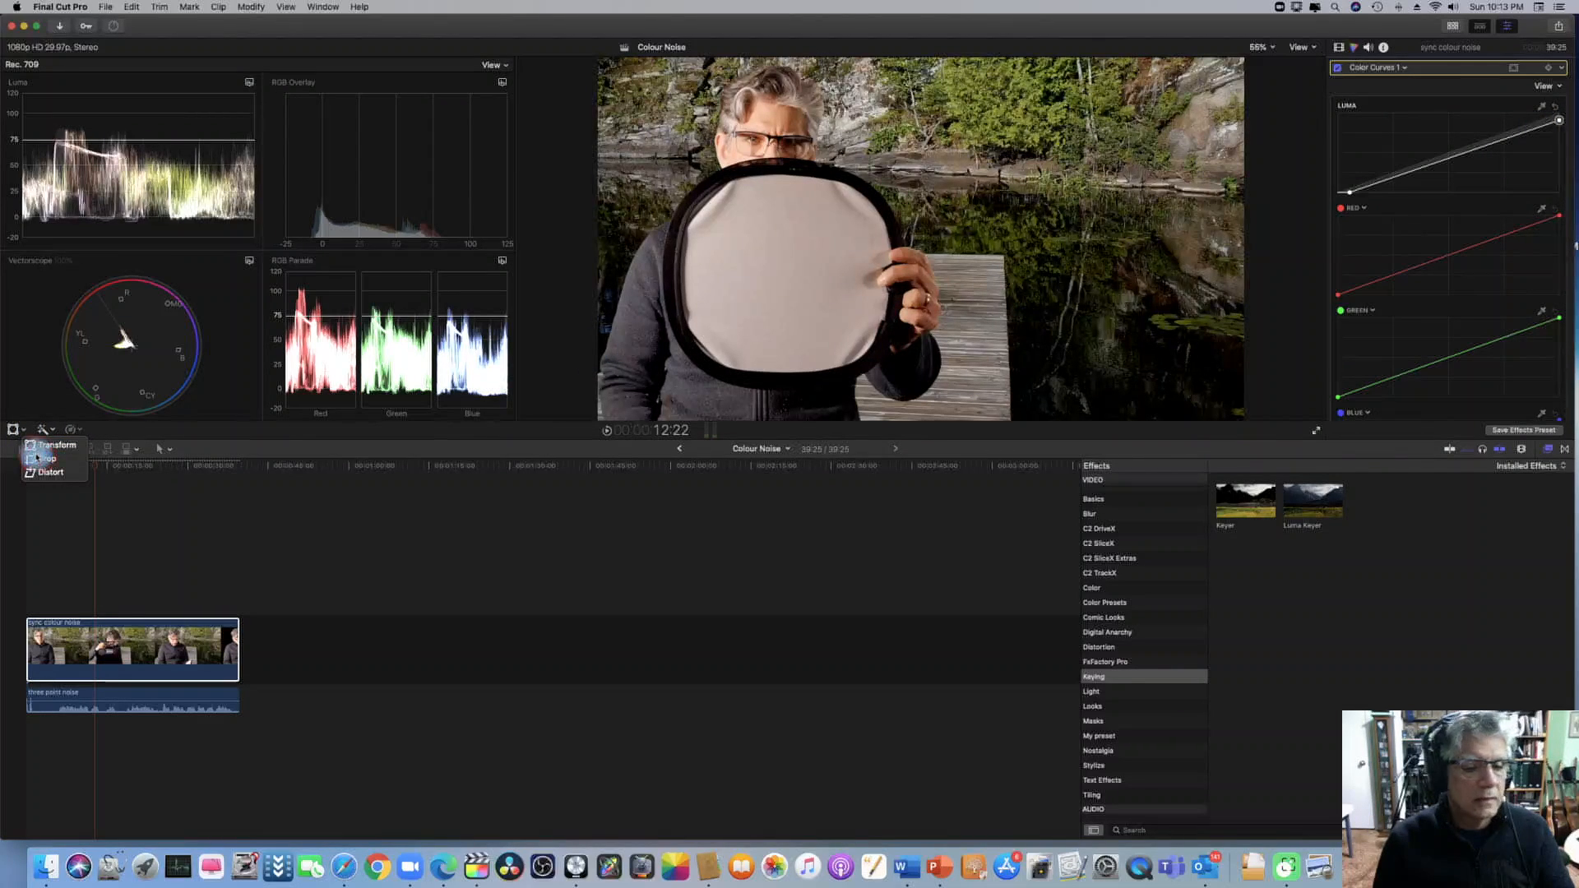
pyautogui.click(451, 425)
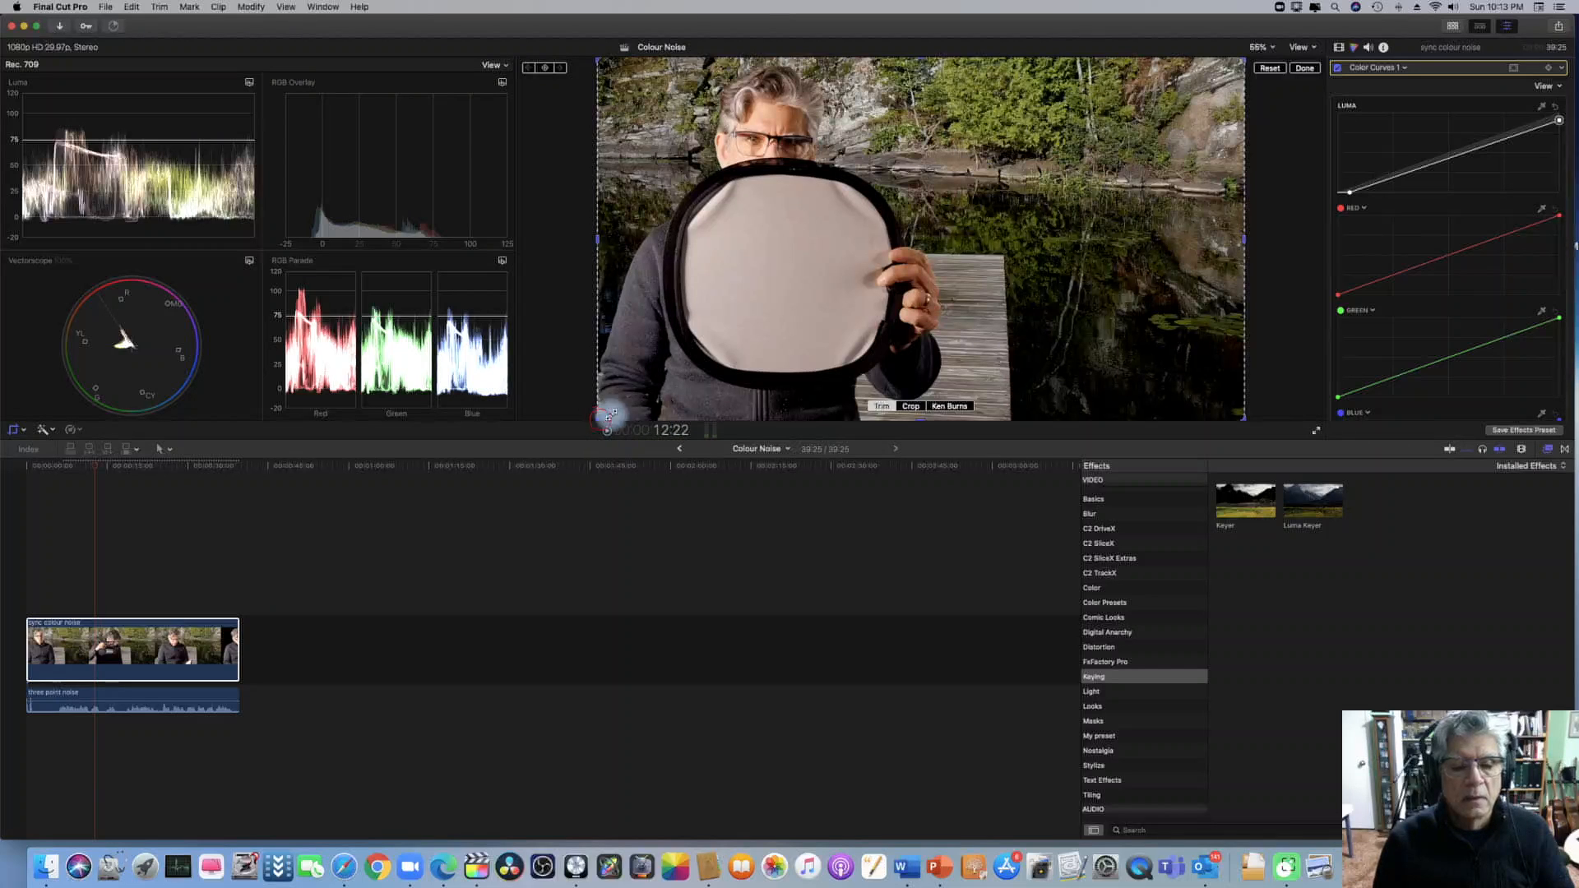
pyautogui.moveTo(601, 421); pyautogui.dragTo(740, 363)
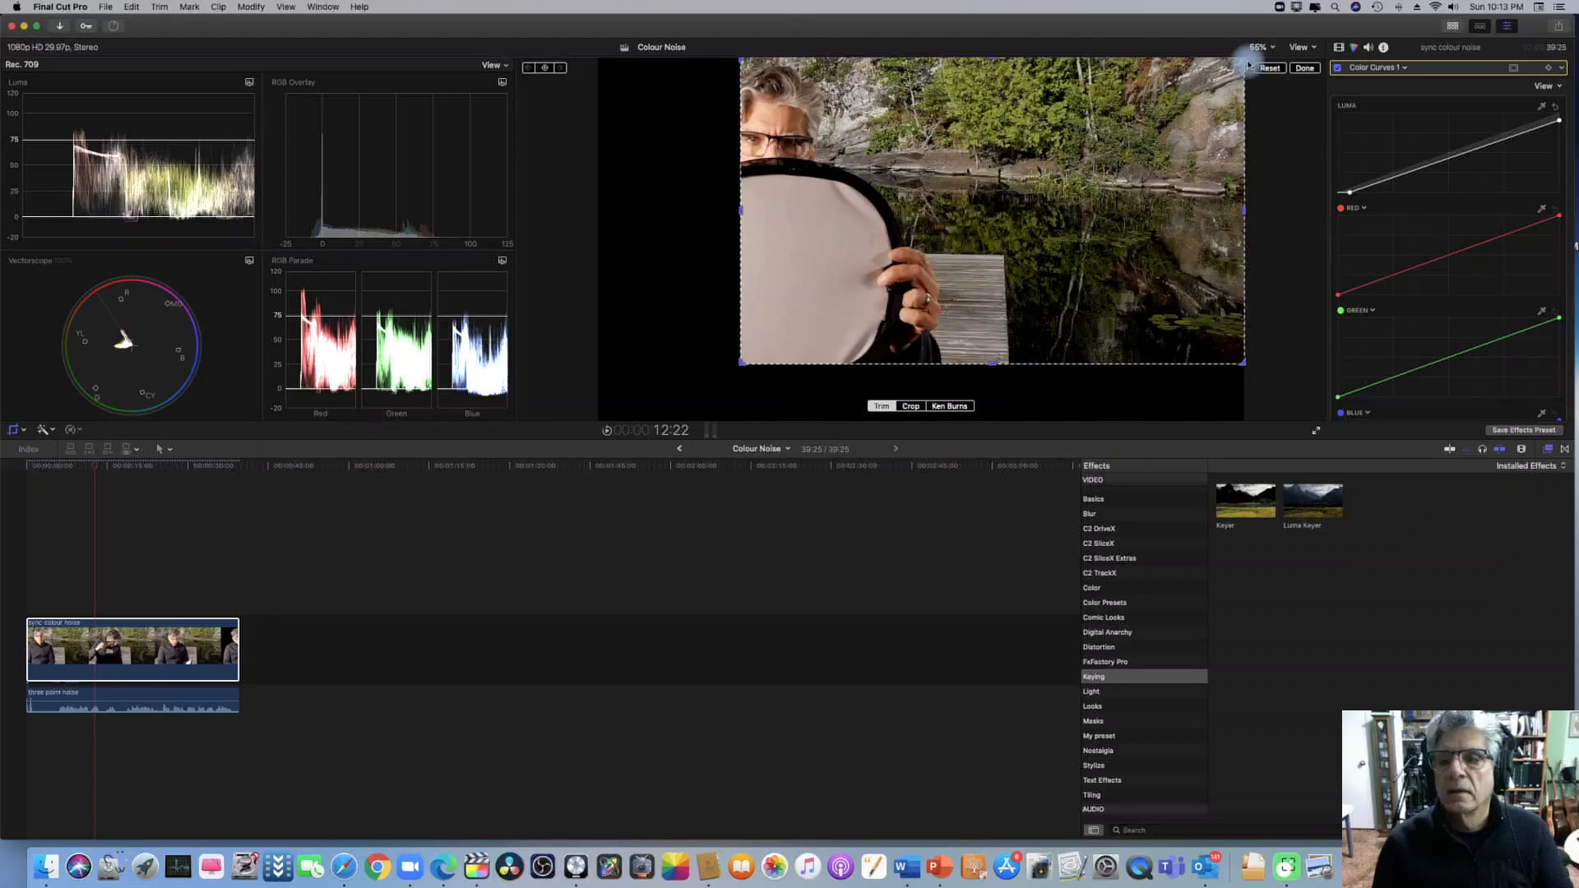
pyautogui.moveTo(1244, 61); pyautogui.dragTo(829, 201)
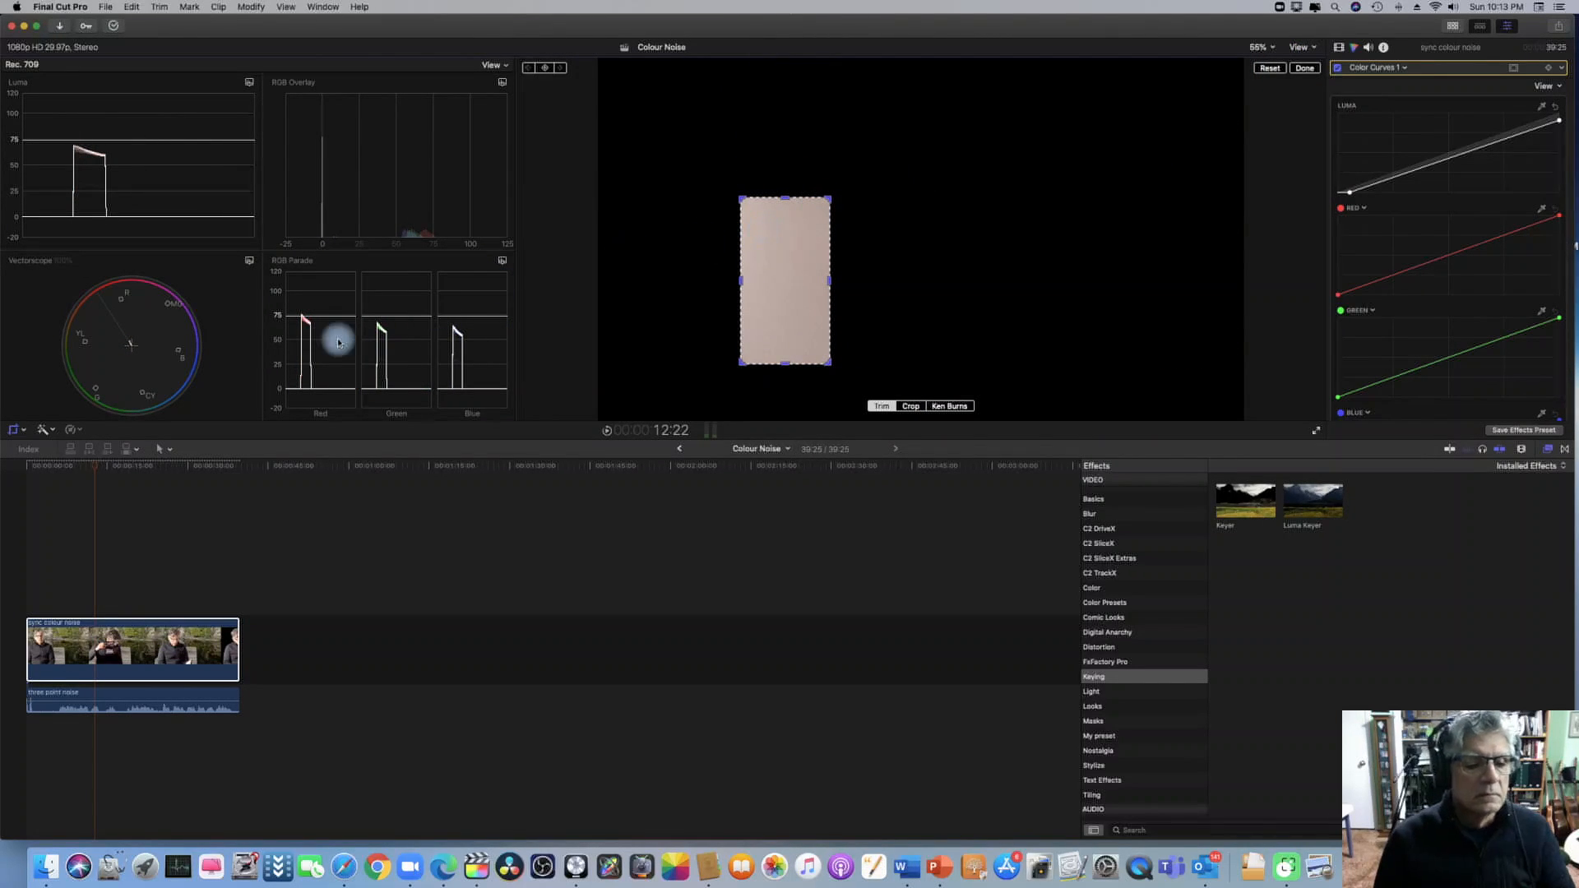
# Lower the red curve's highlight end and shift the blue curve's highlight end inward to level the three RGB parade channels on the grey card.
pyautogui.moveTo(1559, 216); pyautogui.dragTo(1563, 222)
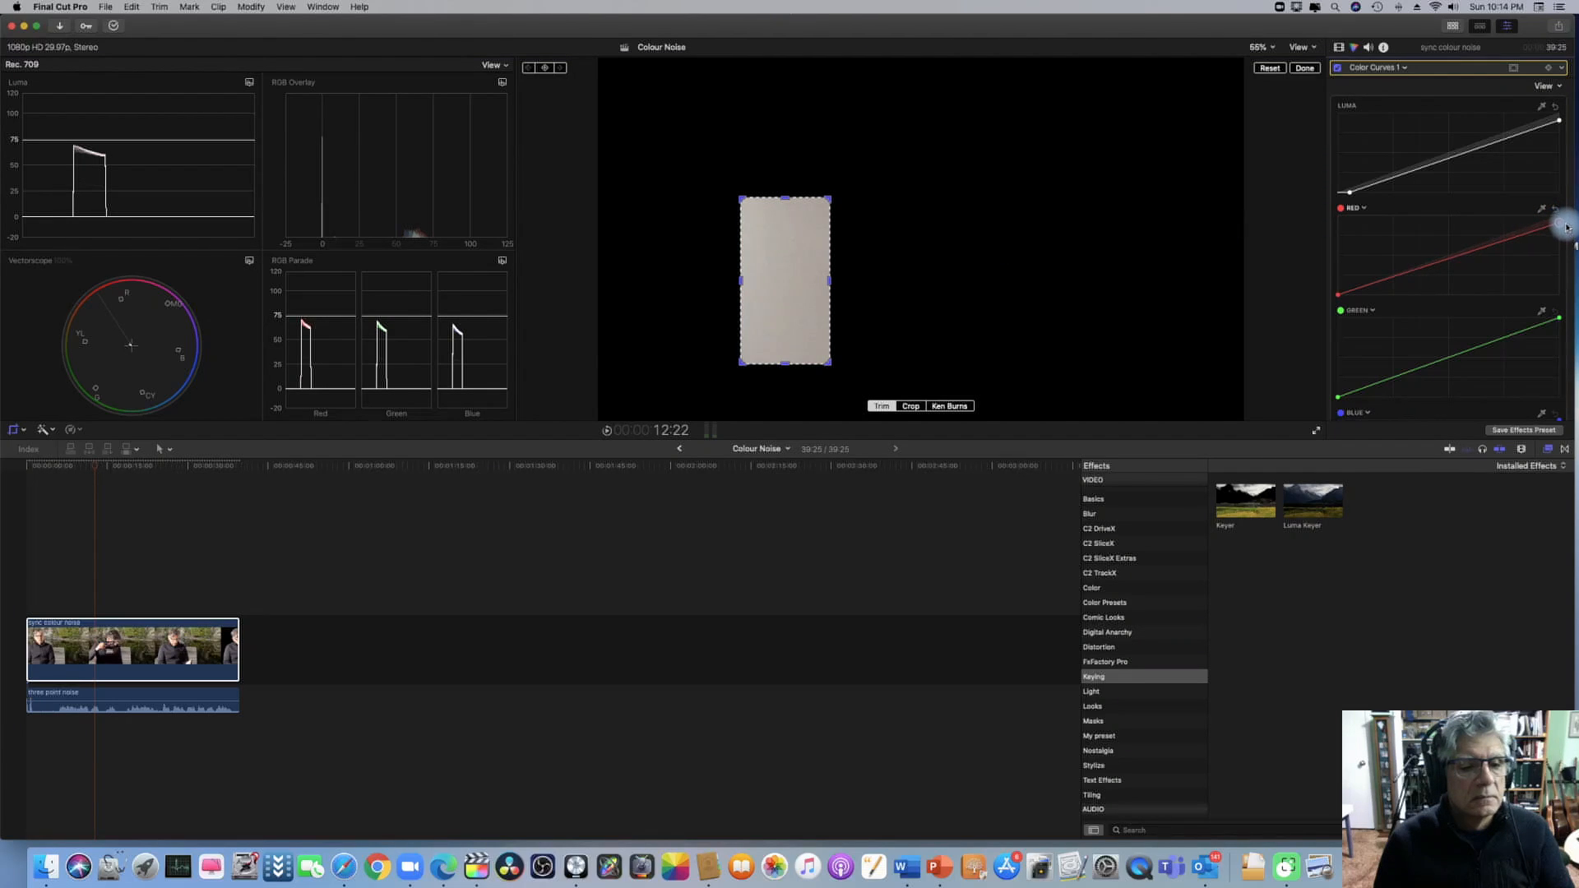
pyautogui.scroll(-3, 1560, 345)
pyautogui.moveTo(1559, 332); pyautogui.dragTo(1546, 334)
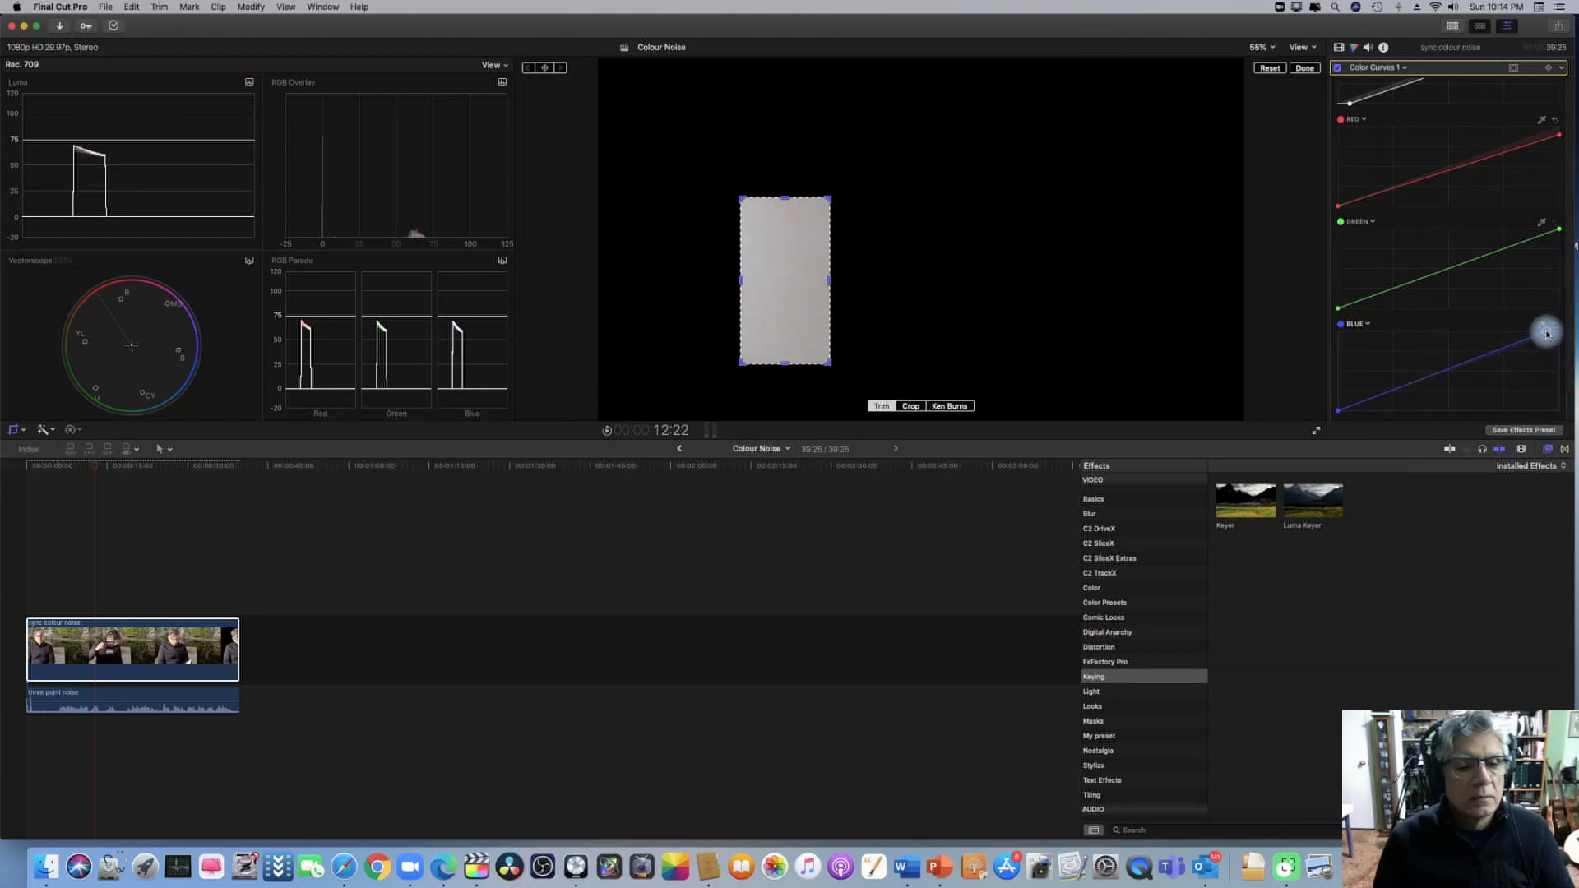
# Reset the crop to the full frame, and toggle the Color Curves correction off and on to compare the picture.
pyautogui.click(1283, 71)
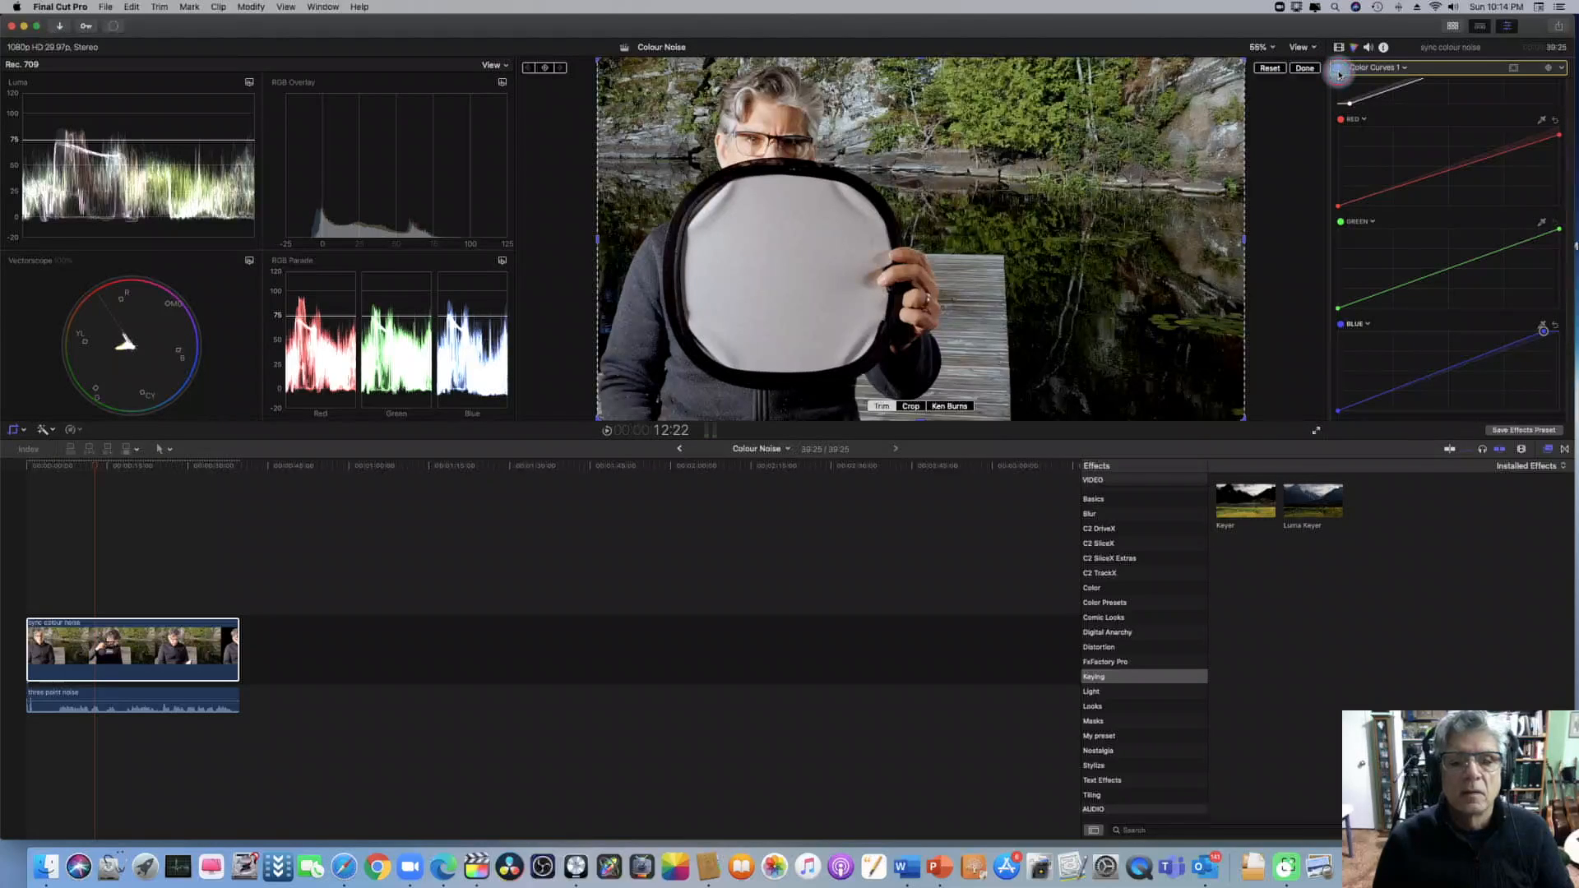
pyautogui.click(1339, 71)
pyautogui.click(1338, 72)
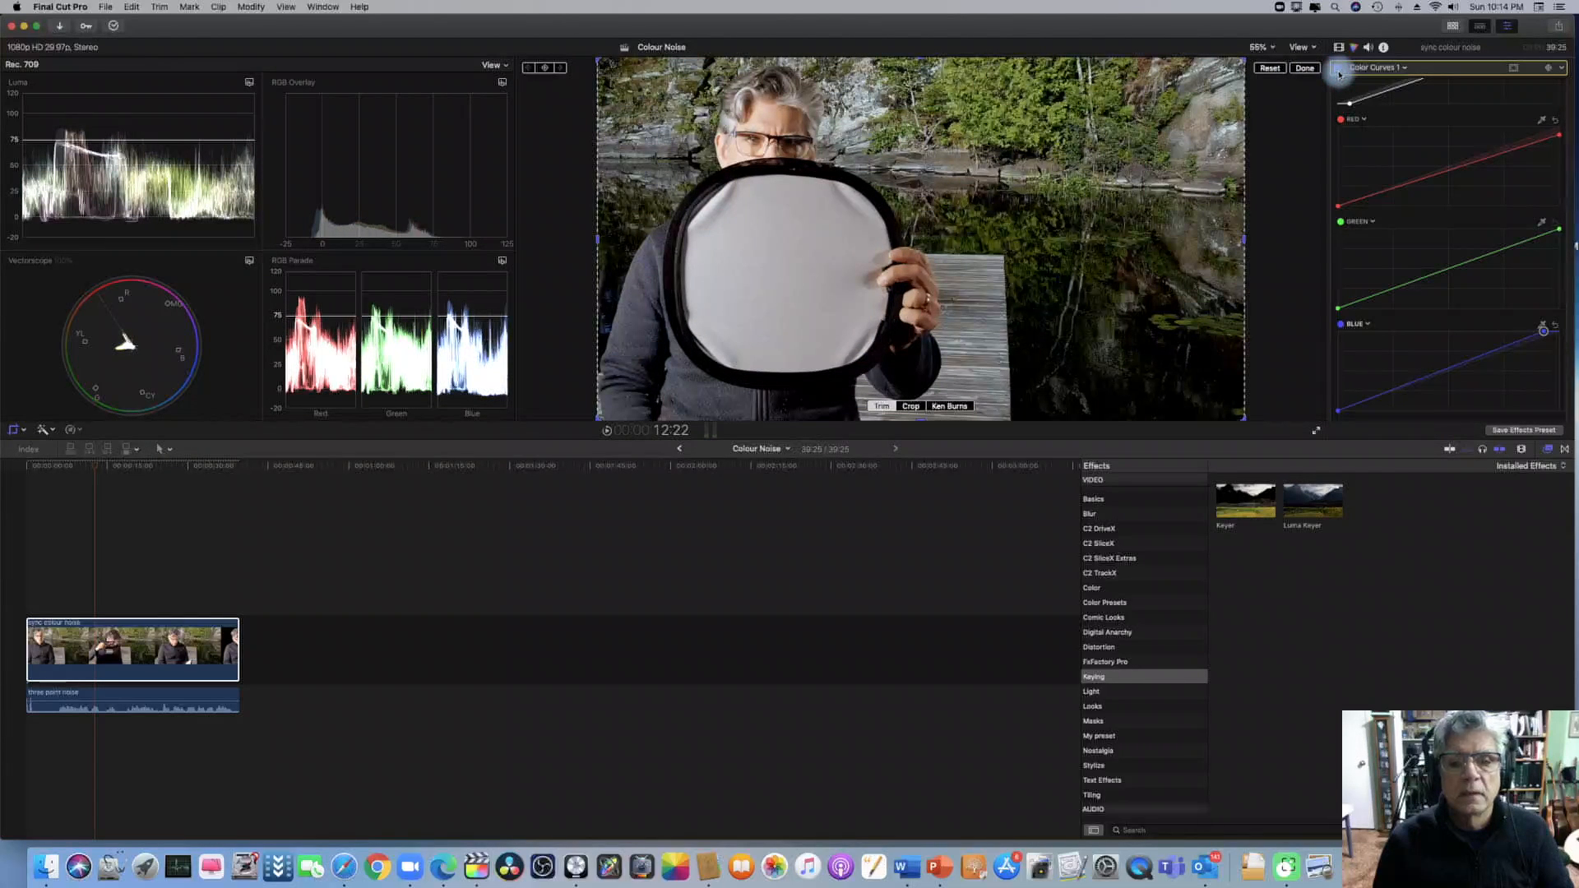
pyautogui.click(1338, 72)
pyautogui.click(1338, 72)
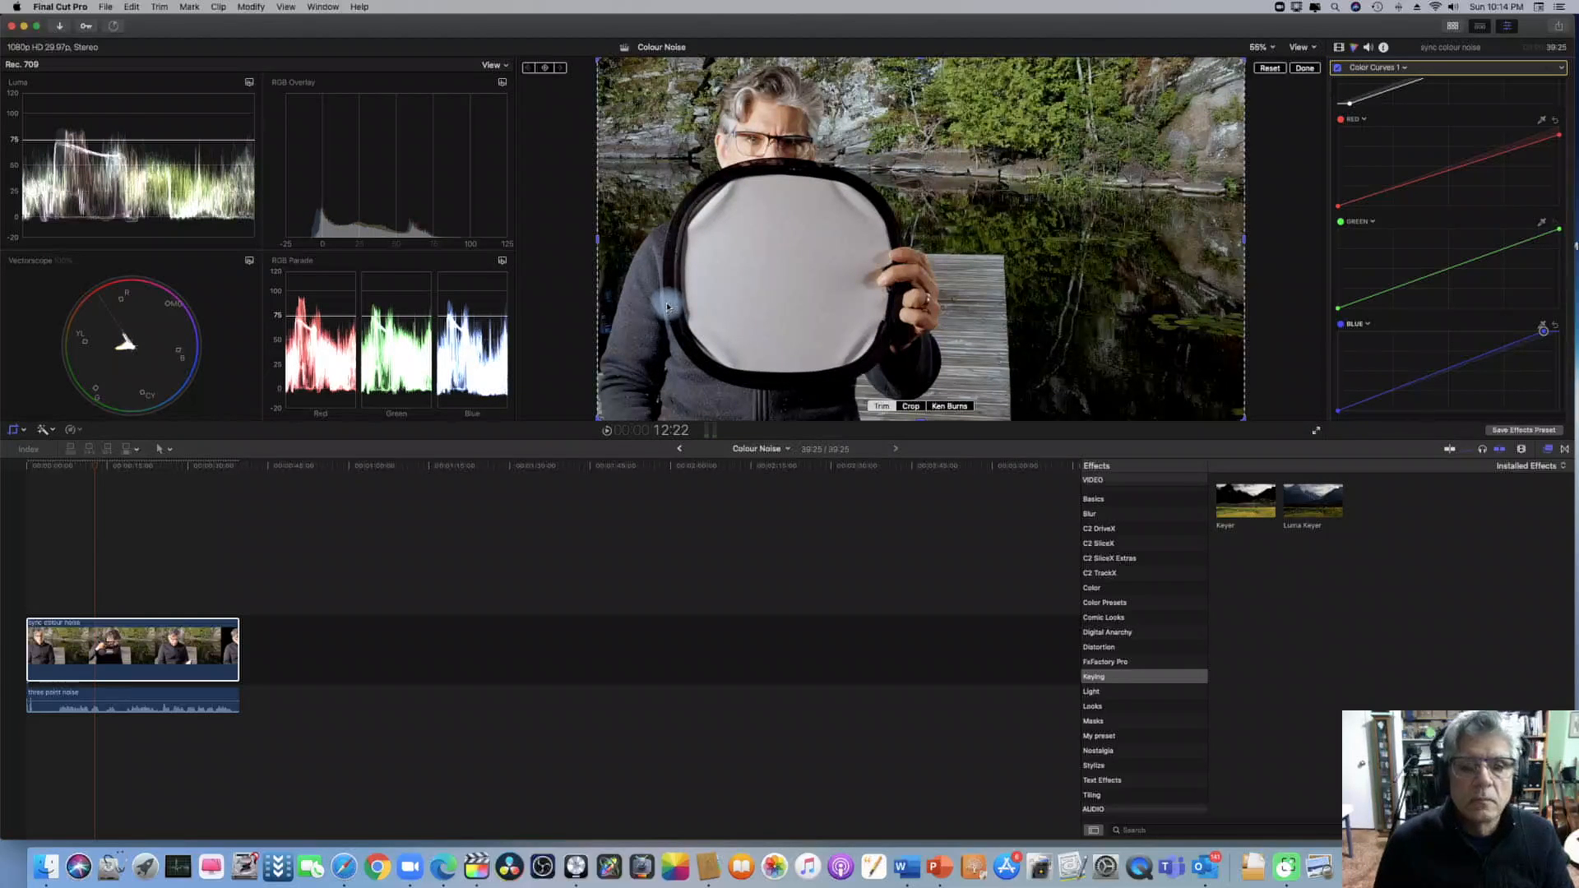
# Park at 23:06, add a Hue/Saturation Curves correction, and sample the face's skin tone on the Hue vs Sat curve.
pyautogui.click(103, 469)
pyautogui.moveTo(105, 470); pyautogui.dragTo(123, 472)
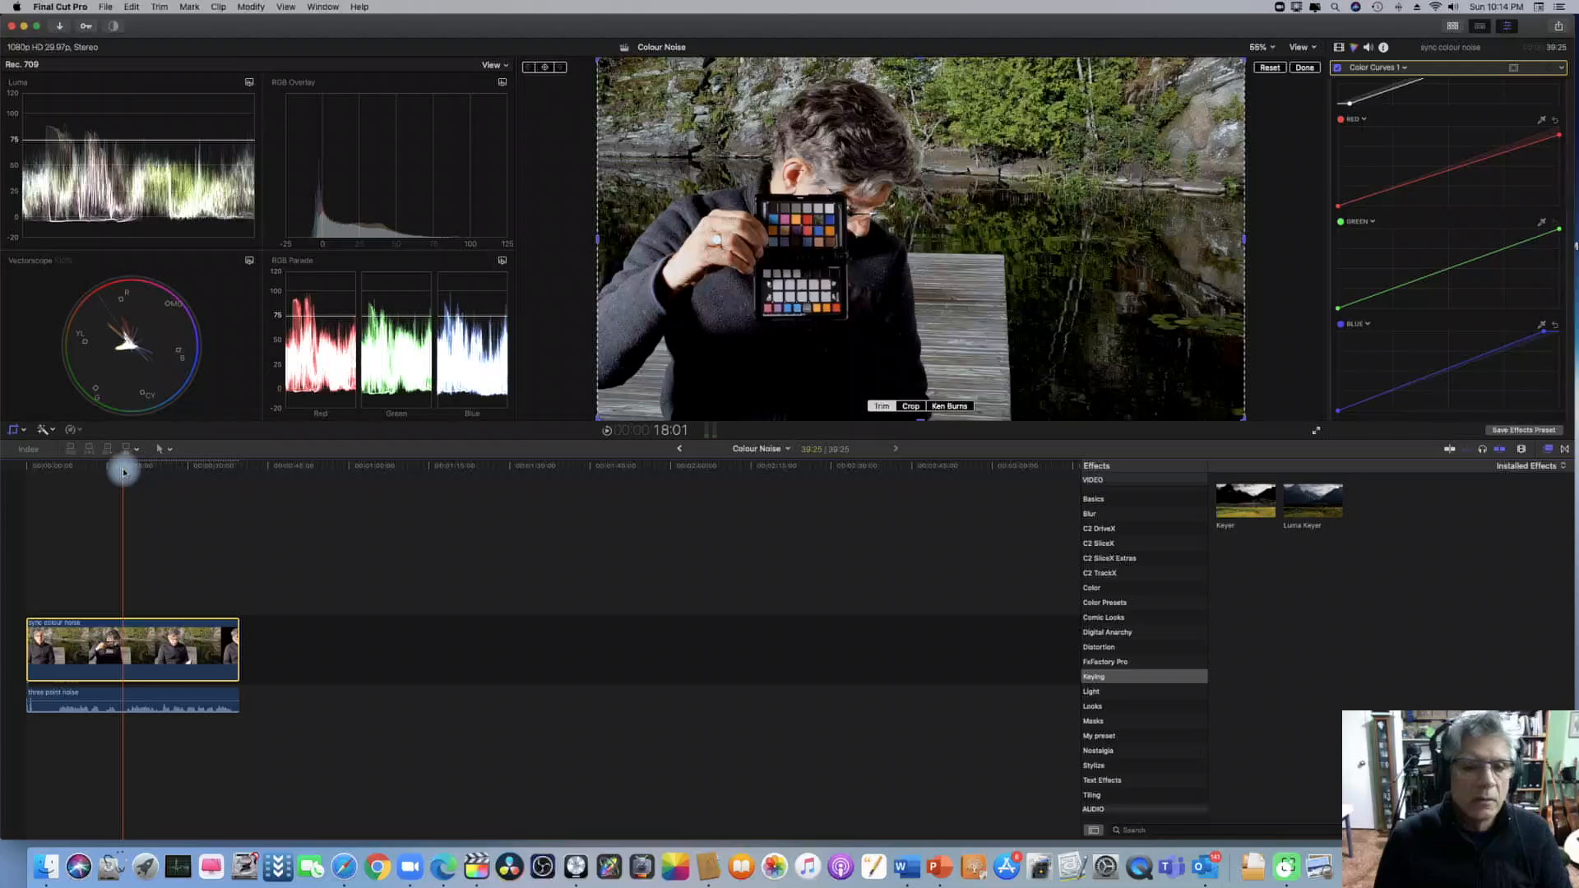
pyautogui.moveTo(124, 471); pyautogui.dragTo(152, 475)
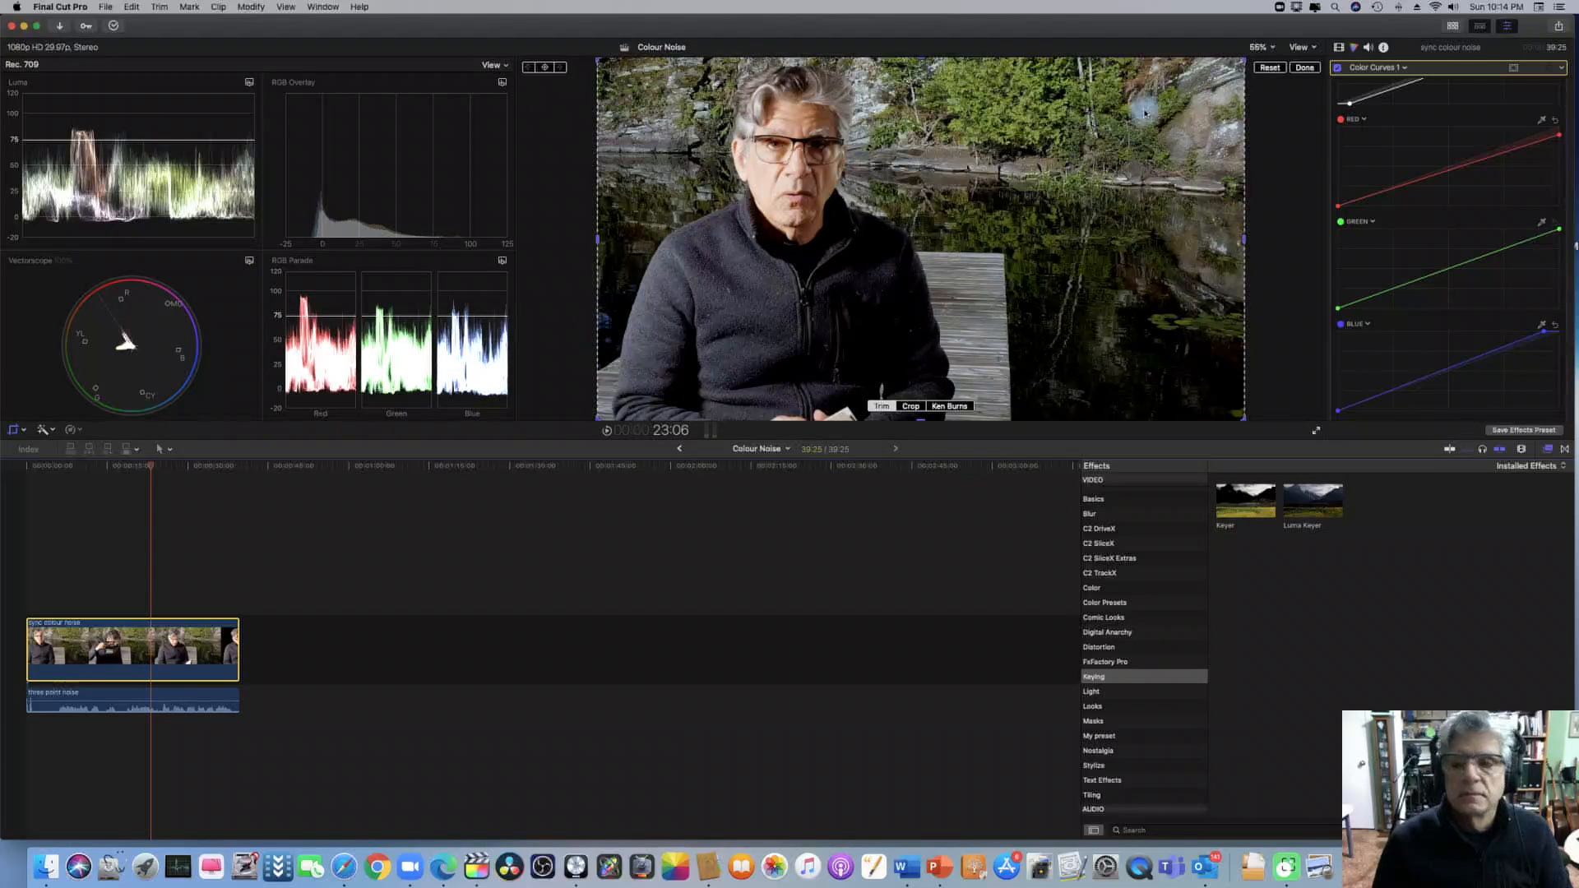
pyautogui.click(1407, 74)
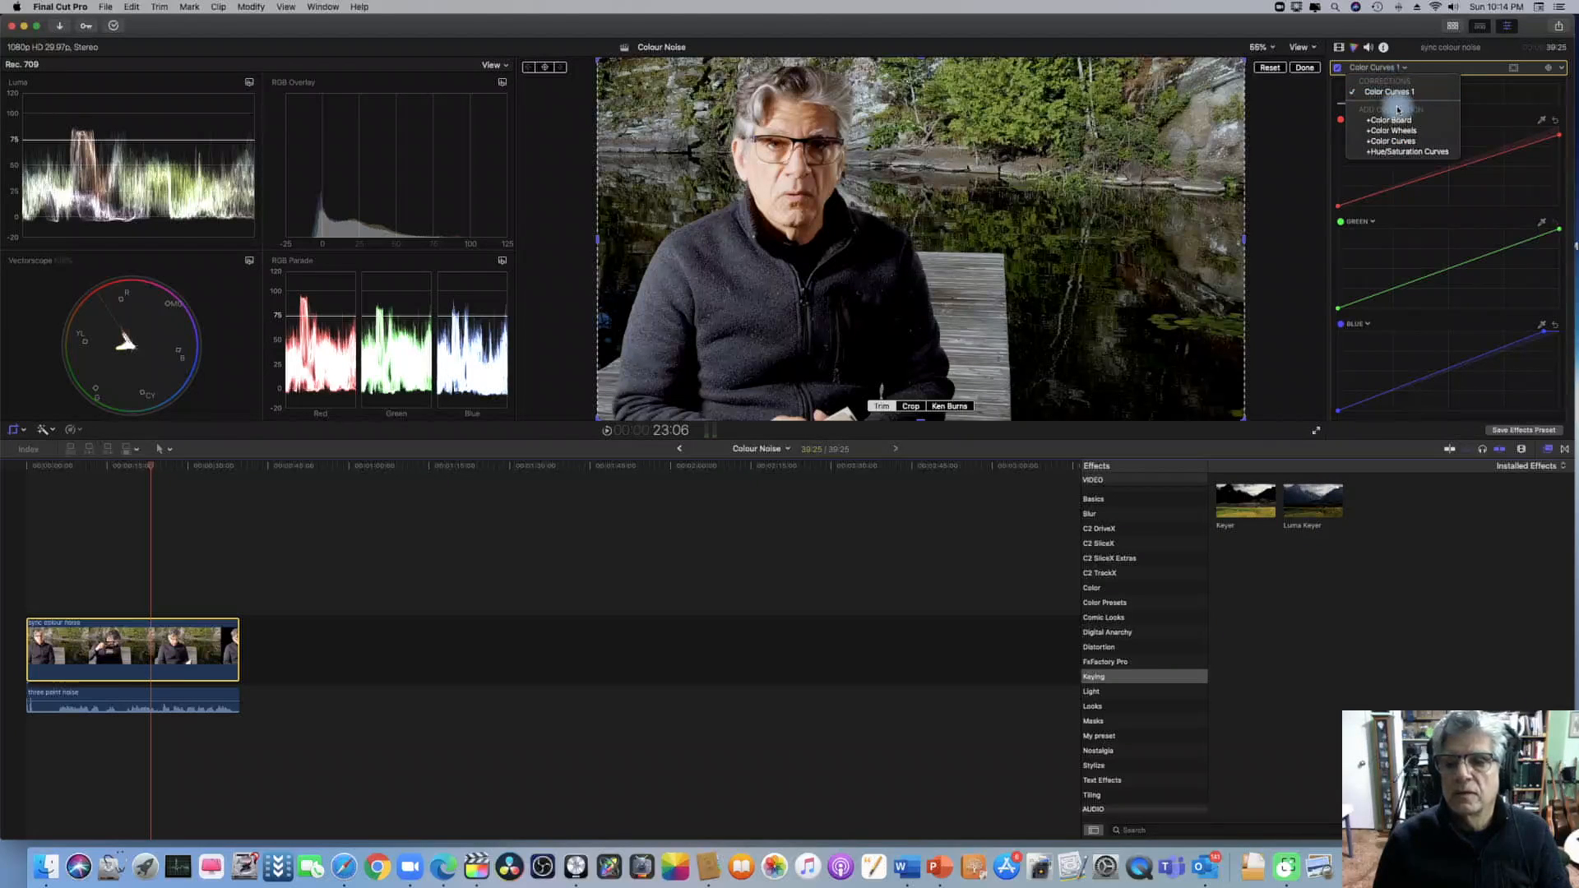
pyautogui.click(1391, 153)
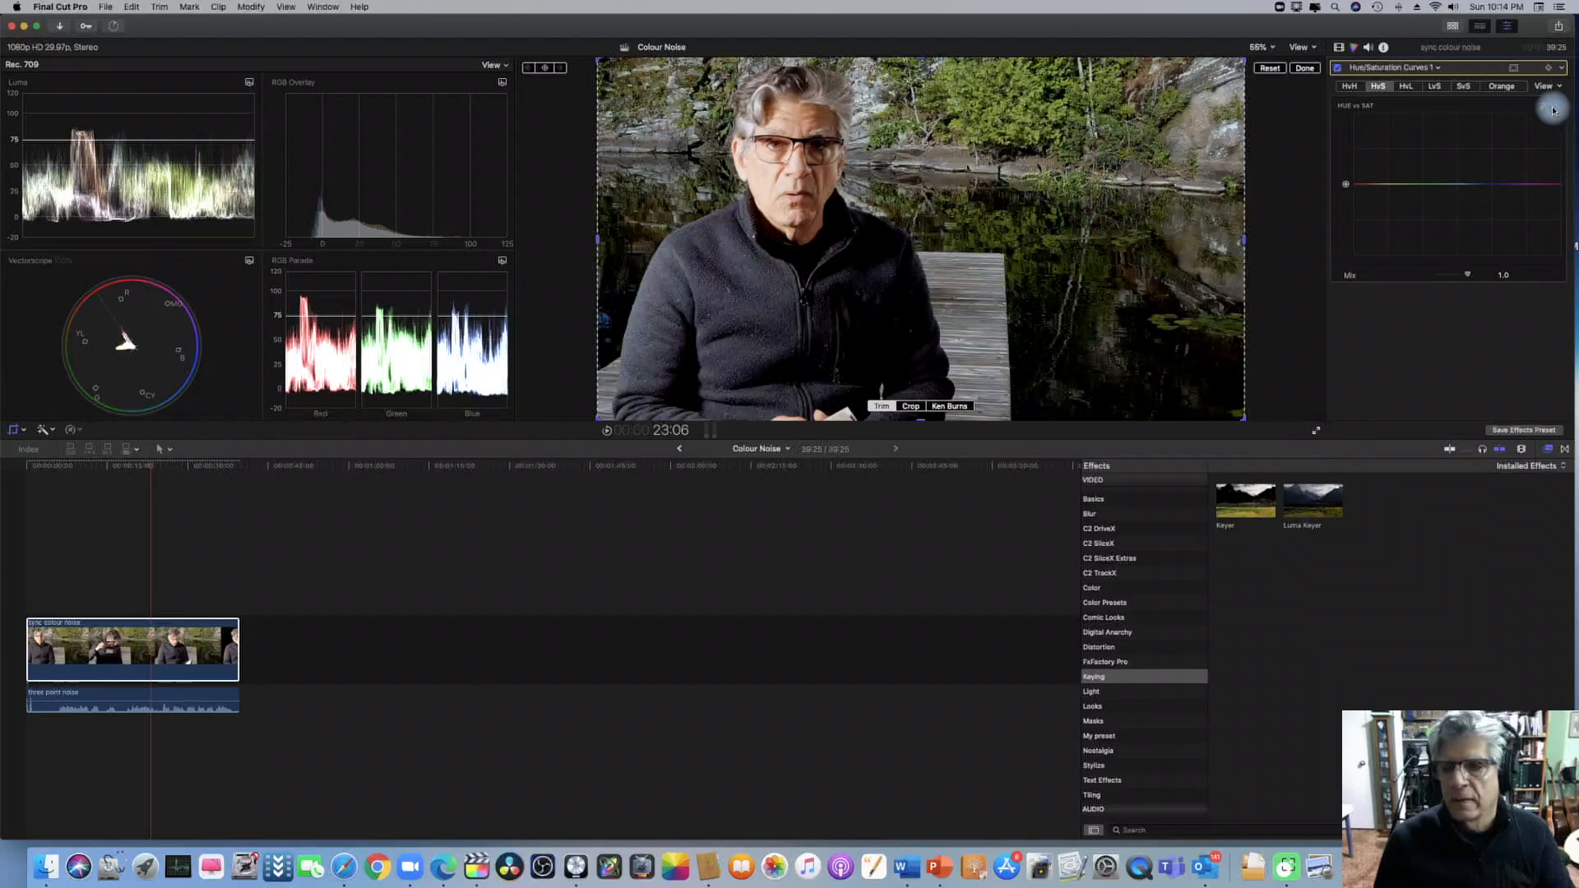
pyautogui.click(1305, 69)
pyautogui.click(1544, 108)
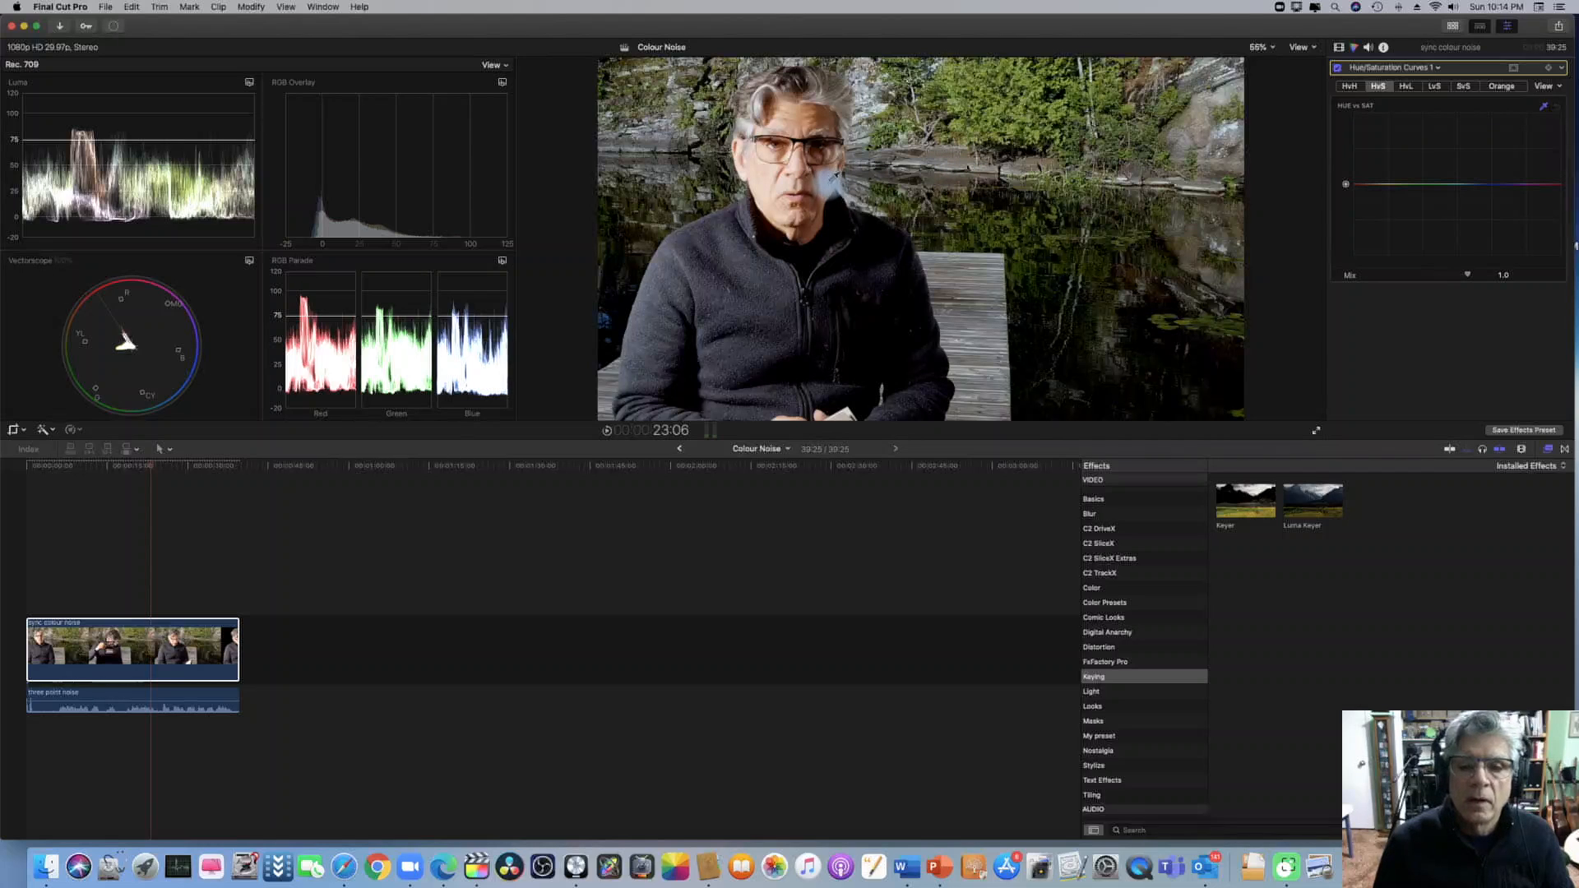
pyautogui.click(835, 176)
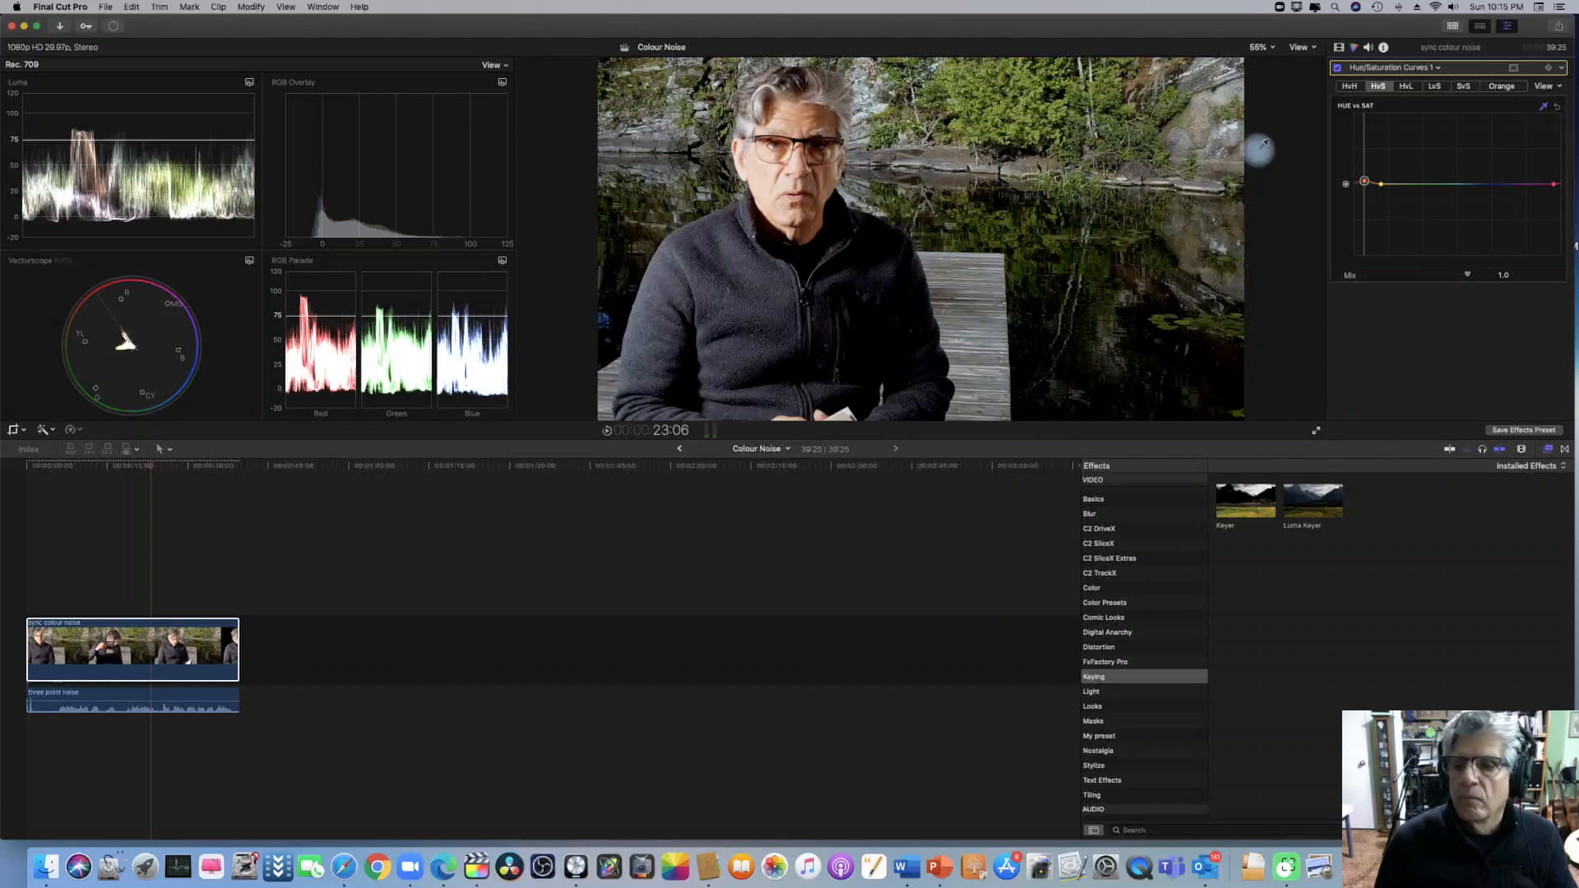
# In Color Curves 1, slightly lower the luma curve's near-black point sampled from the jacket and try a small adjustment of the green curve's upper range.
pyautogui.click(1441, 69)
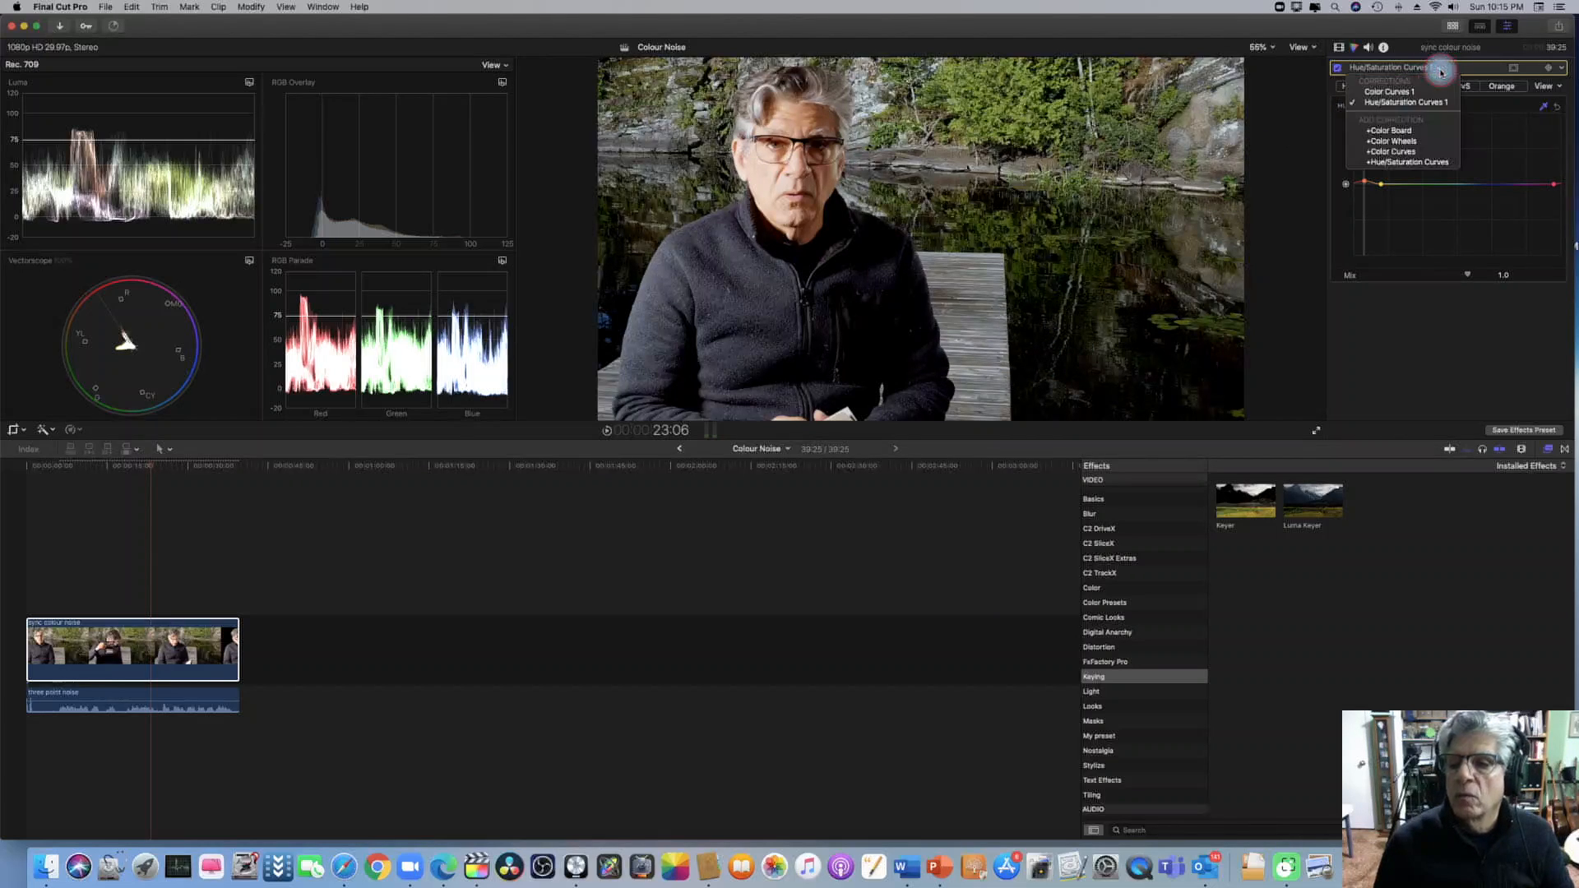
pyautogui.click(1399, 92)
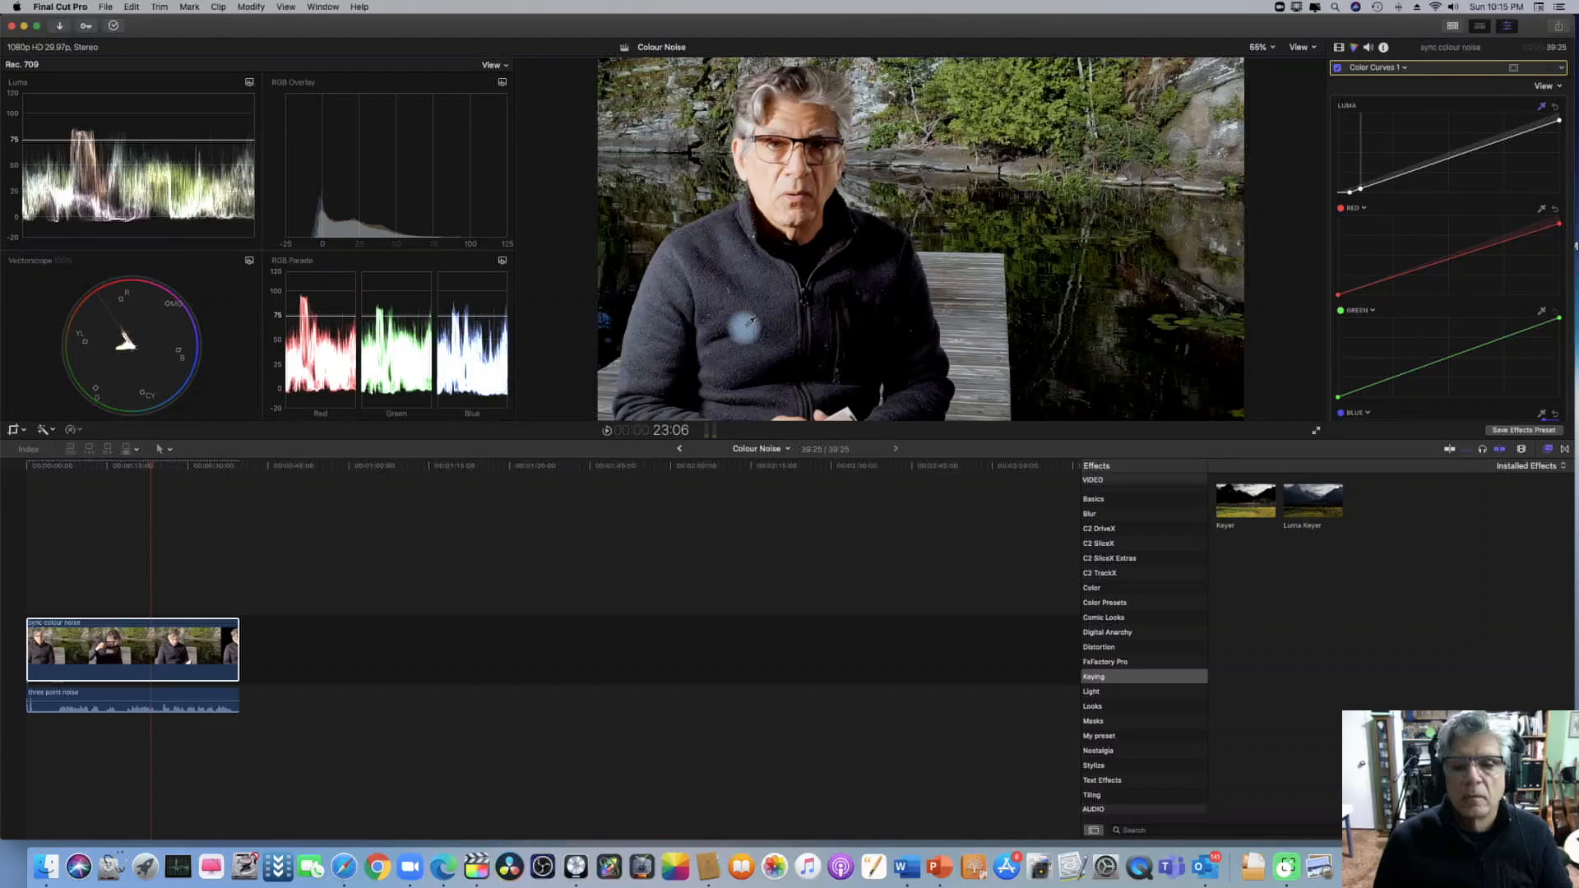
pyautogui.moveTo(1365, 194); pyautogui.dragTo(1366, 195)
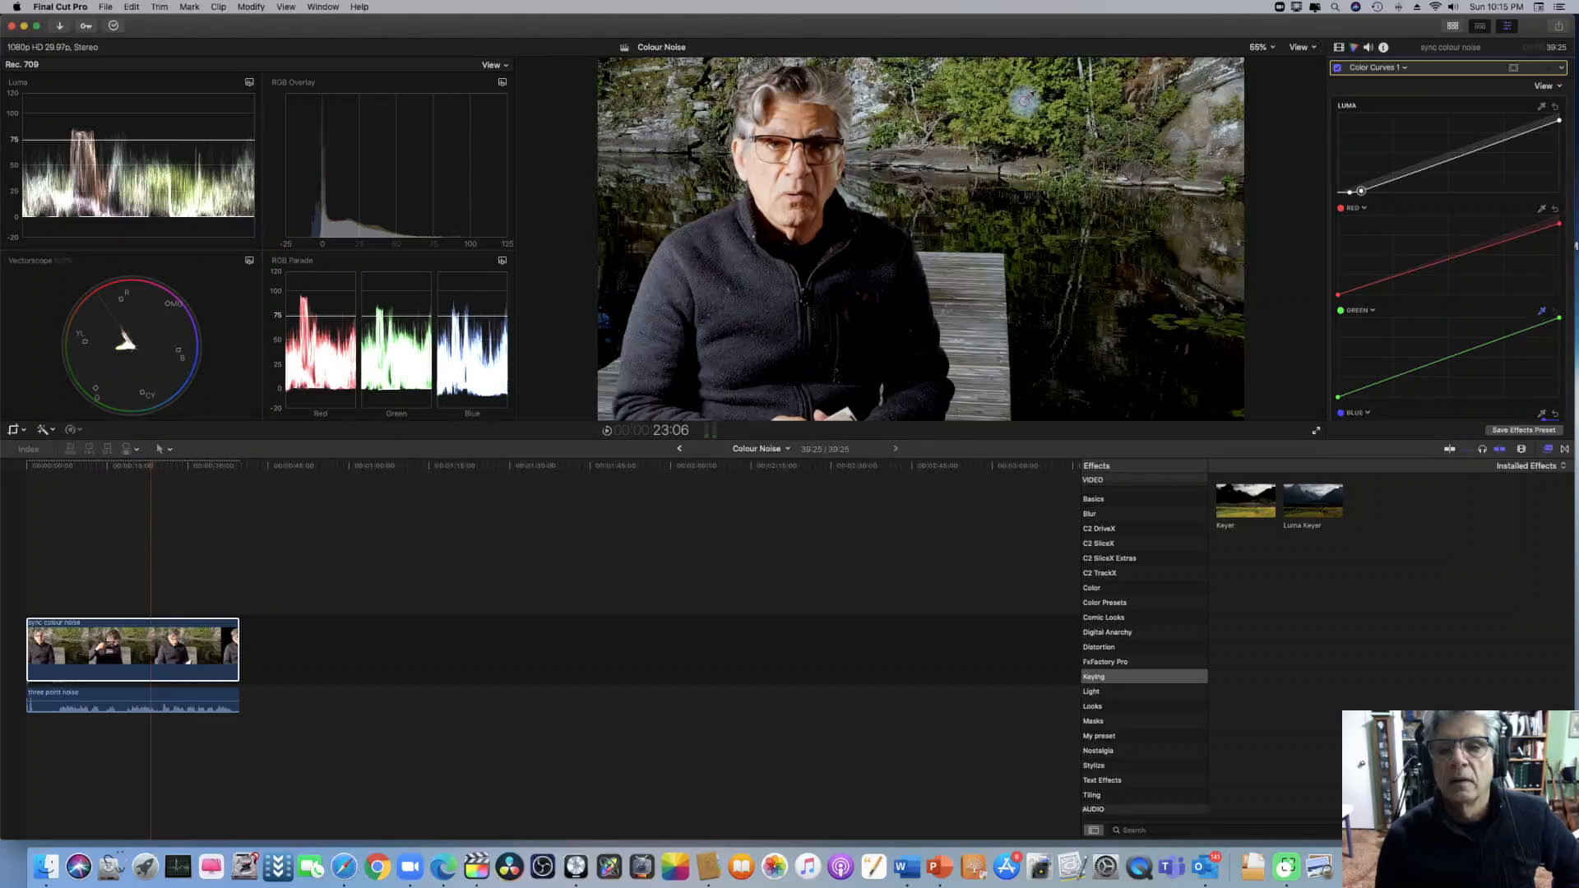
pyautogui.click(1489, 349)
pyautogui.moveTo(1489, 350); pyautogui.dragTo(1488, 344)
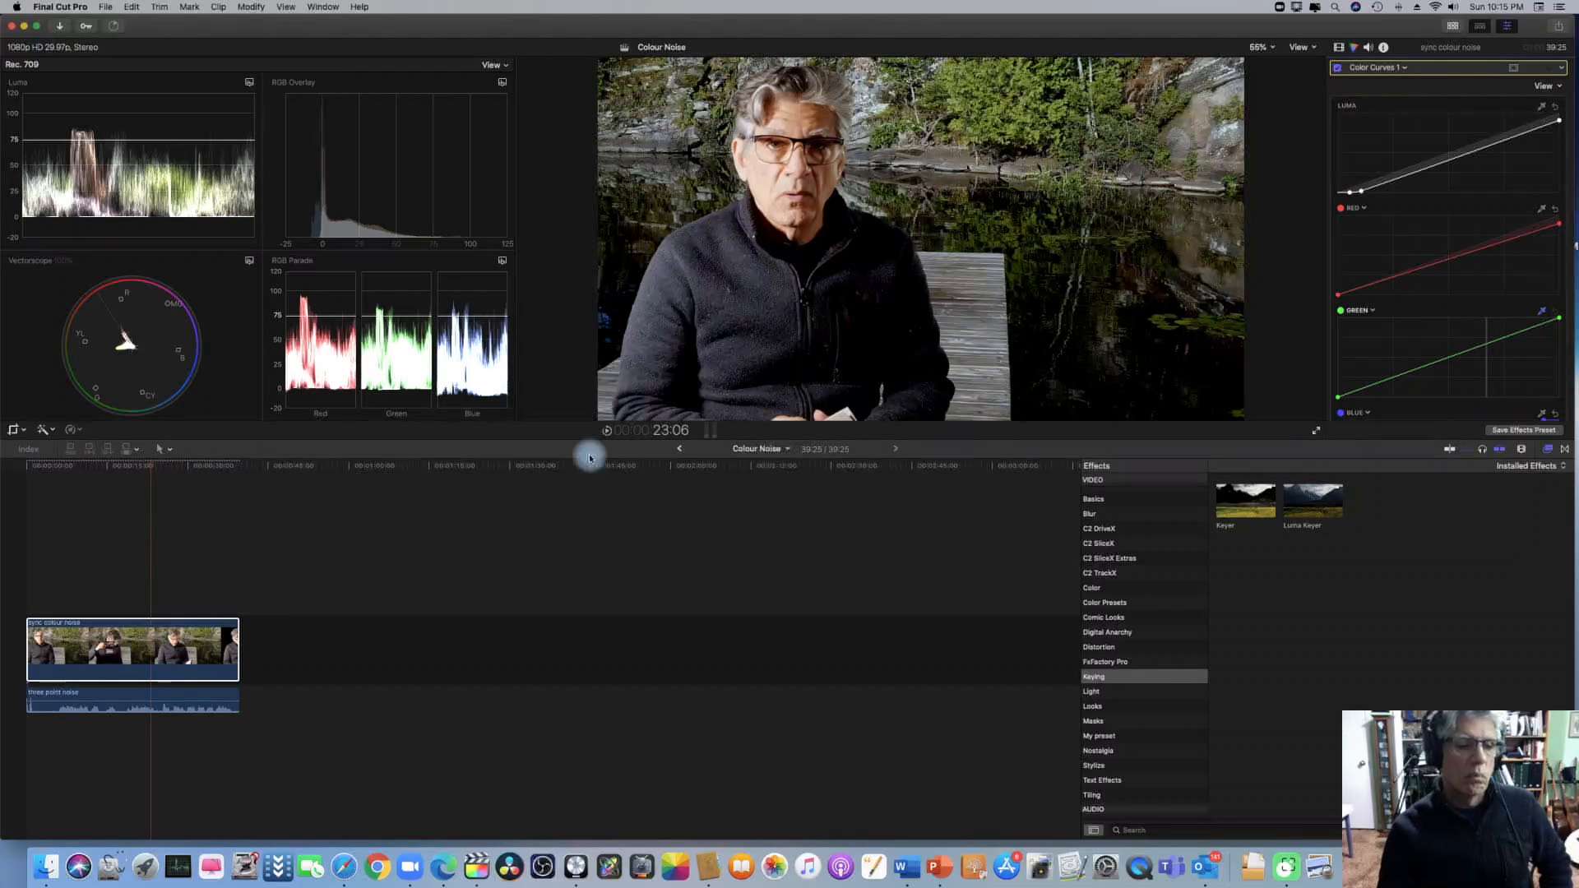
# Select the three point noise audio clip and apply the Channel EQ audio effect to it.
pyautogui.click(74, 470)
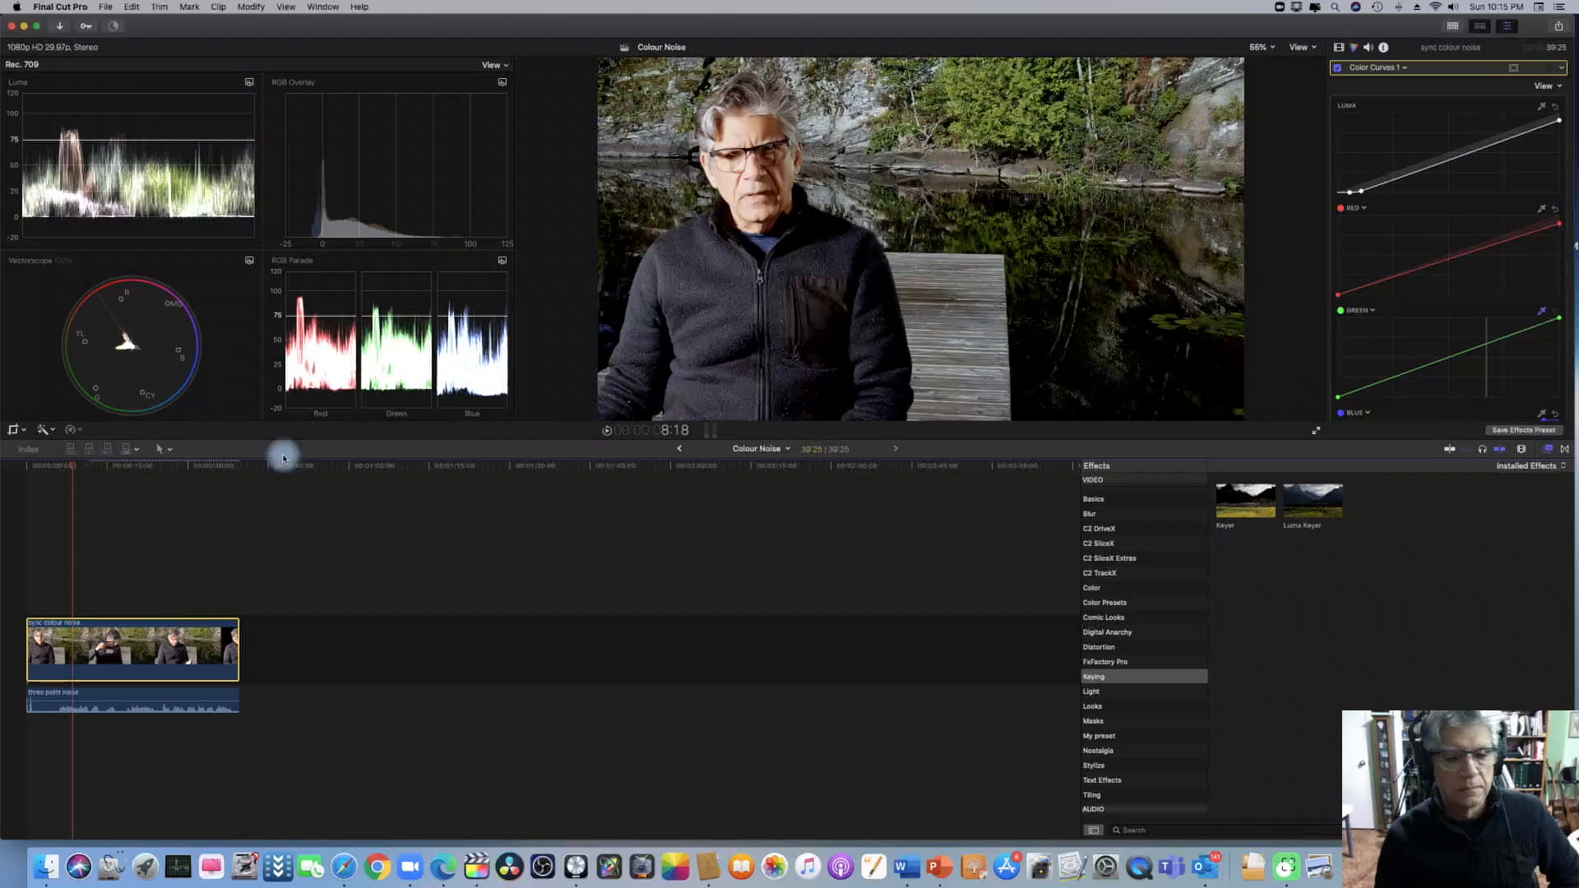
pyautogui.click(149, 699)
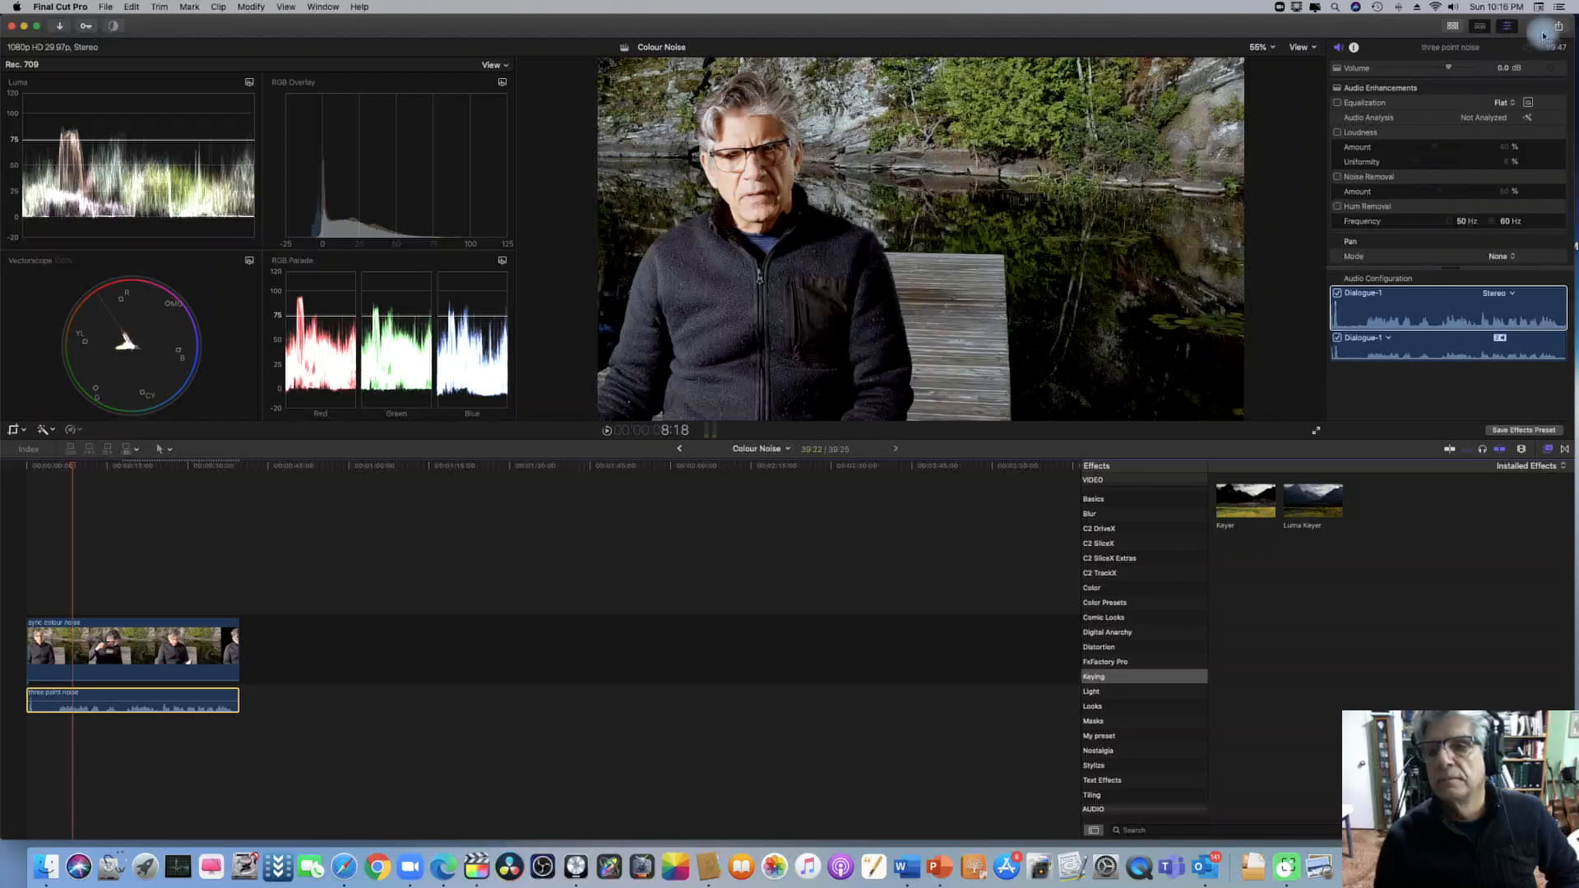
pyautogui.click(1391, 320)
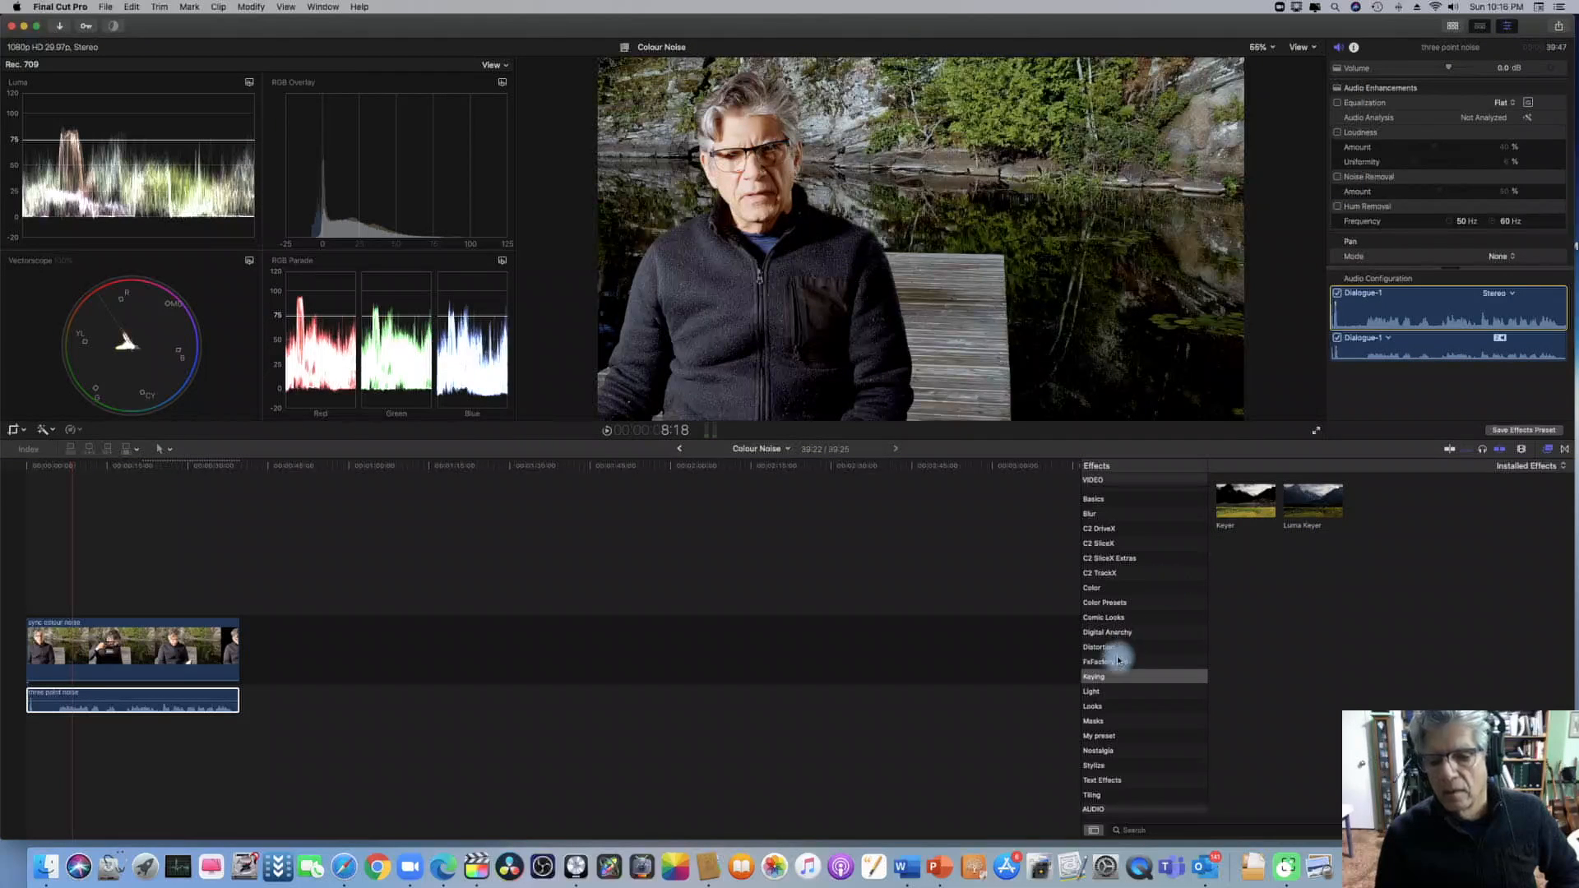
pyautogui.scroll(-2, 1136, 648)
pyautogui.scroll(-2, 1136, 648)
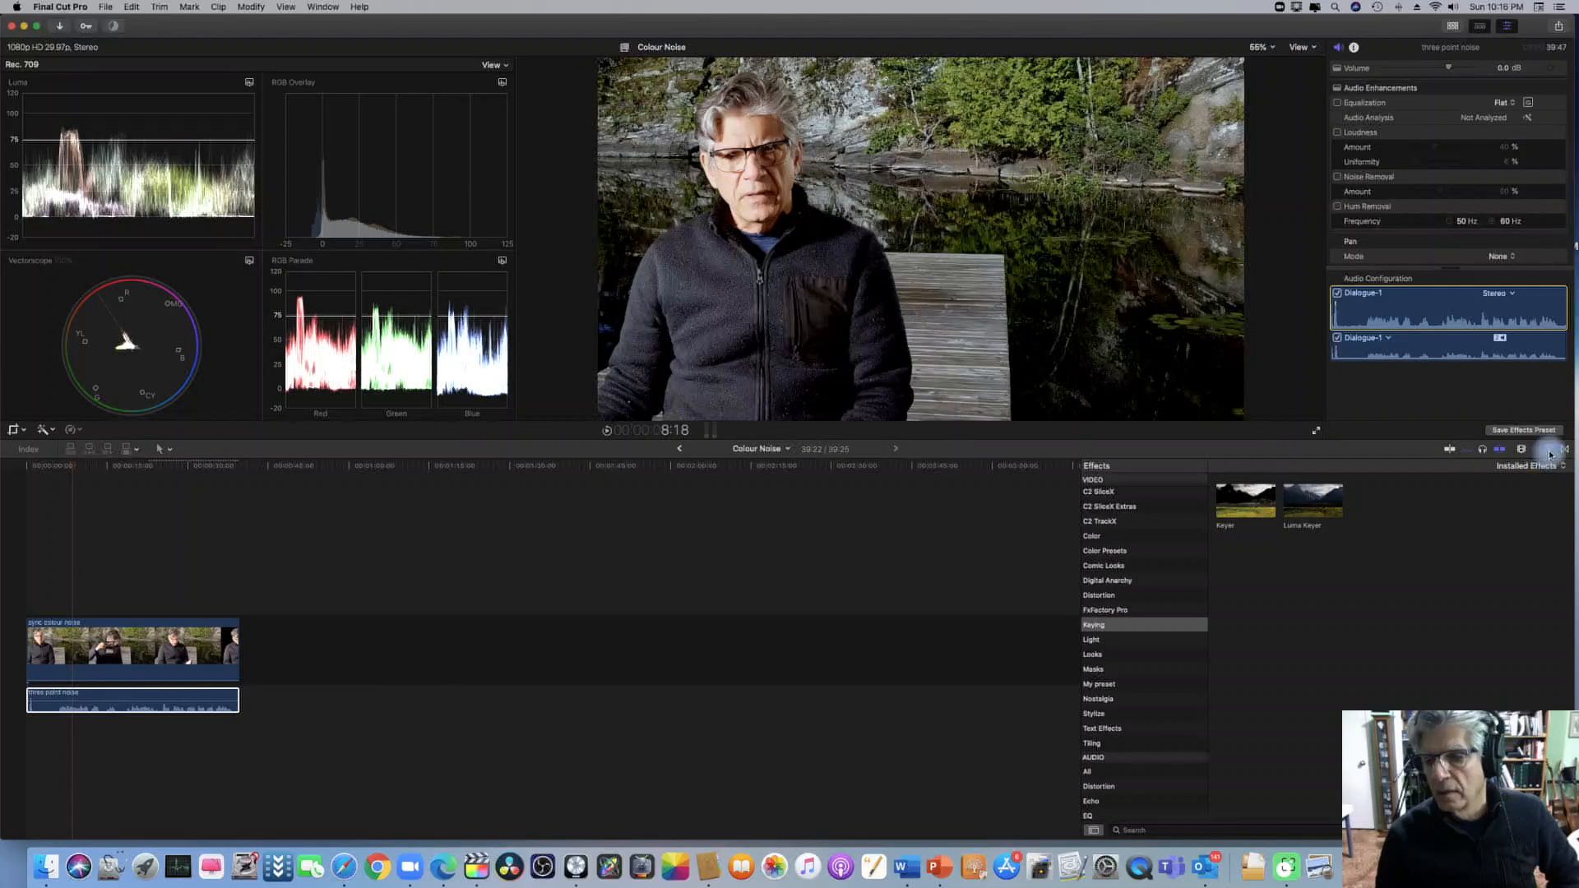
pyautogui.scroll(-4, 1154, 658)
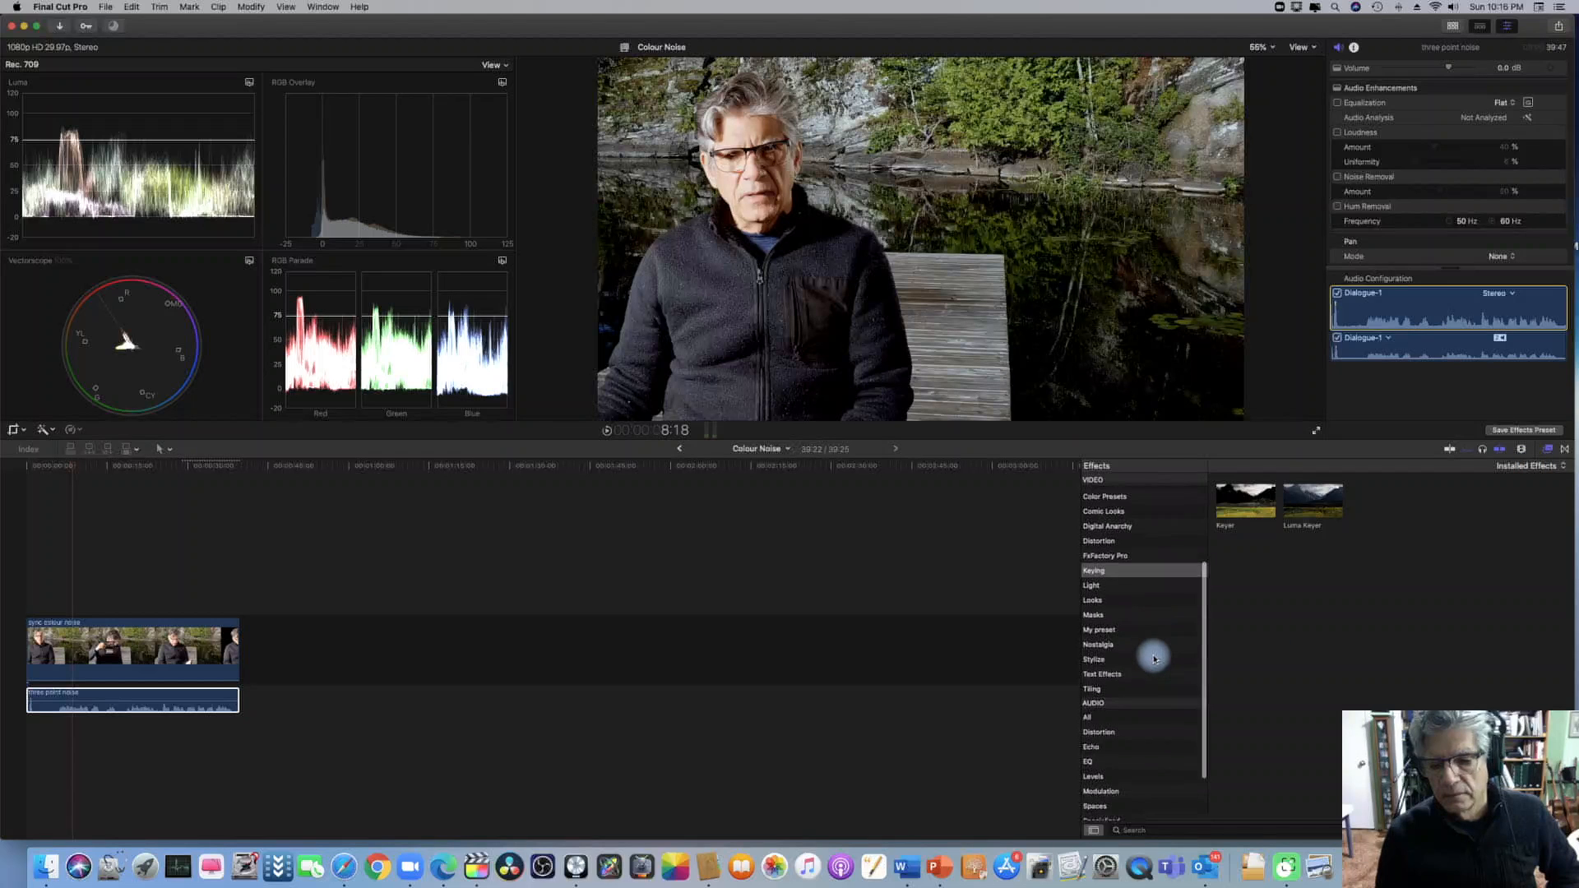
pyautogui.scroll(-4, 1154, 658)
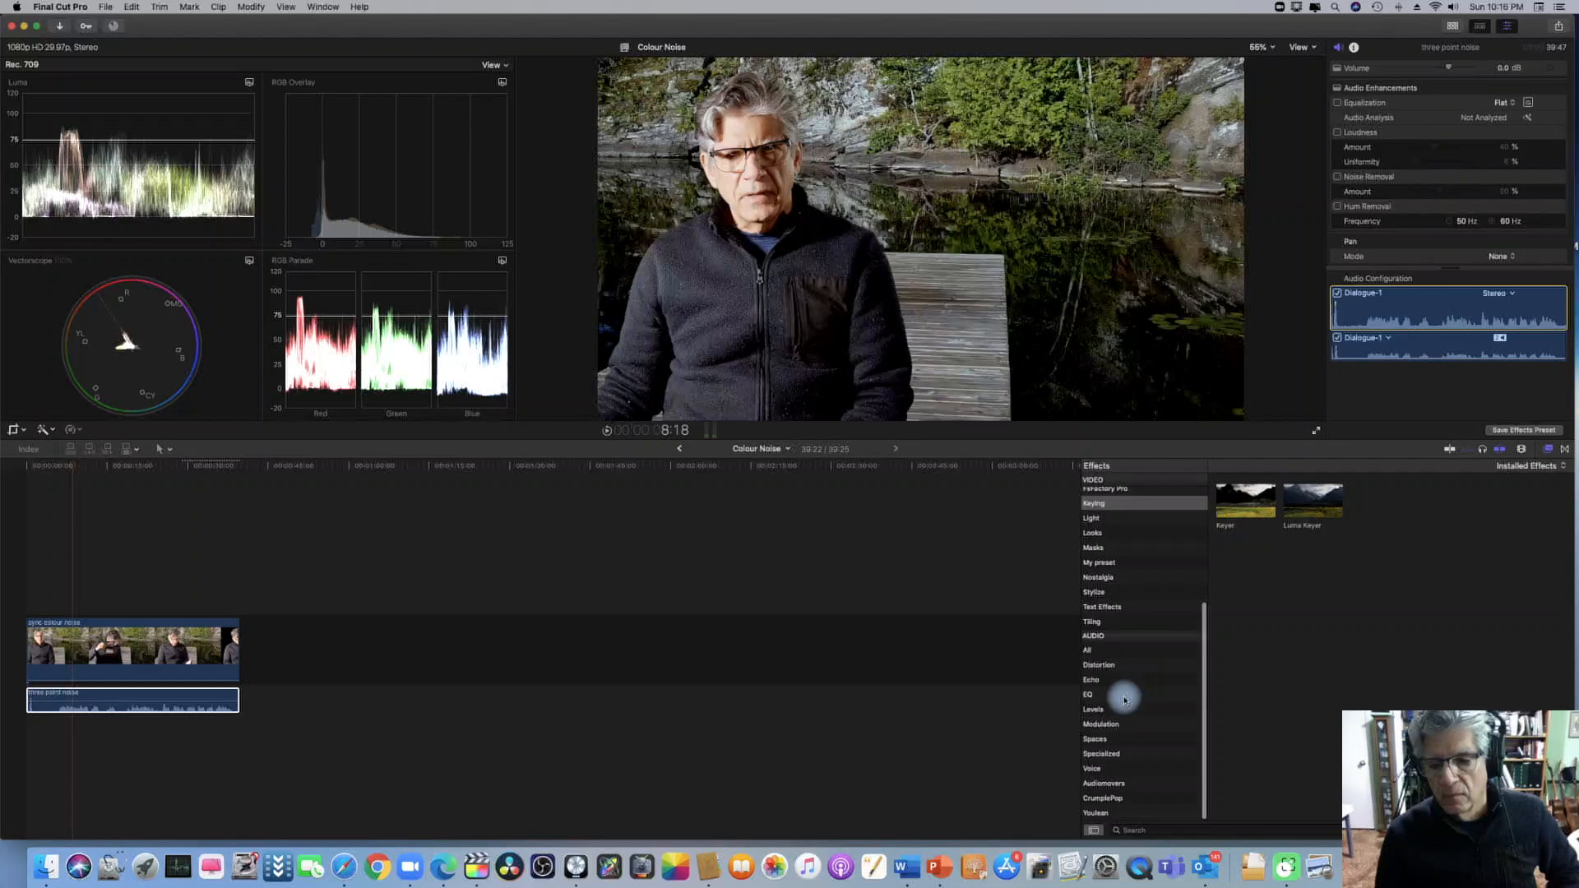
pyautogui.click(1092, 702)
pyautogui.moveTo(1244, 501); pyautogui.dragTo(185, 704)
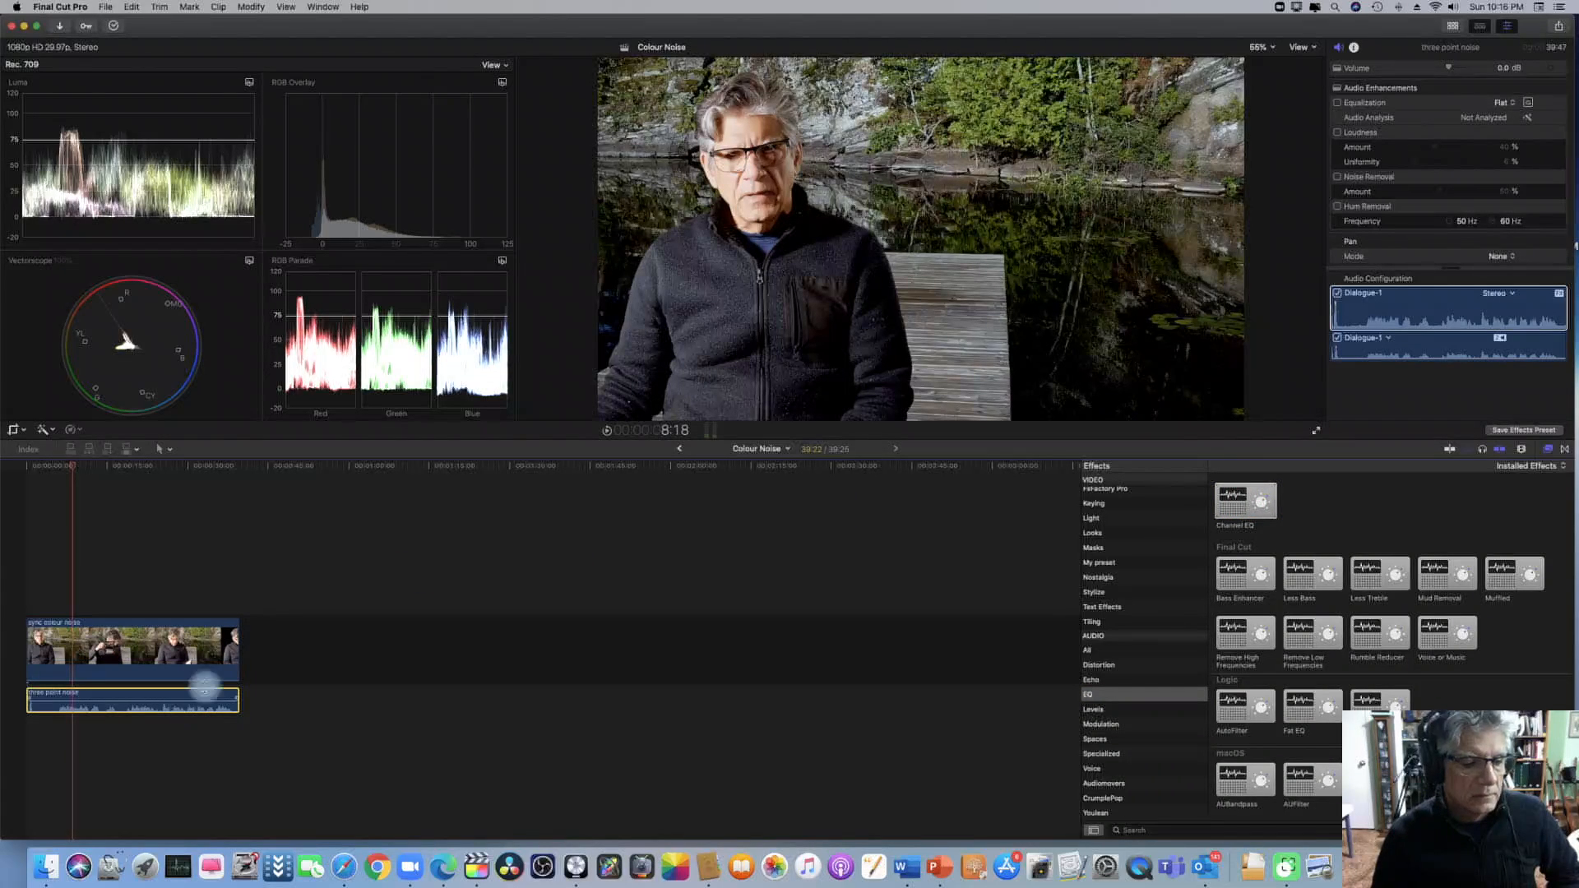
# Play the audio from near the start, enable Noise Removal at 76%, and switch Hum Removal off.
pyautogui.click(1492, 222)
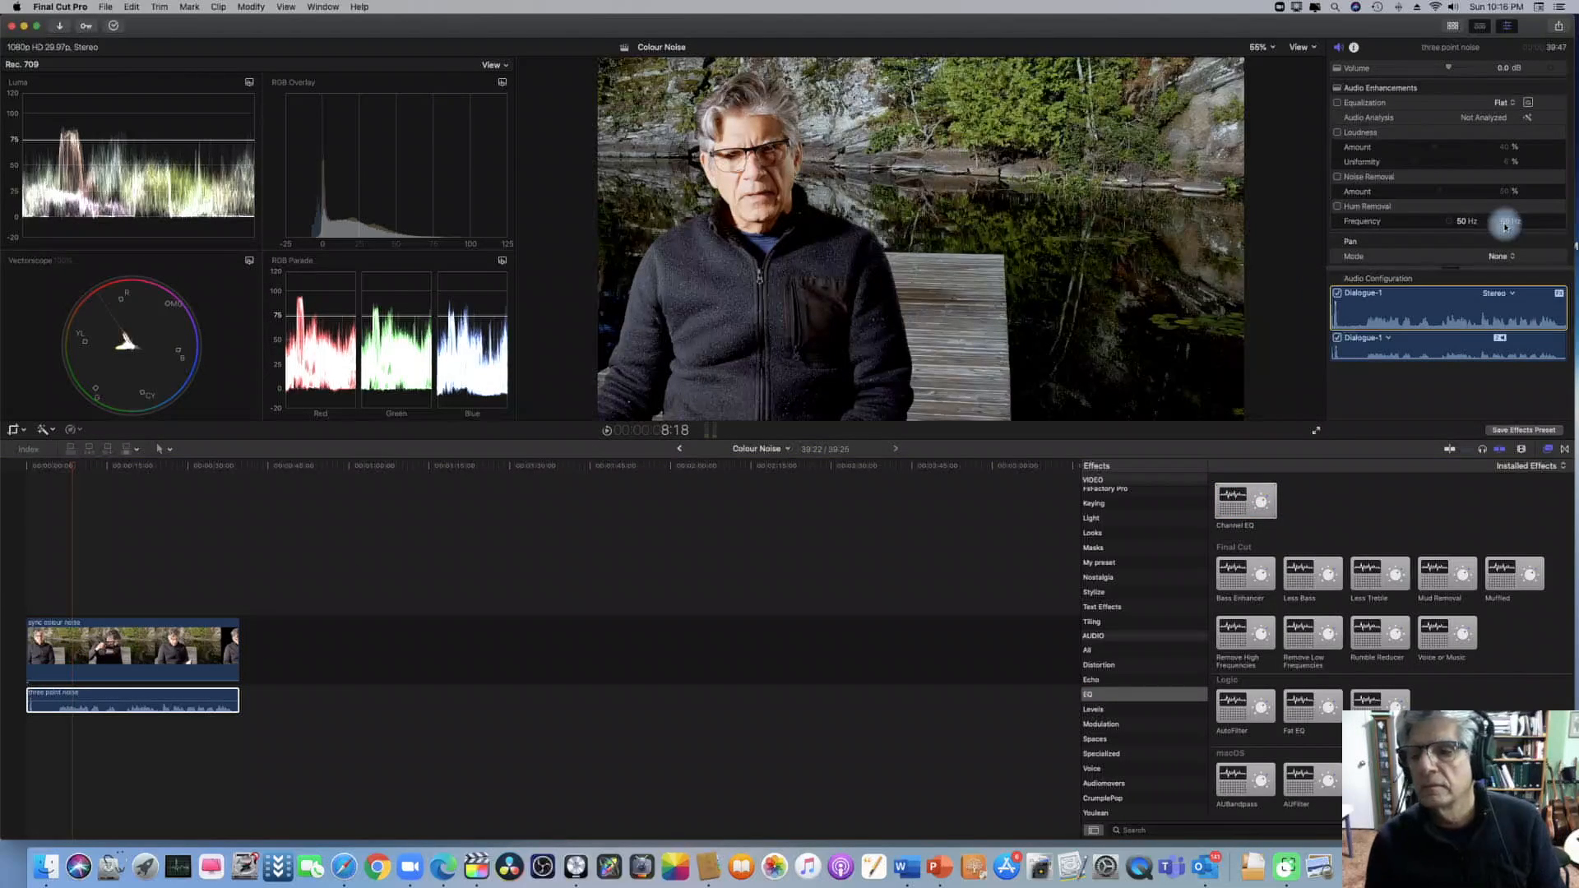
pyautogui.press('space')
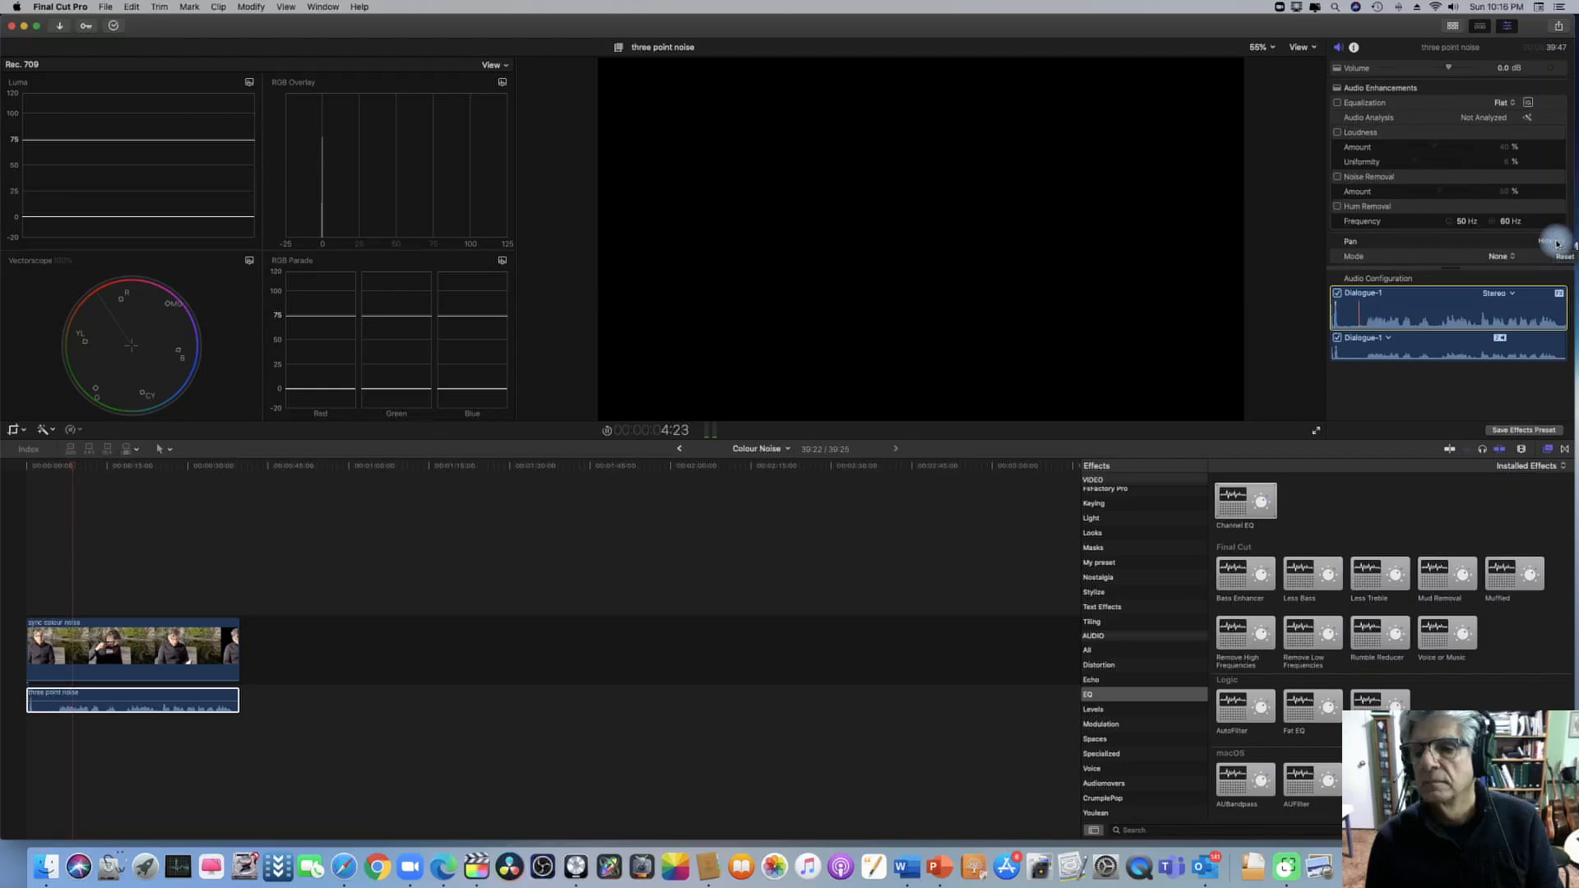
pyautogui.press('space')
pyautogui.scroll(-3, 1552, 242)
pyautogui.scroll(3, 1552, 244)
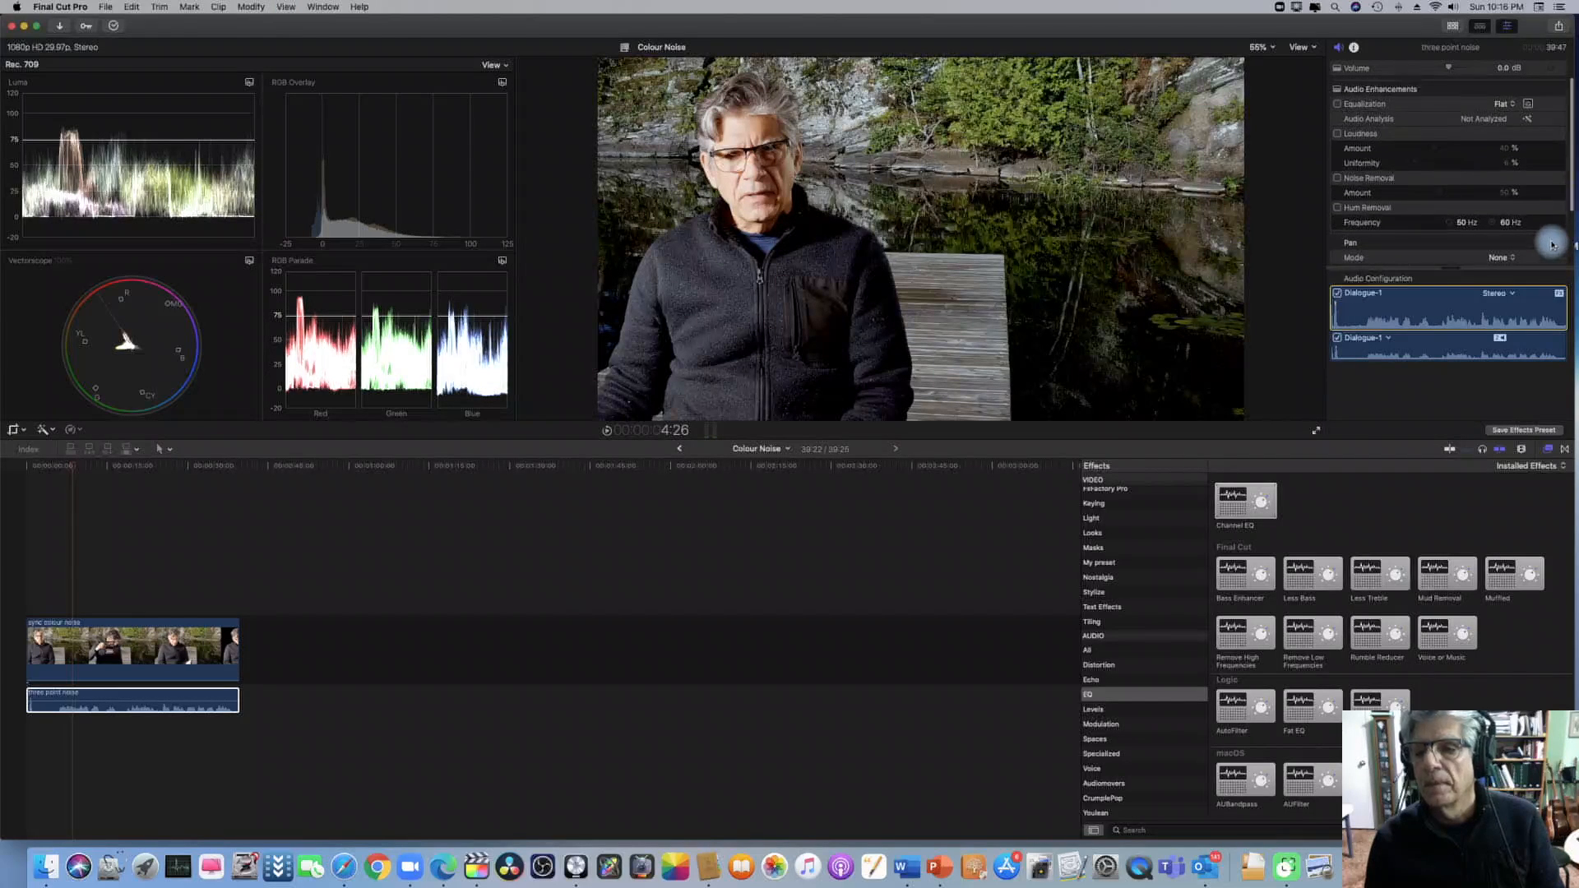
pyautogui.scroll(-3, 1547, 244)
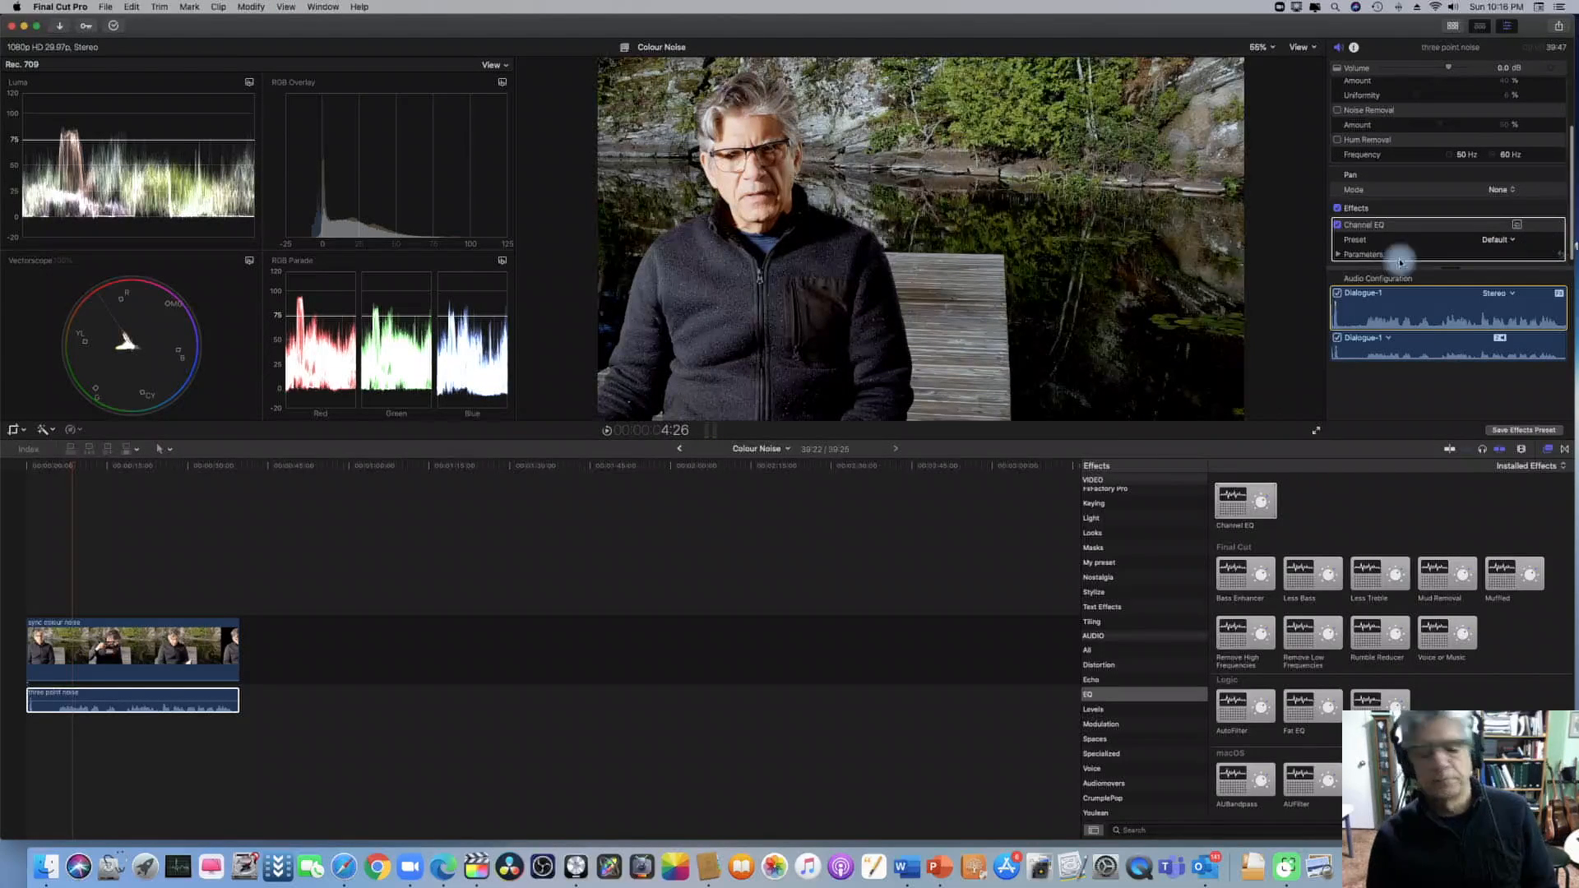
pyautogui.moveTo(72, 467); pyautogui.dragTo(36, 486)
pyautogui.press('space')
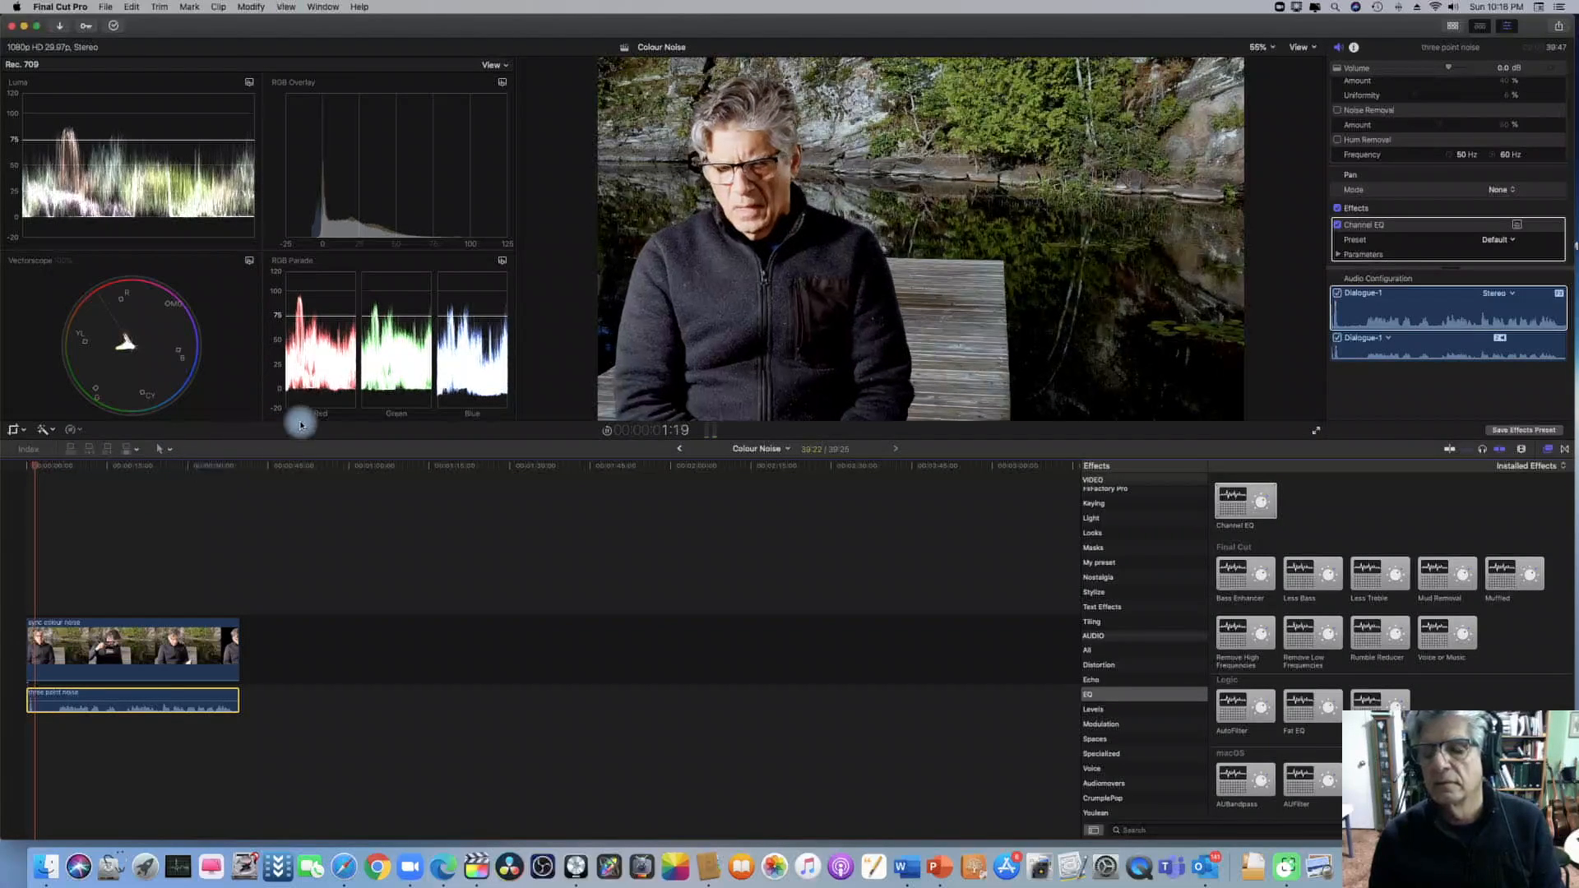
pyautogui.click(1339, 111)
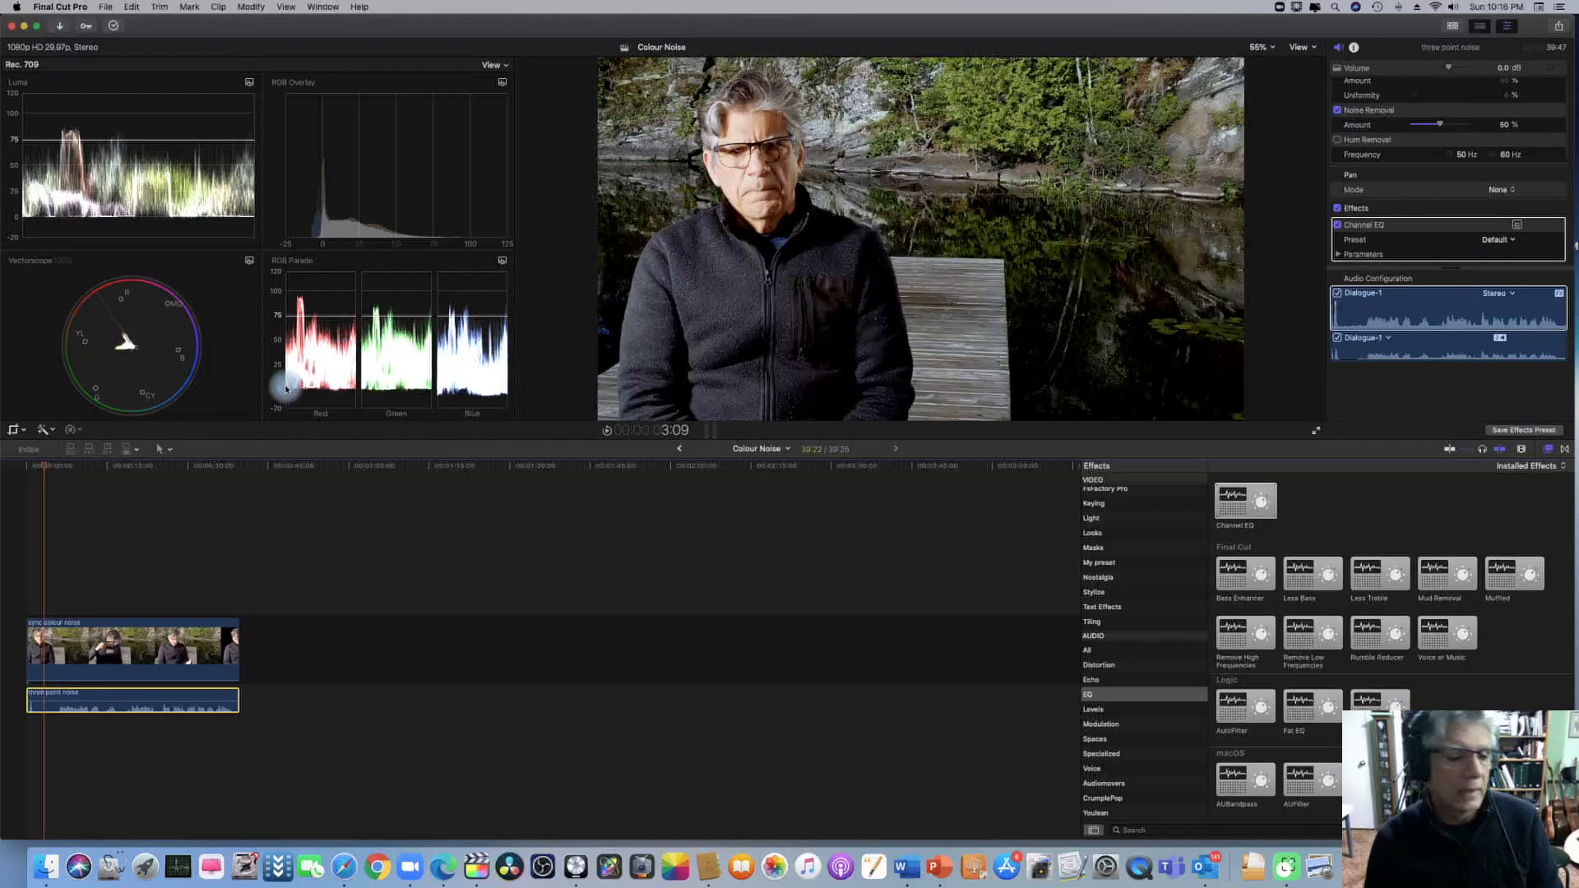
pyautogui.click(39, 472)
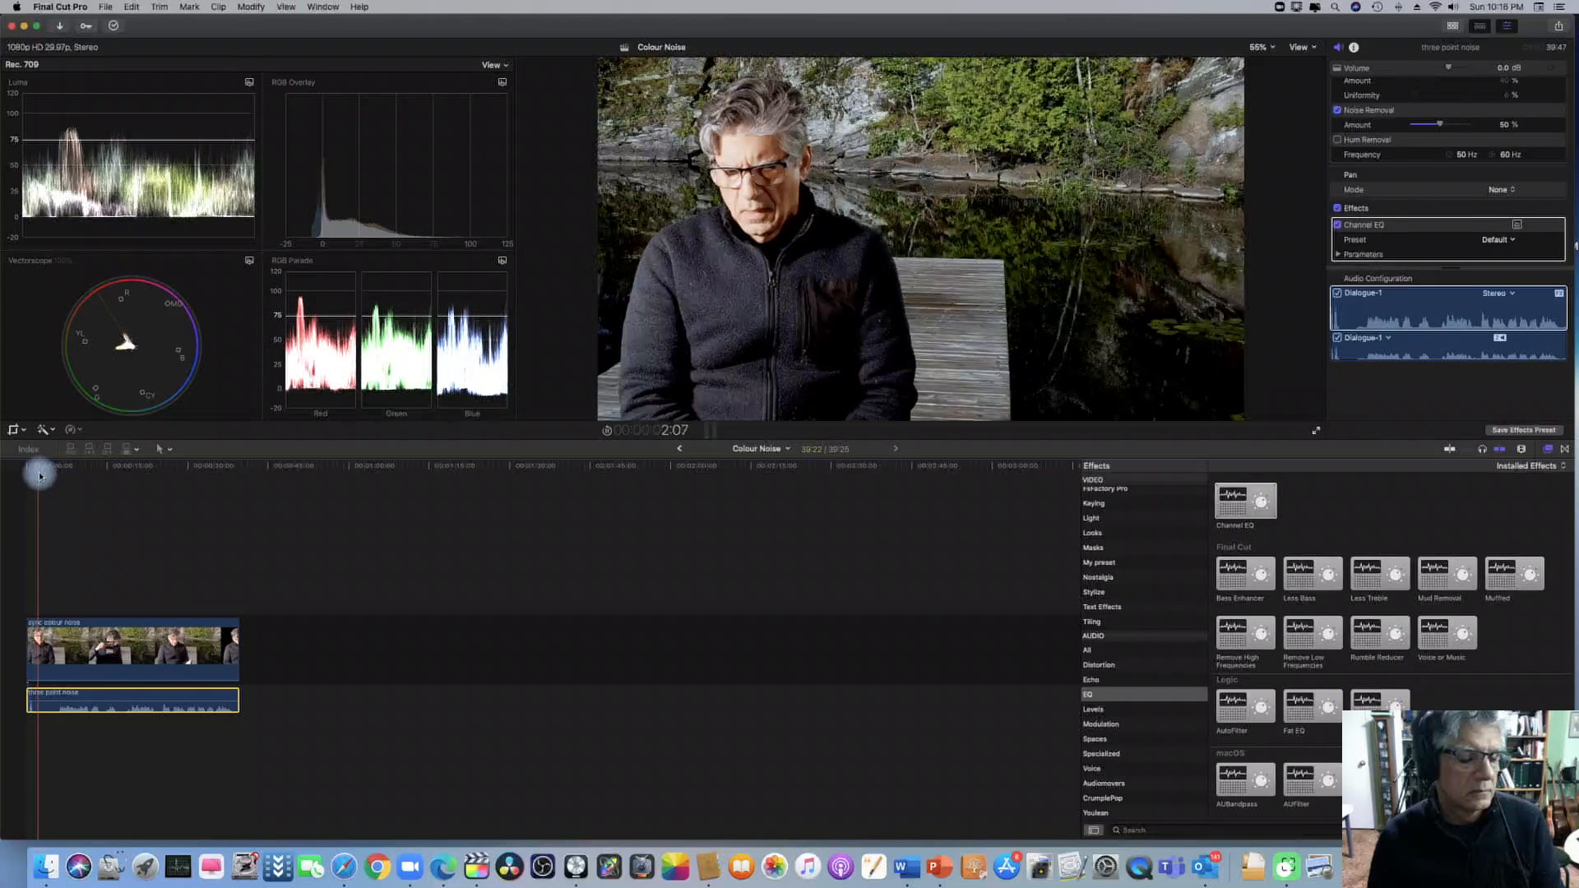
pyautogui.moveTo(1441, 127); pyautogui.dragTo(1458, 128)
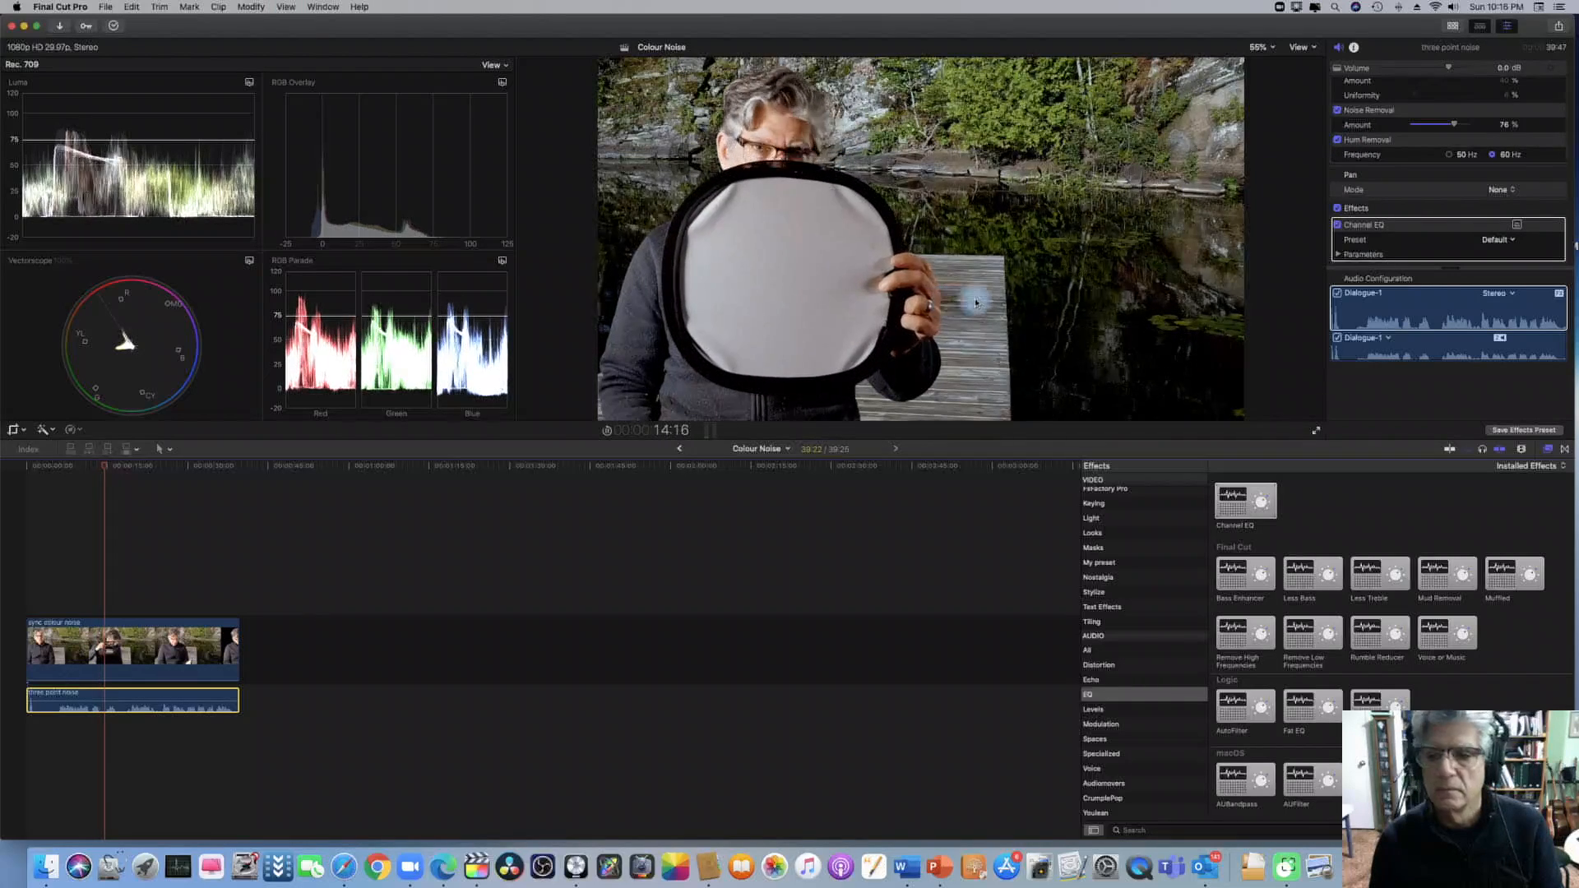
pyautogui.click(1337, 140)
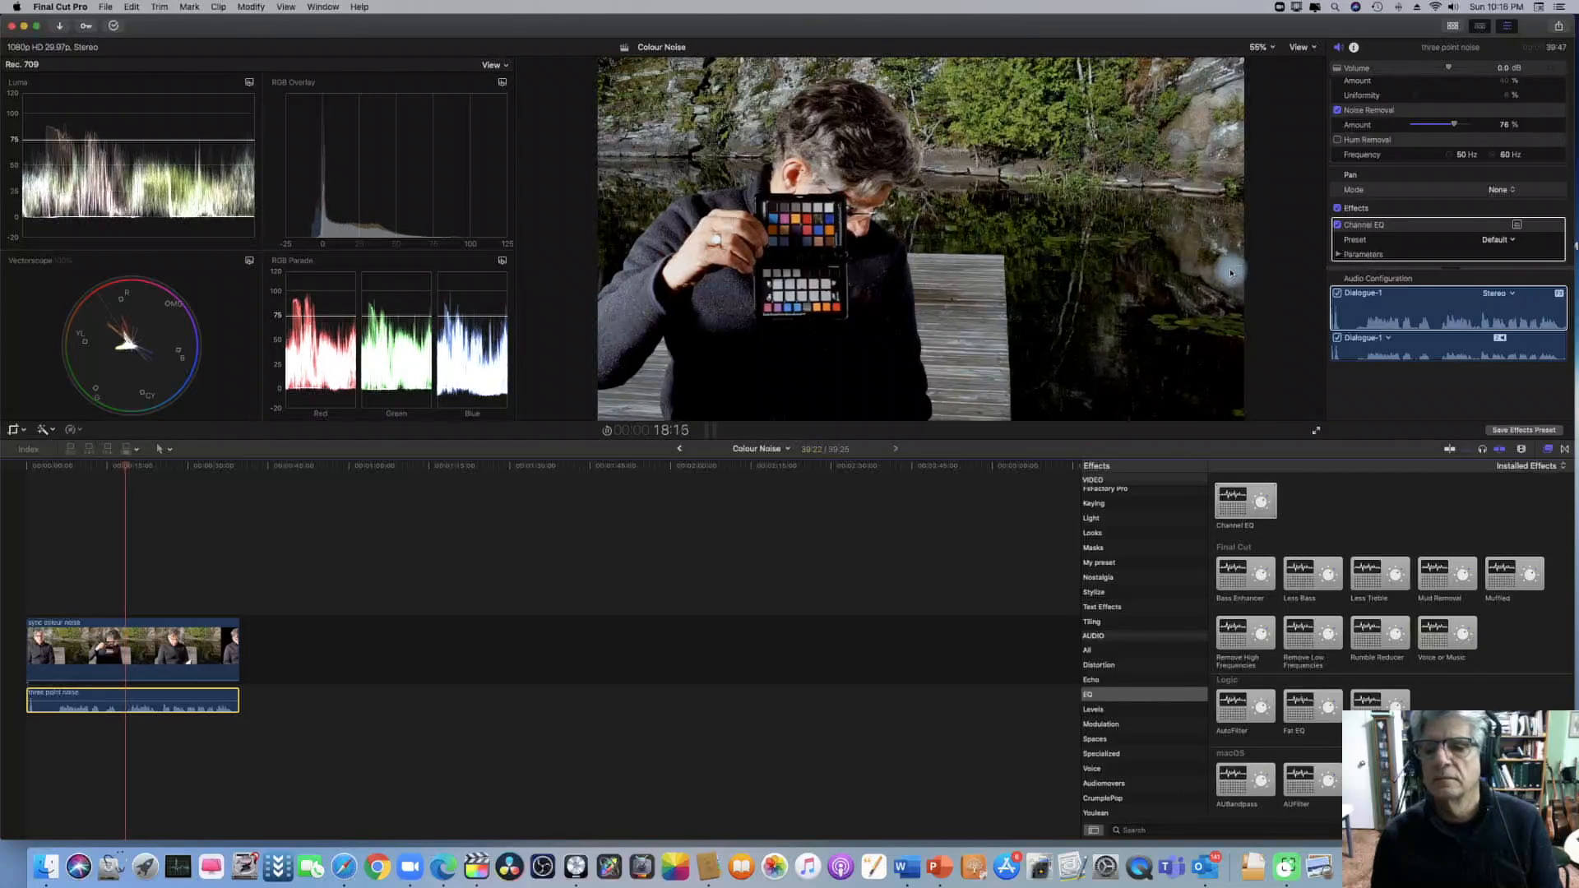
# In the Channel EQ editor, cut the low shelf by 24 dB at 81 Hz and the second band by 5 dB at 140 Hz with a narrower bandwidth.
pyautogui.click(1517, 227)
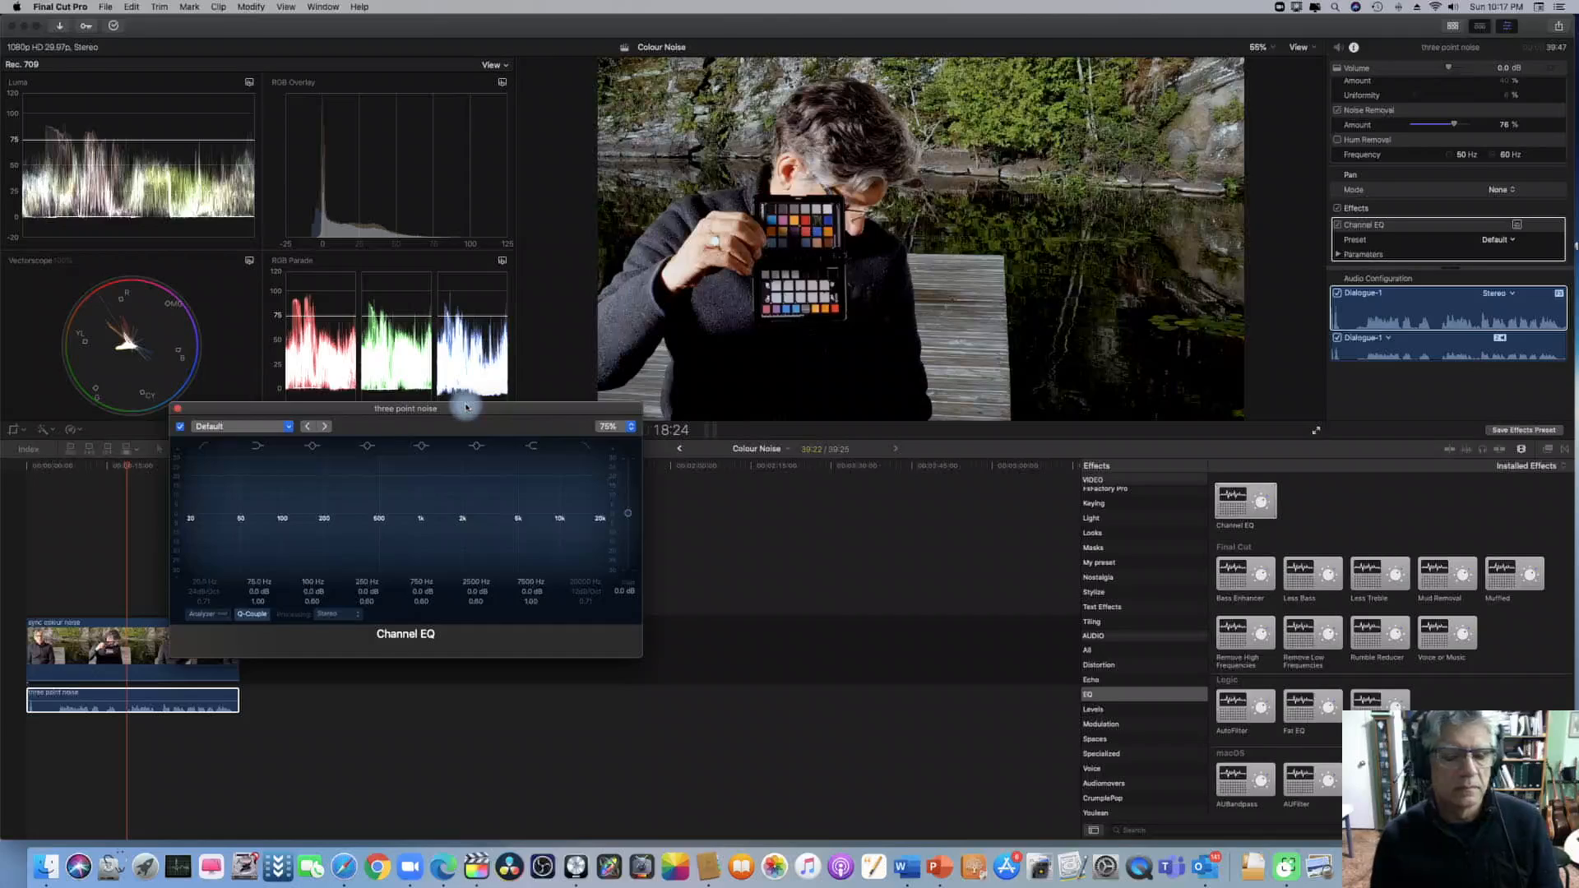
pyautogui.moveTo(466, 407); pyautogui.dragTo(510, 204)
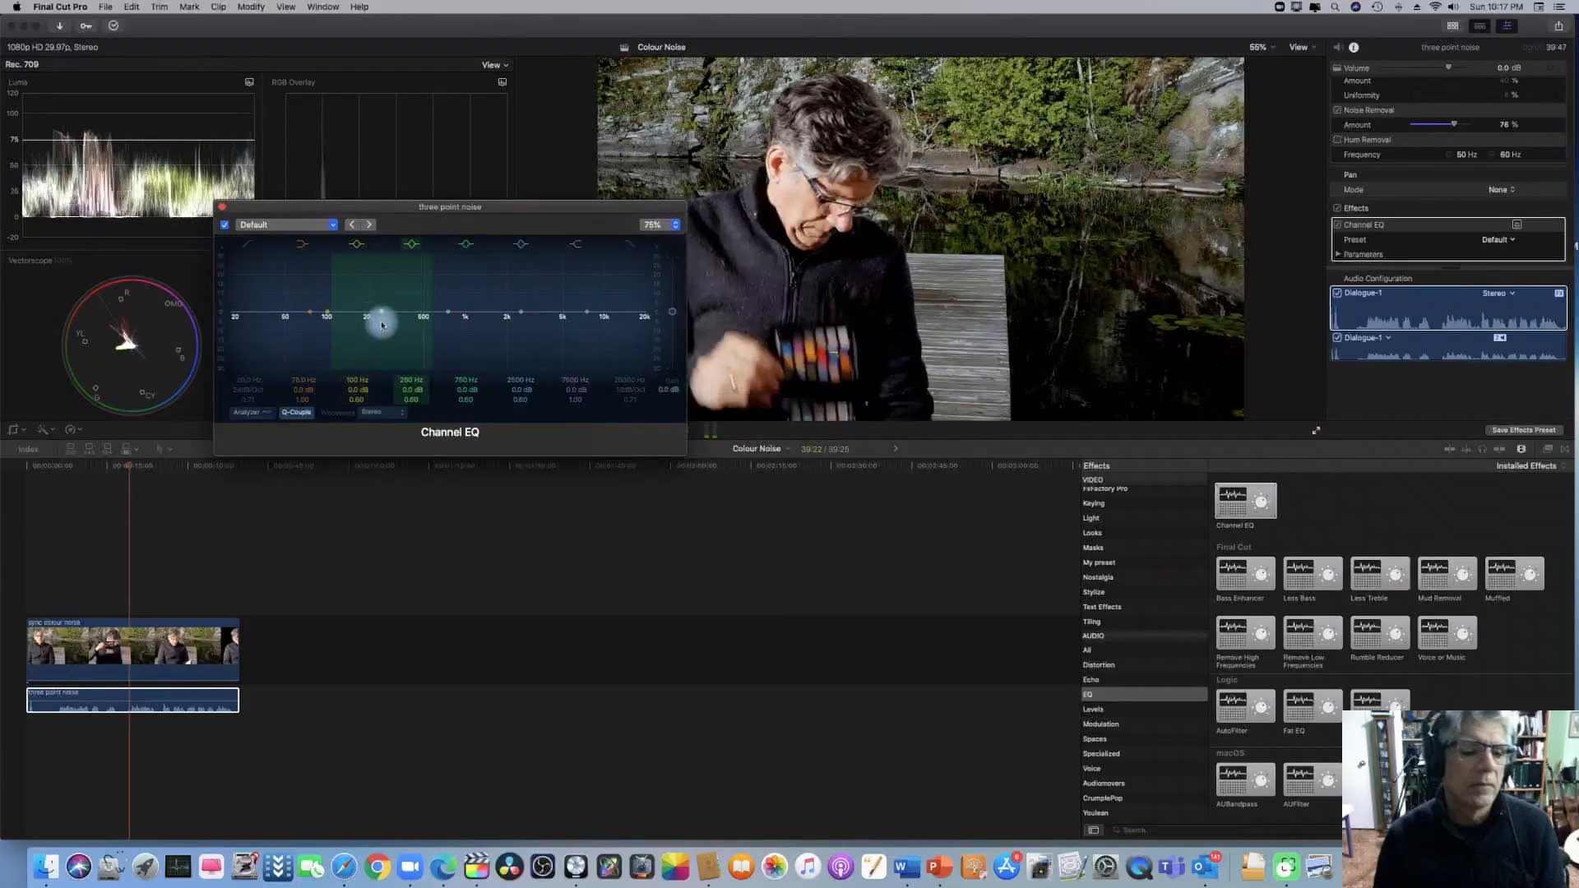
pyautogui.moveTo(310, 314); pyautogui.dragTo(314, 383)
pyautogui.moveTo(326, 313); pyautogui.dragTo(333, 257)
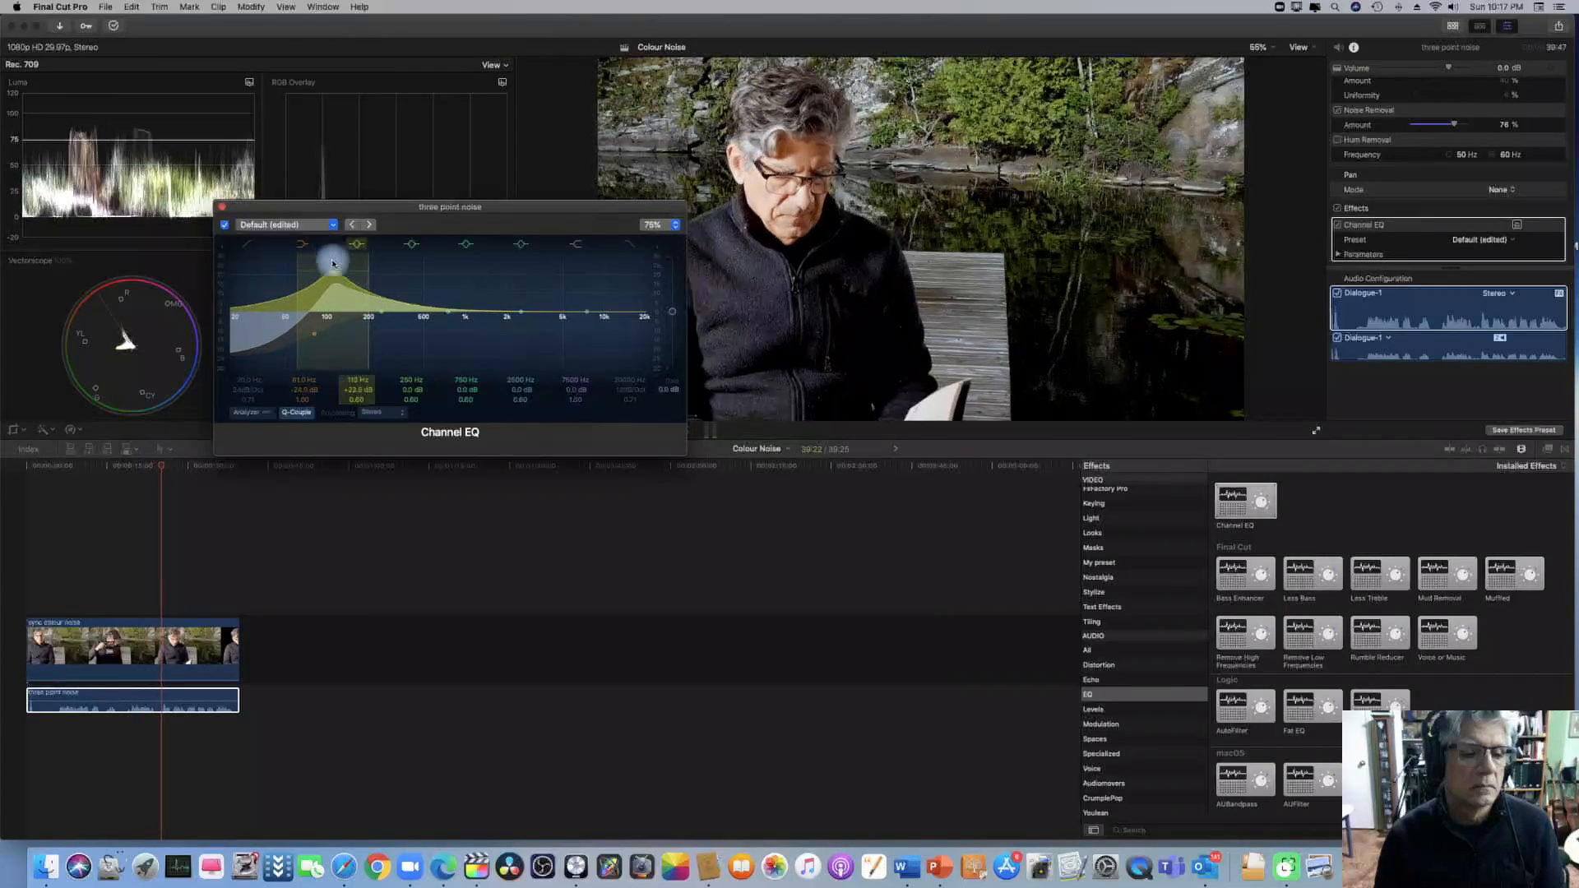
pyautogui.moveTo(332, 332)
pyautogui.mouseDown()
pyautogui.moveTo(329, 247)
pyautogui.moveTo(354, 248)
pyautogui.moveTo(330, 247)
pyautogui.moveTo(349, 247)
pyautogui.moveTo(348, 325)
pyautogui.mouseUp()
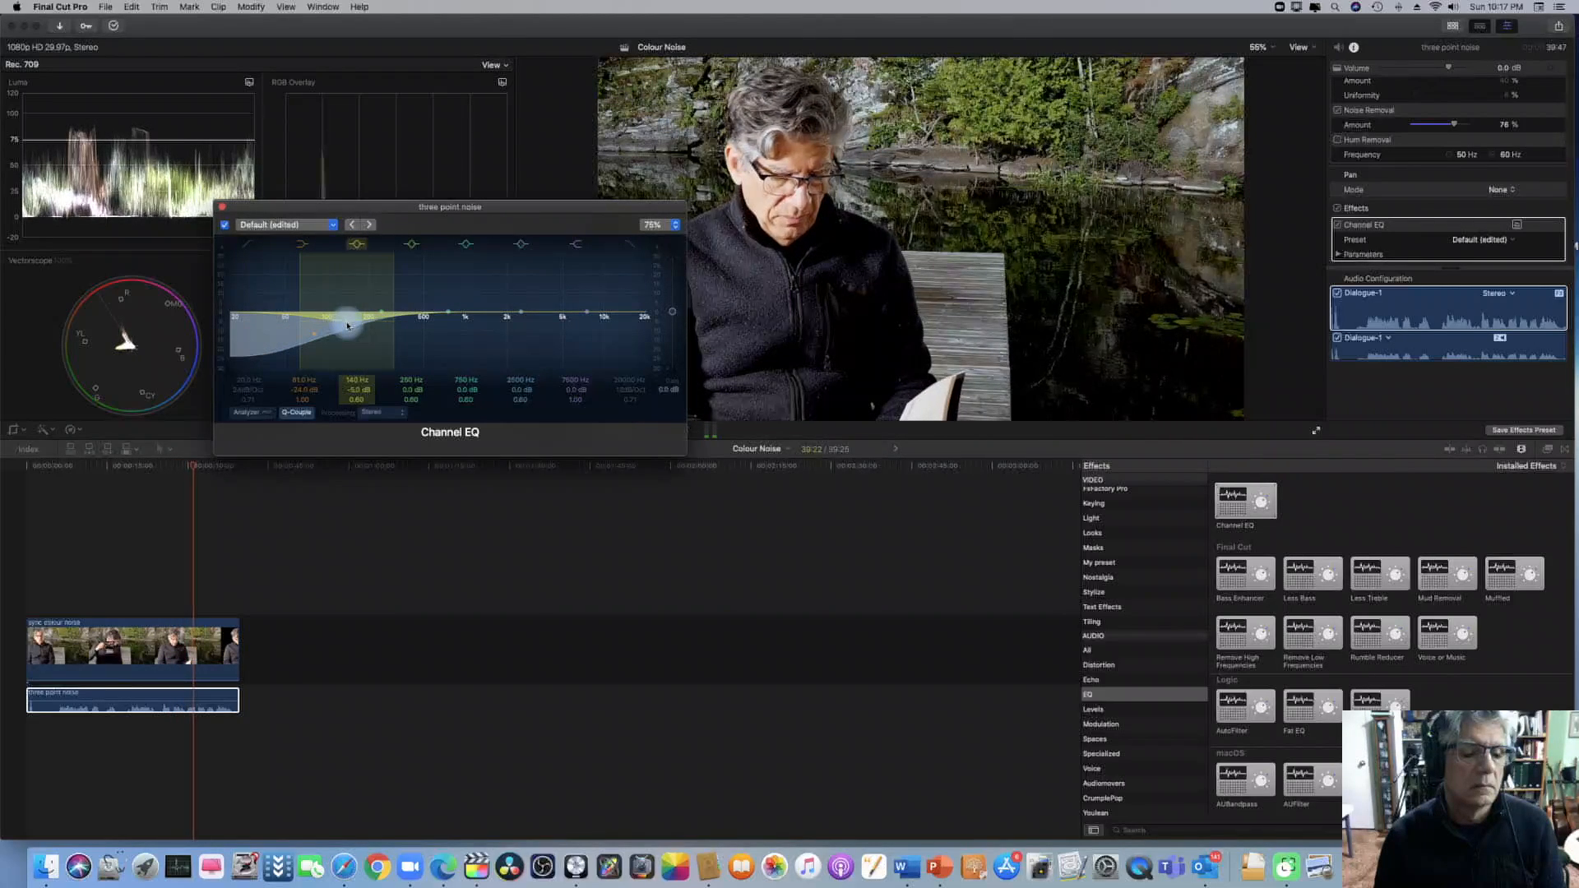
pyautogui.moveTo(357, 400); pyautogui.dragTo(357, 393)
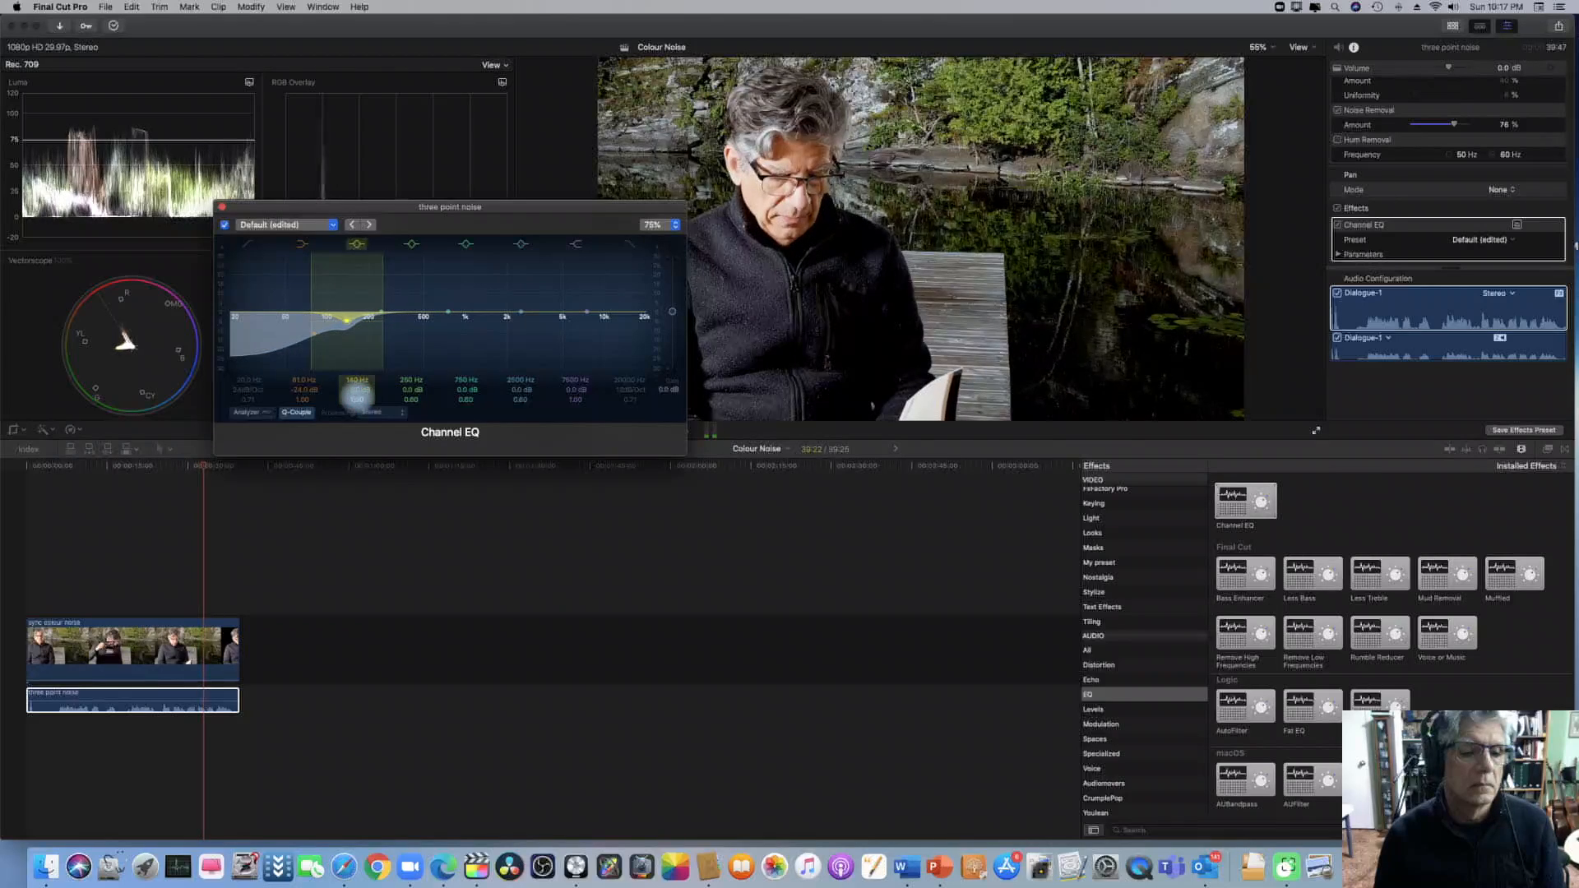
# Cut the EQ bands by 4 dB near 390 Hz and 1 kHz, and slightly cut the 2500 Hz band, narrowing their bandwidths.
pyautogui.moveTo(381, 312); pyautogui.dragTo(411, 326)
pyautogui.moveTo(414, 403); pyautogui.dragTo(412, 399)
pyautogui.click(447, 316)
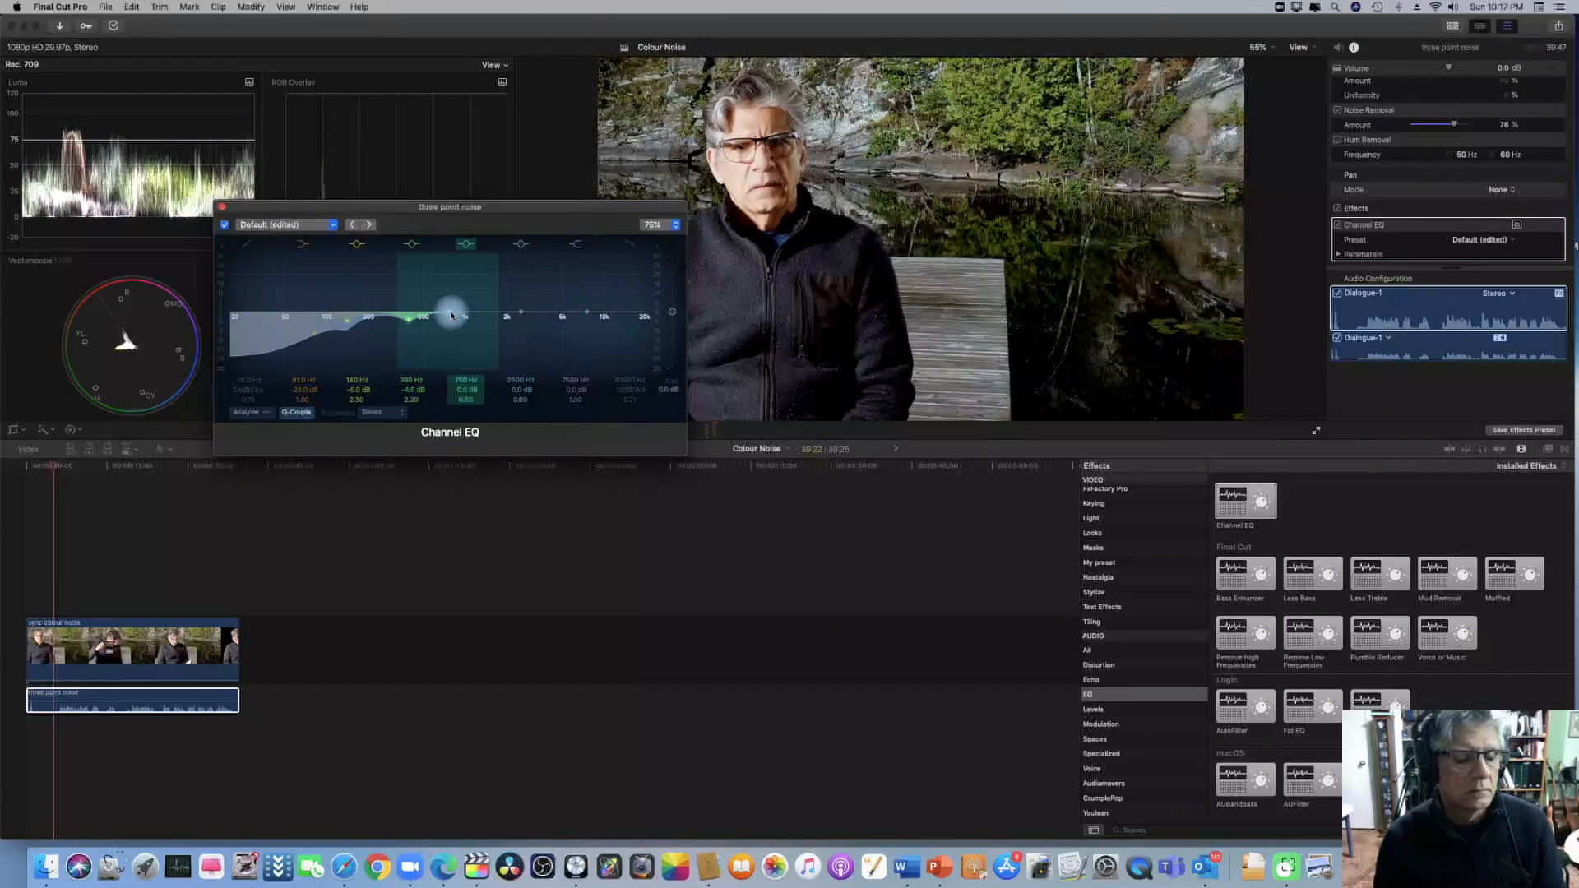
pyautogui.moveTo(452, 315)
pyautogui.mouseDown()
pyautogui.moveTo(450, 264)
pyautogui.moveTo(496, 261)
pyautogui.moveTo(462, 261)
pyautogui.moveTo(463, 324)
pyautogui.mouseUp()
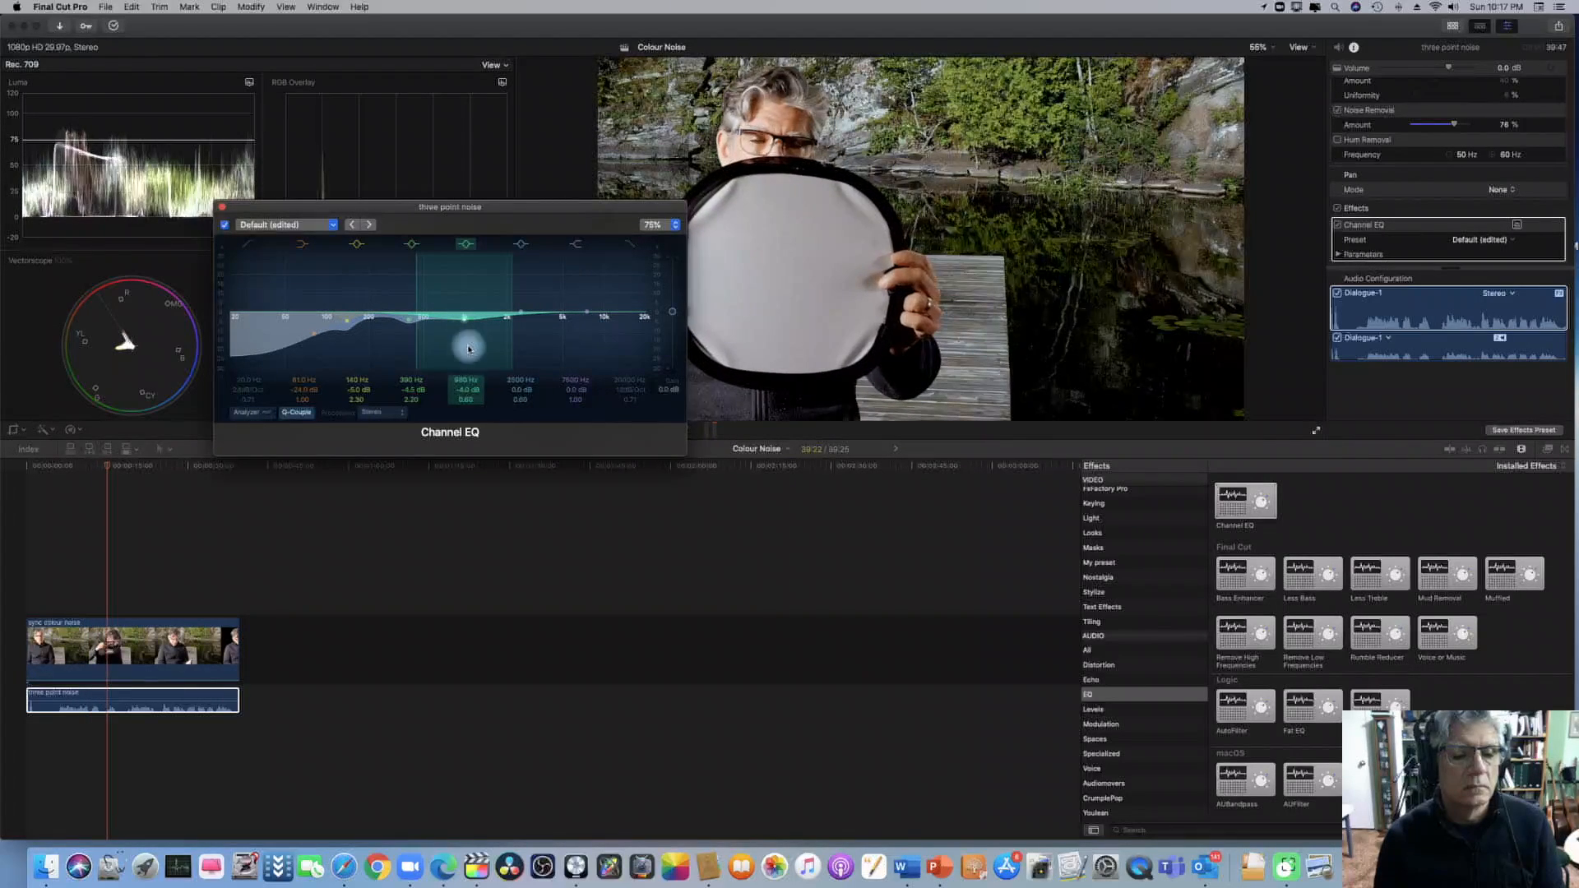
pyautogui.click(521, 314)
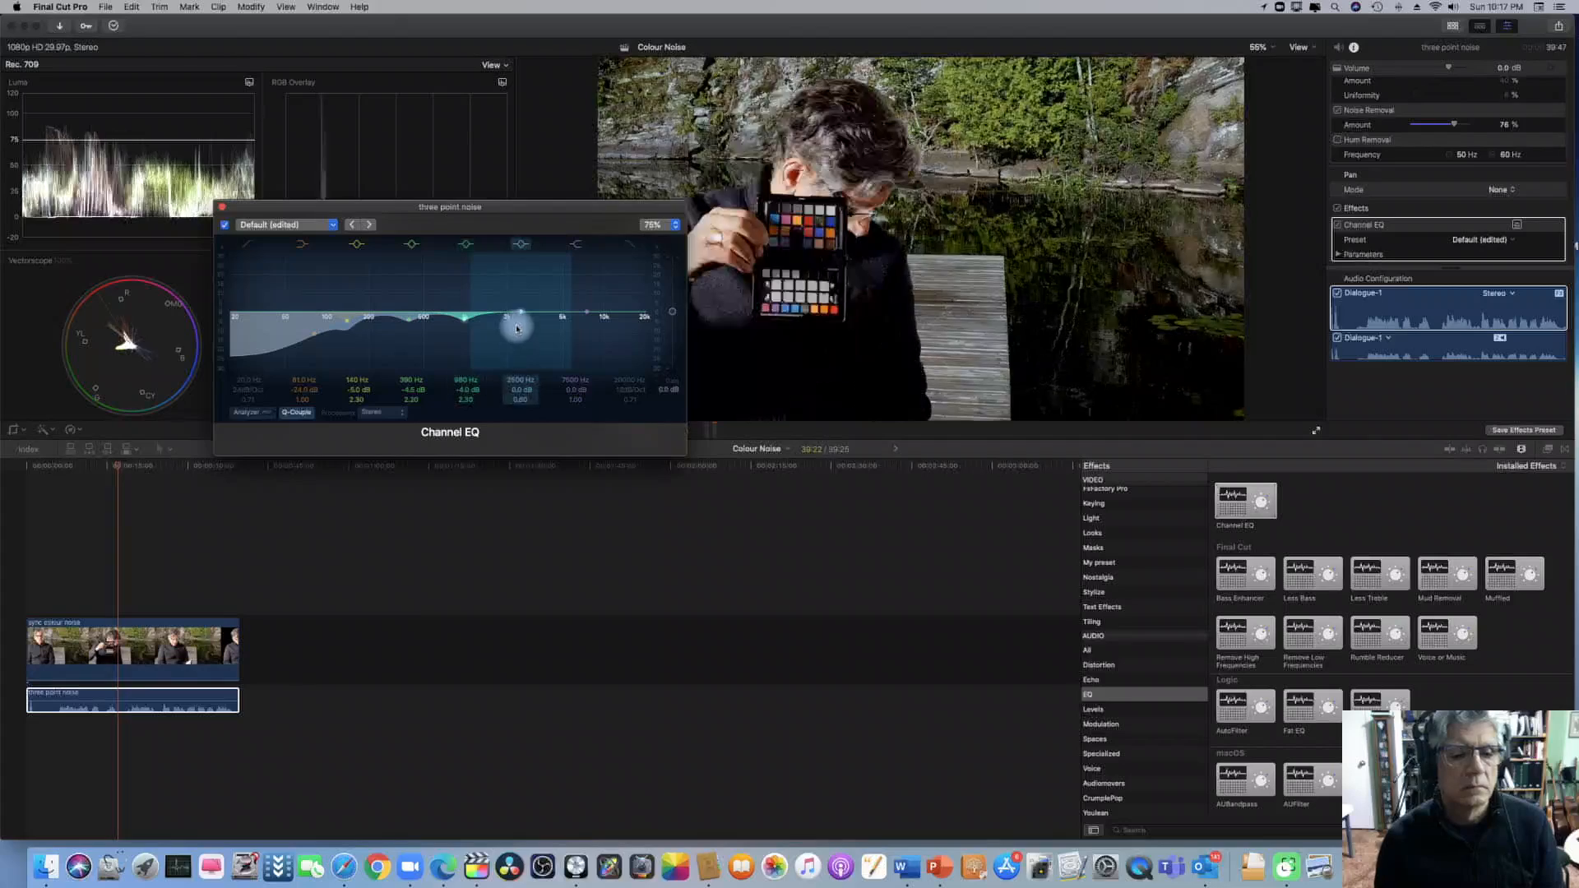
pyautogui.moveTo(521, 314)
pyautogui.mouseDown()
pyautogui.moveTo(523, 247)
pyautogui.moveTo(553, 255)
pyautogui.moveTo(529, 254)
pyautogui.moveTo(524, 323)
pyautogui.mouseUp()
pyautogui.moveTo(519, 405); pyautogui.dragTo(519, 398)
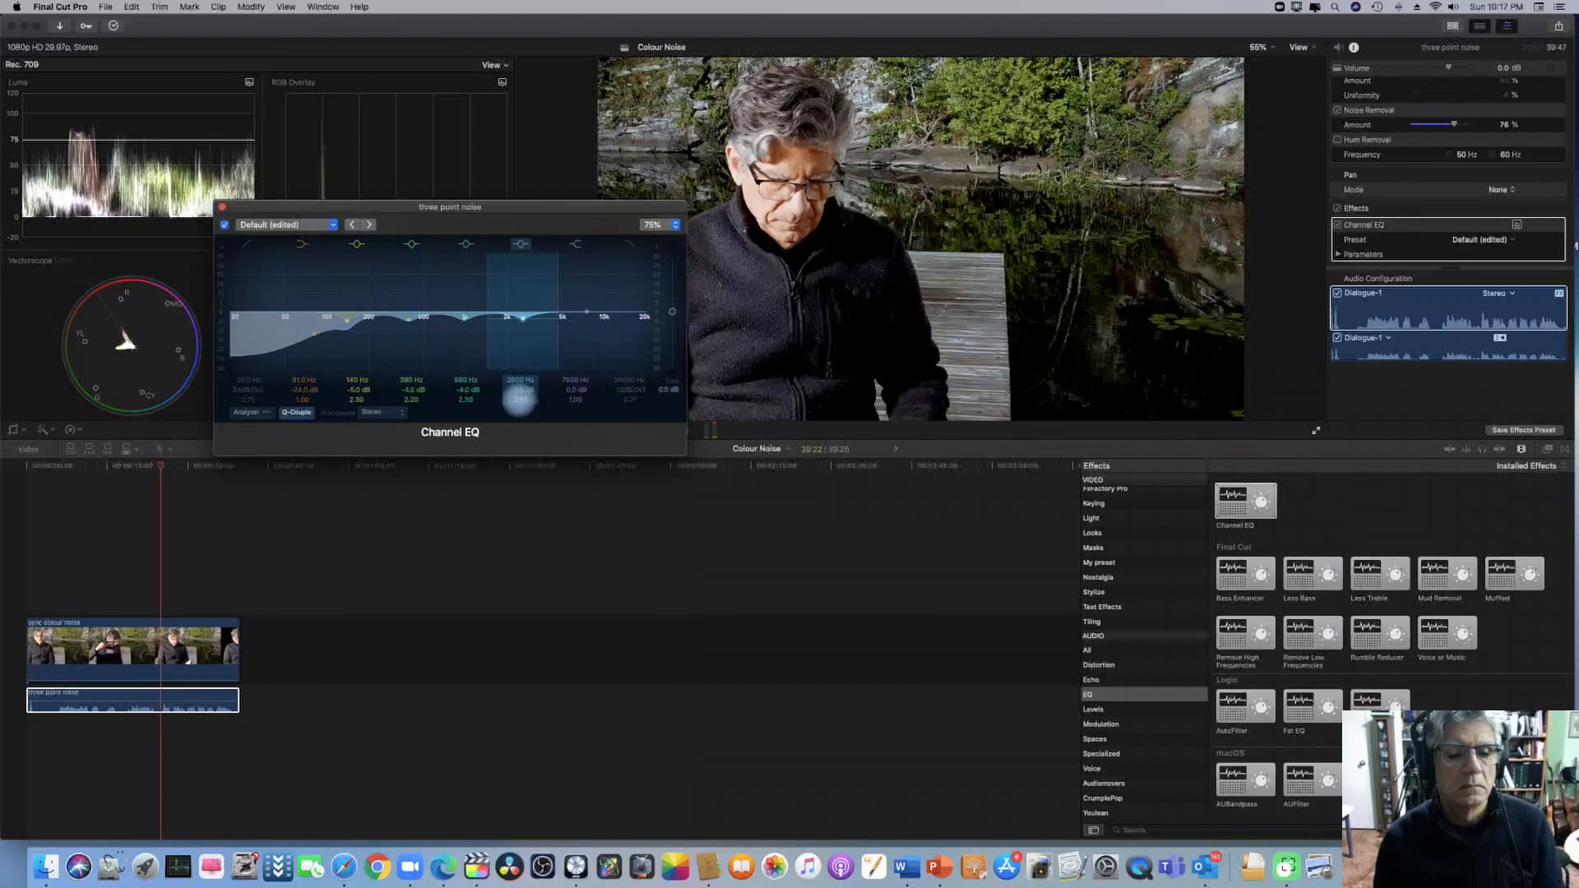
# Cut the high shelf band of the Channel EQ and close its editor.
pyautogui.moveTo(587, 312)
pyautogui.mouseDown()
pyautogui.moveTo(580, 249)
pyautogui.moveTo(584, 339)
pyautogui.mouseUp()
pyautogui.click(173, 240)
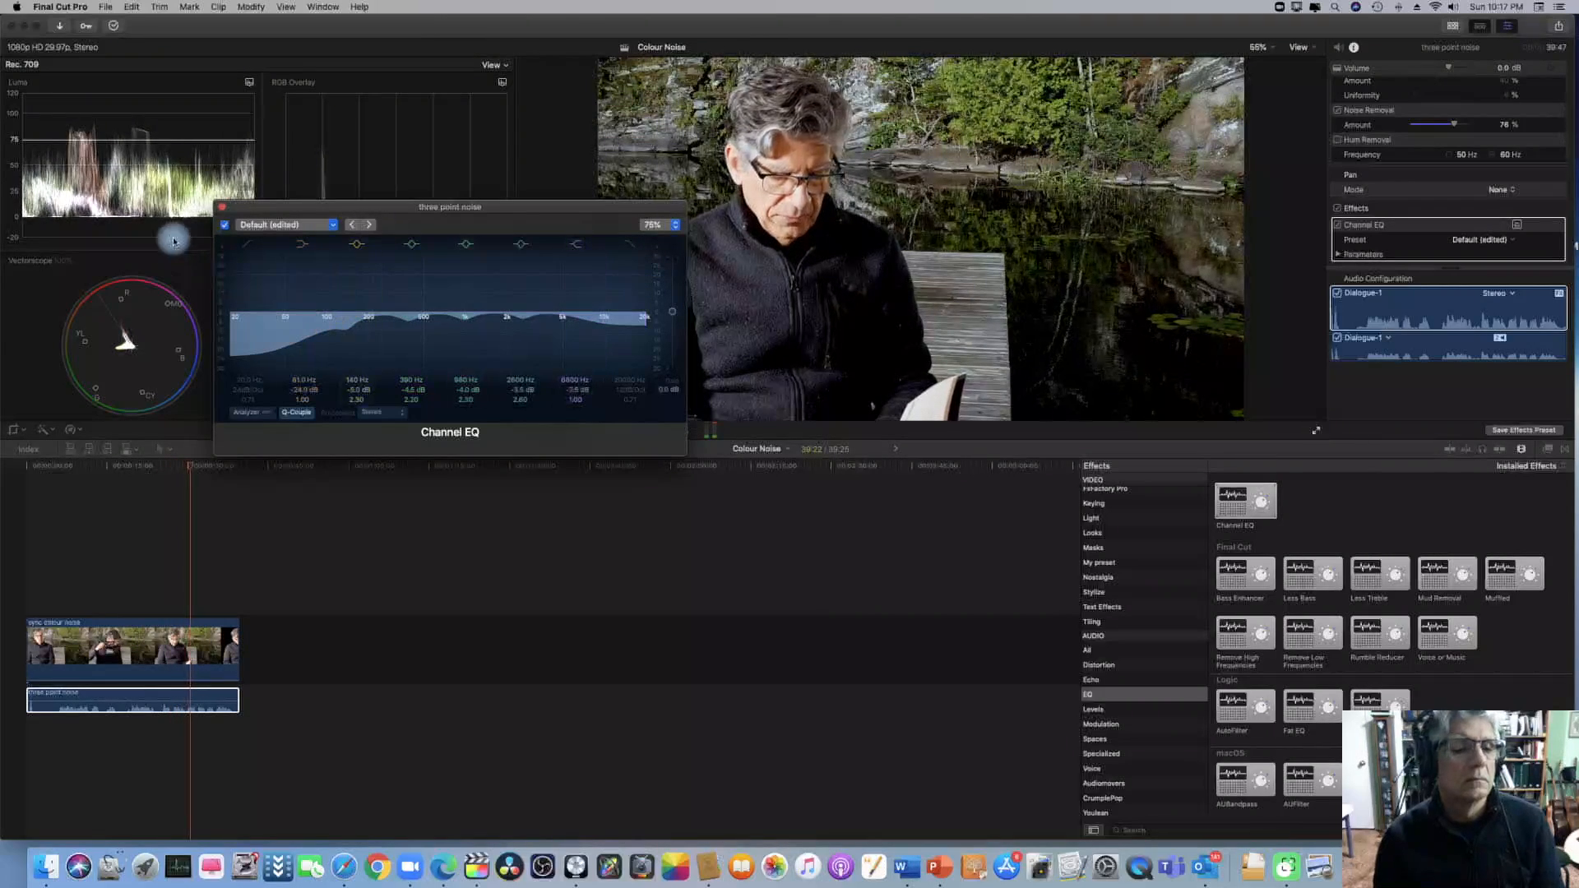
pyautogui.click(222, 211)
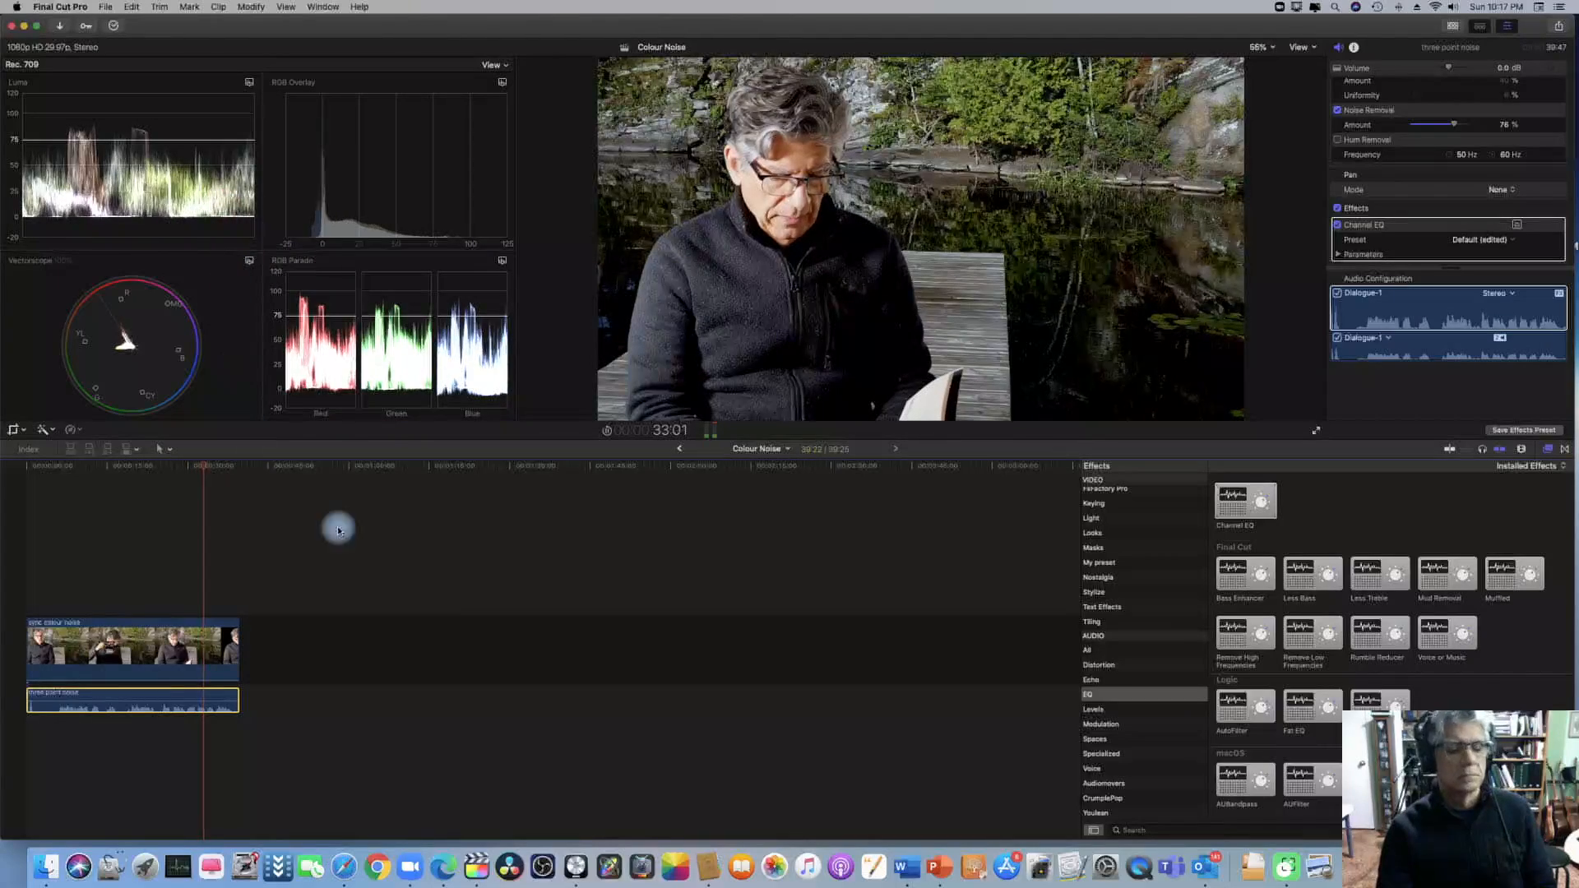
# Apply the Logic Compressor from the Levels effects to the three point noise audio clip and play it back from the start.
pyautogui.click(1094, 709)
pyautogui.moveTo(1316, 592); pyautogui.dragTo(212, 701)
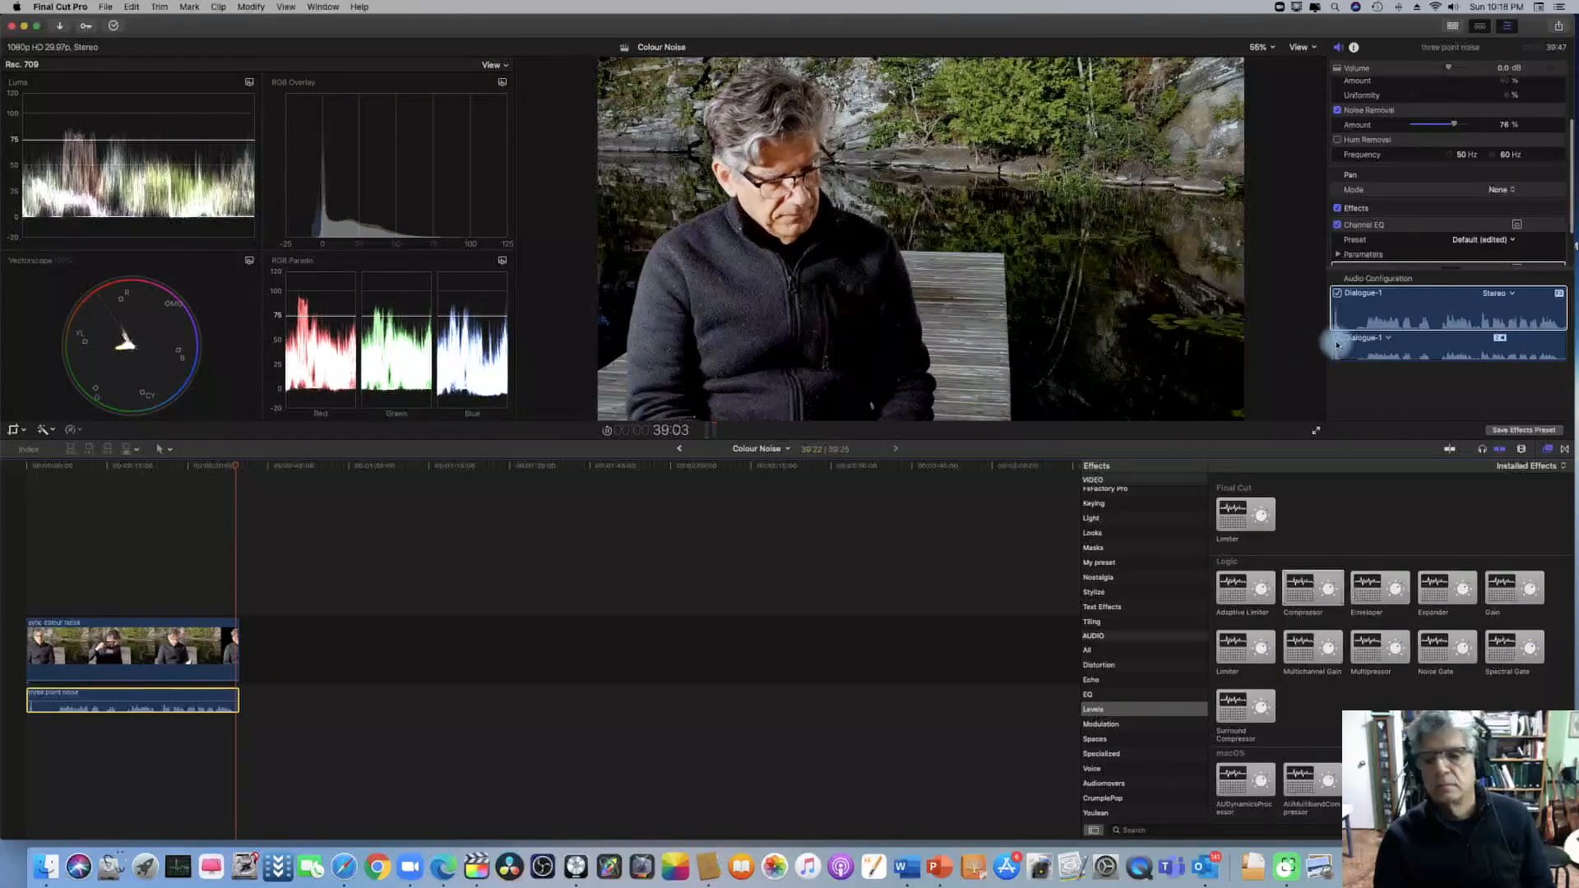
pyautogui.press('space')
pyautogui.scroll(-2, 1461, 222)
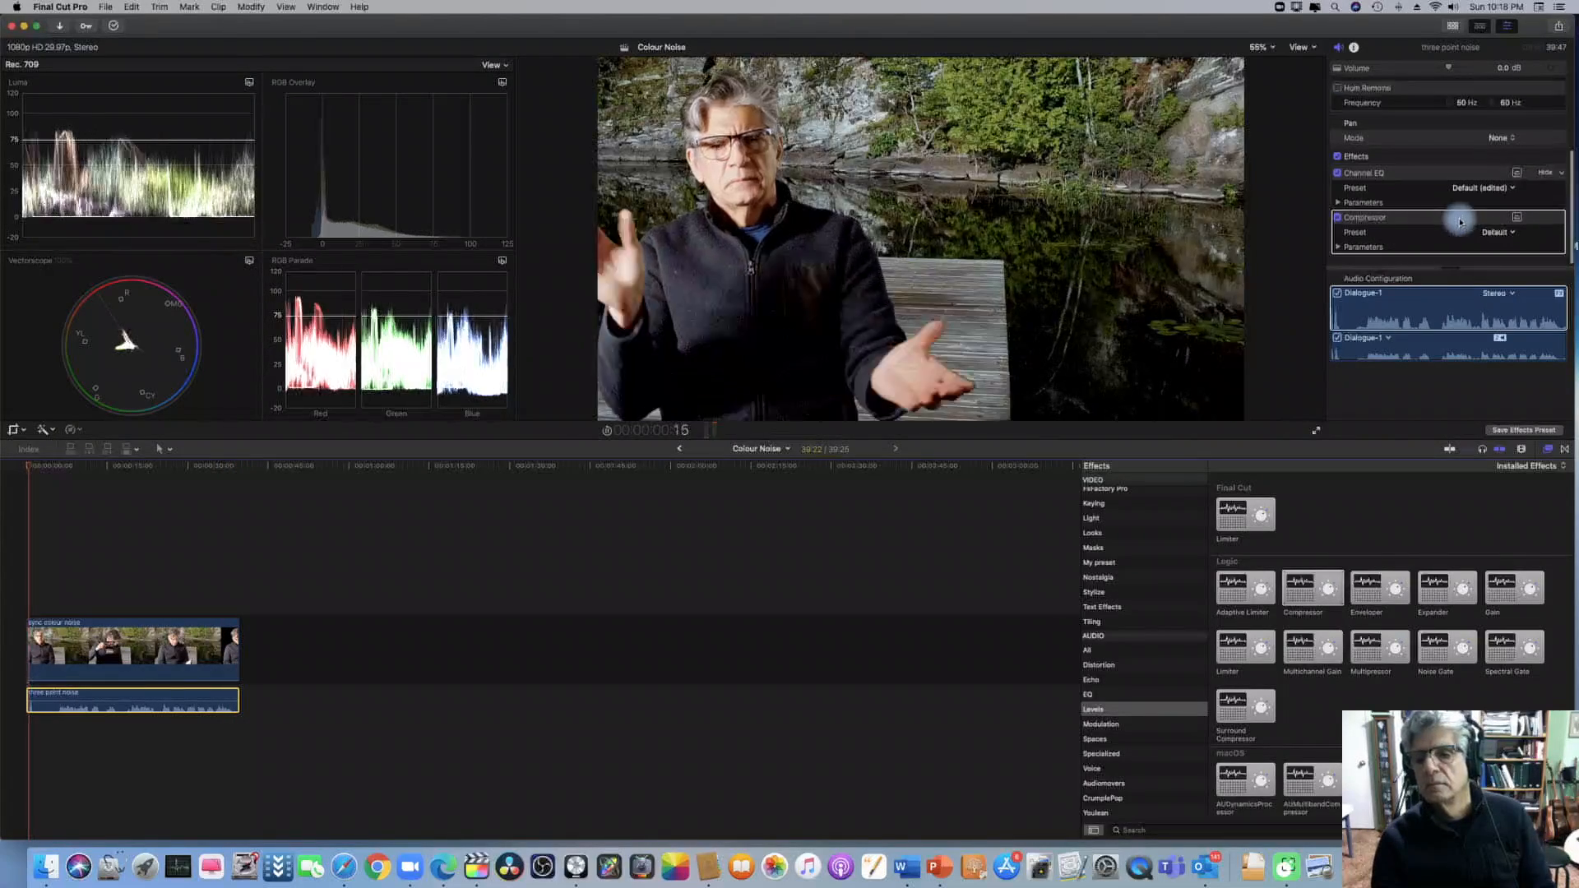
# In the Compressor editor, switch auto gain off, set the threshold to about -28.5 dB and the make-up gain to 8.5 dB.
pyautogui.click(1517, 217)
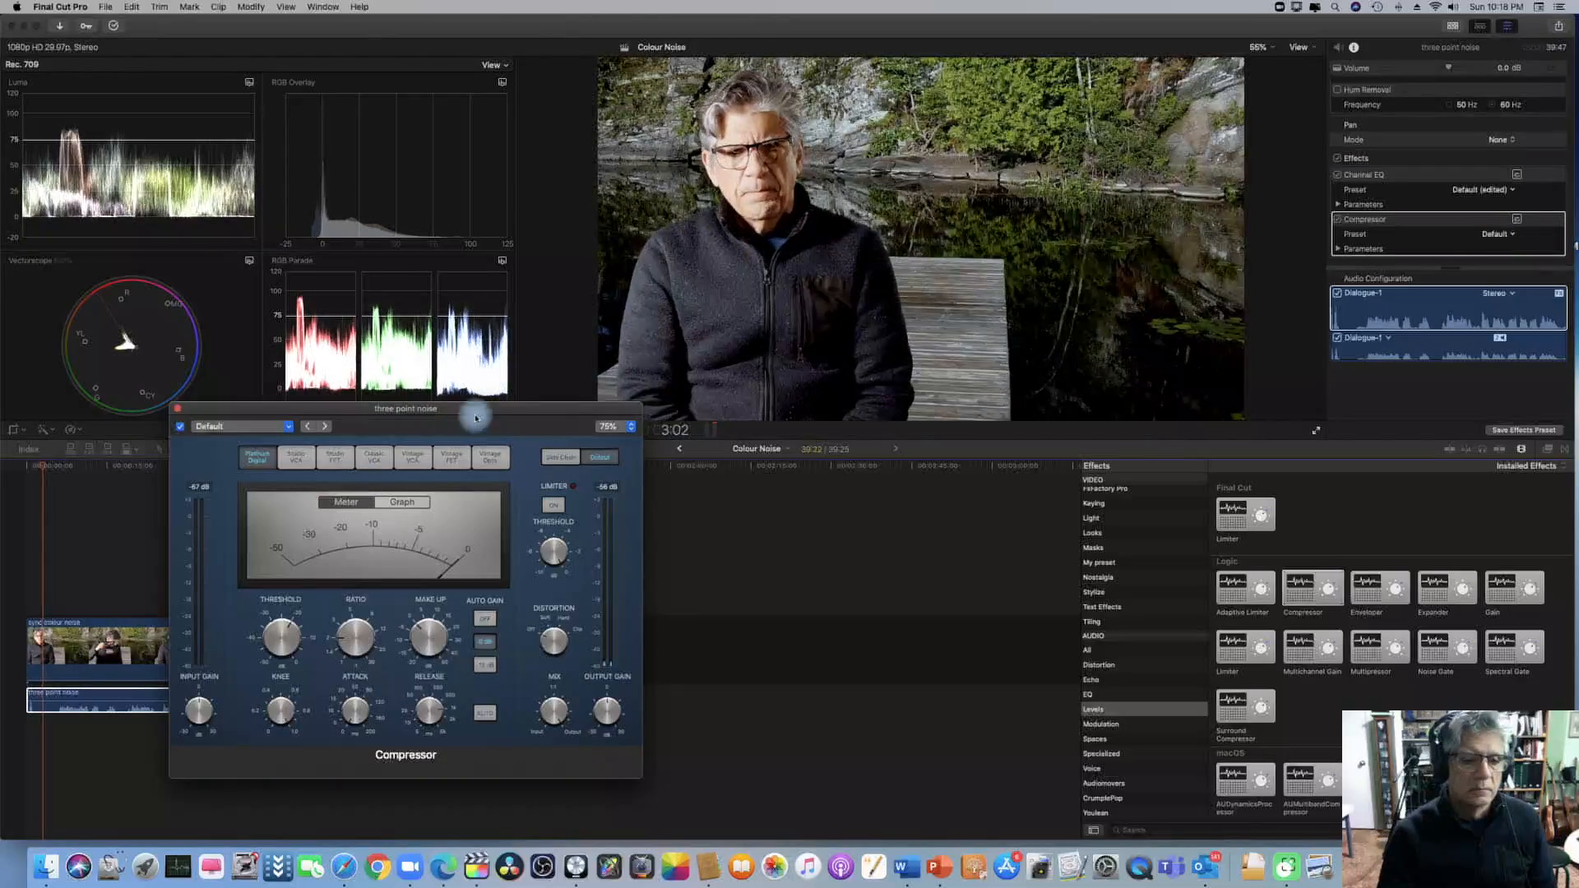
pyautogui.moveTo(481, 409); pyautogui.dragTo(599, 269)
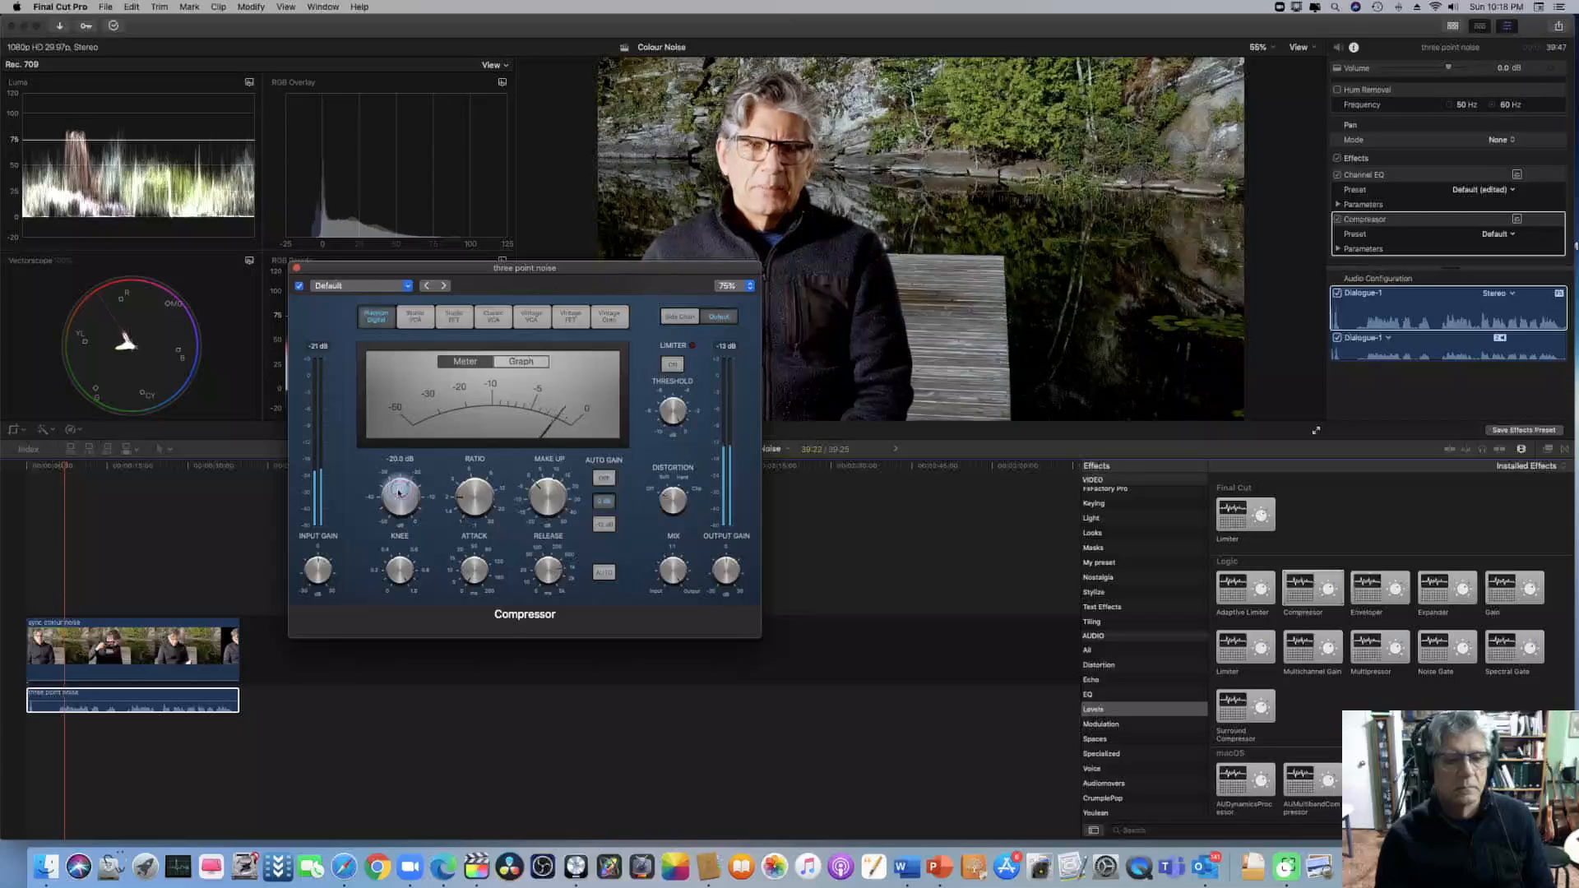
pyautogui.click(606, 478)
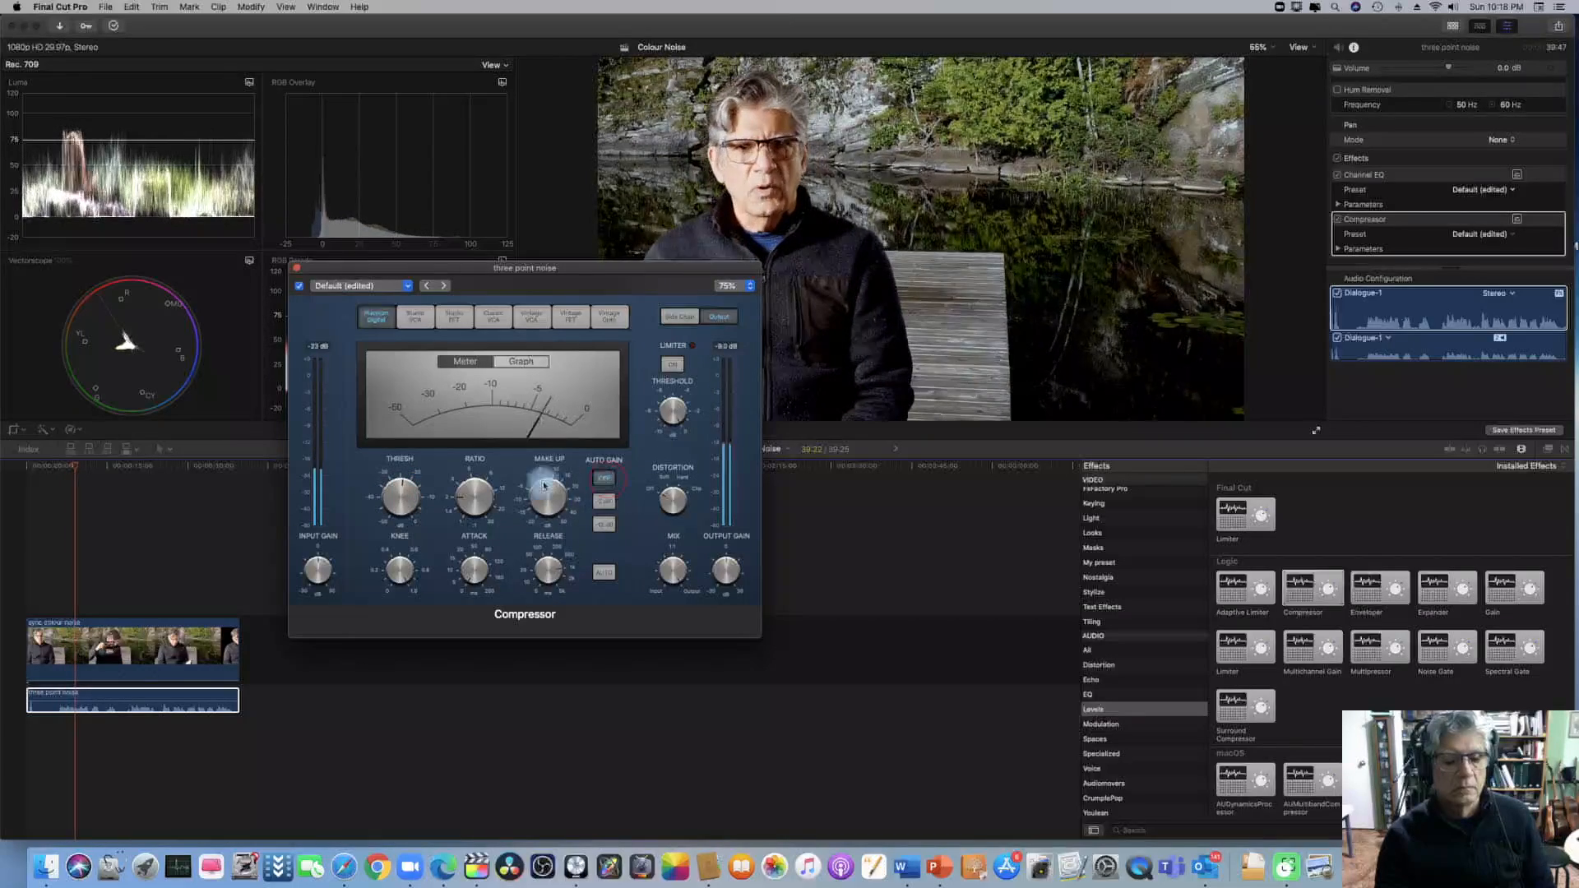
pyautogui.moveTo(392, 486); pyautogui.dragTo(388, 501)
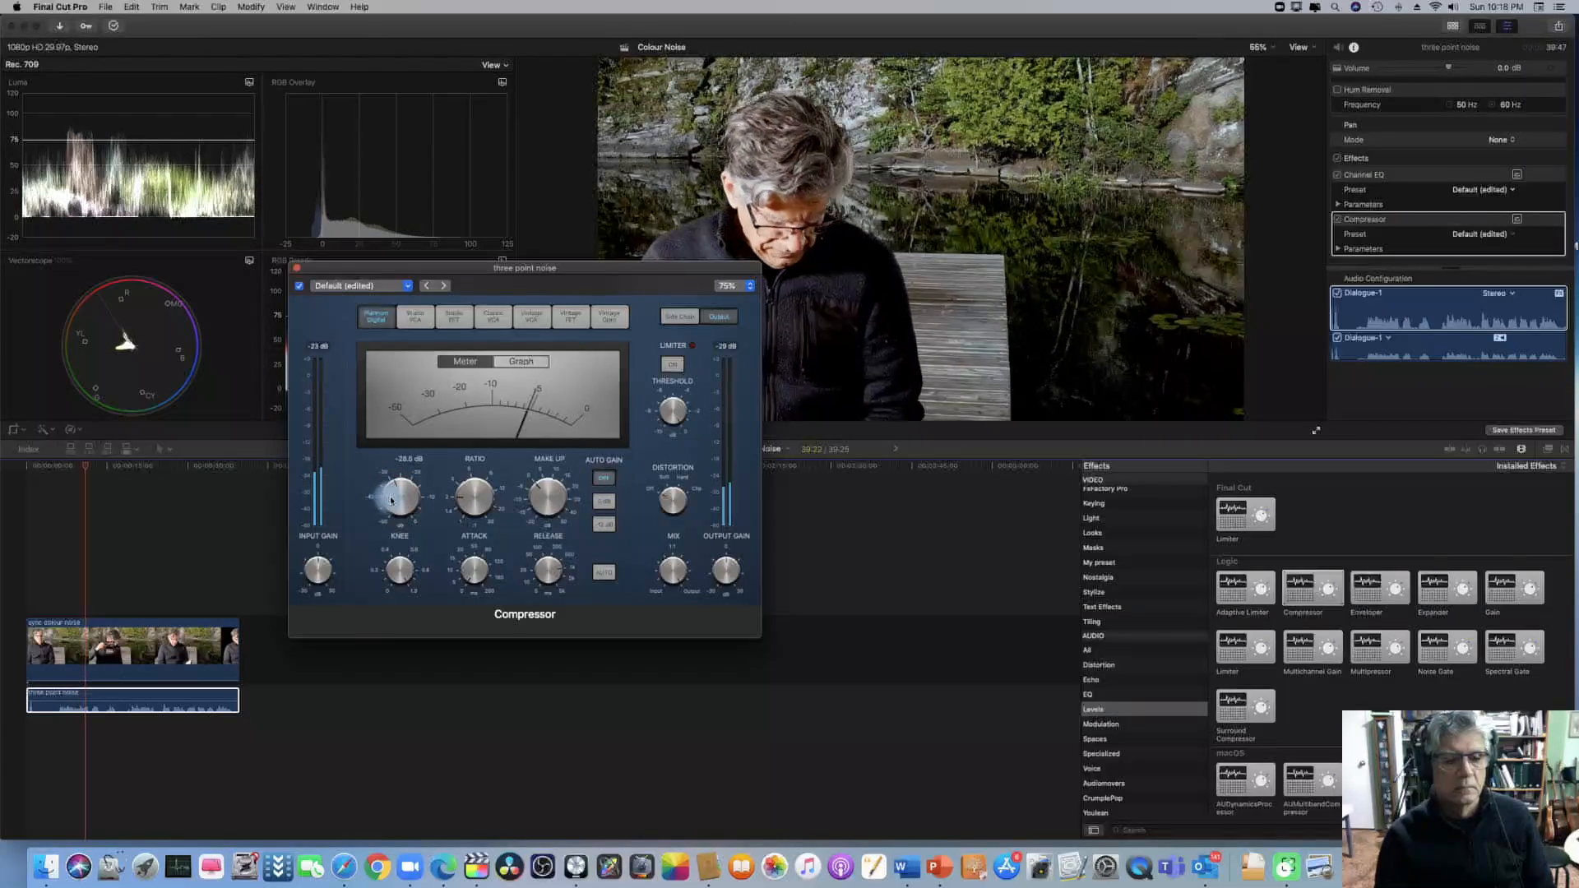
pyautogui.moveTo(538, 480); pyautogui.dragTo(538, 471)
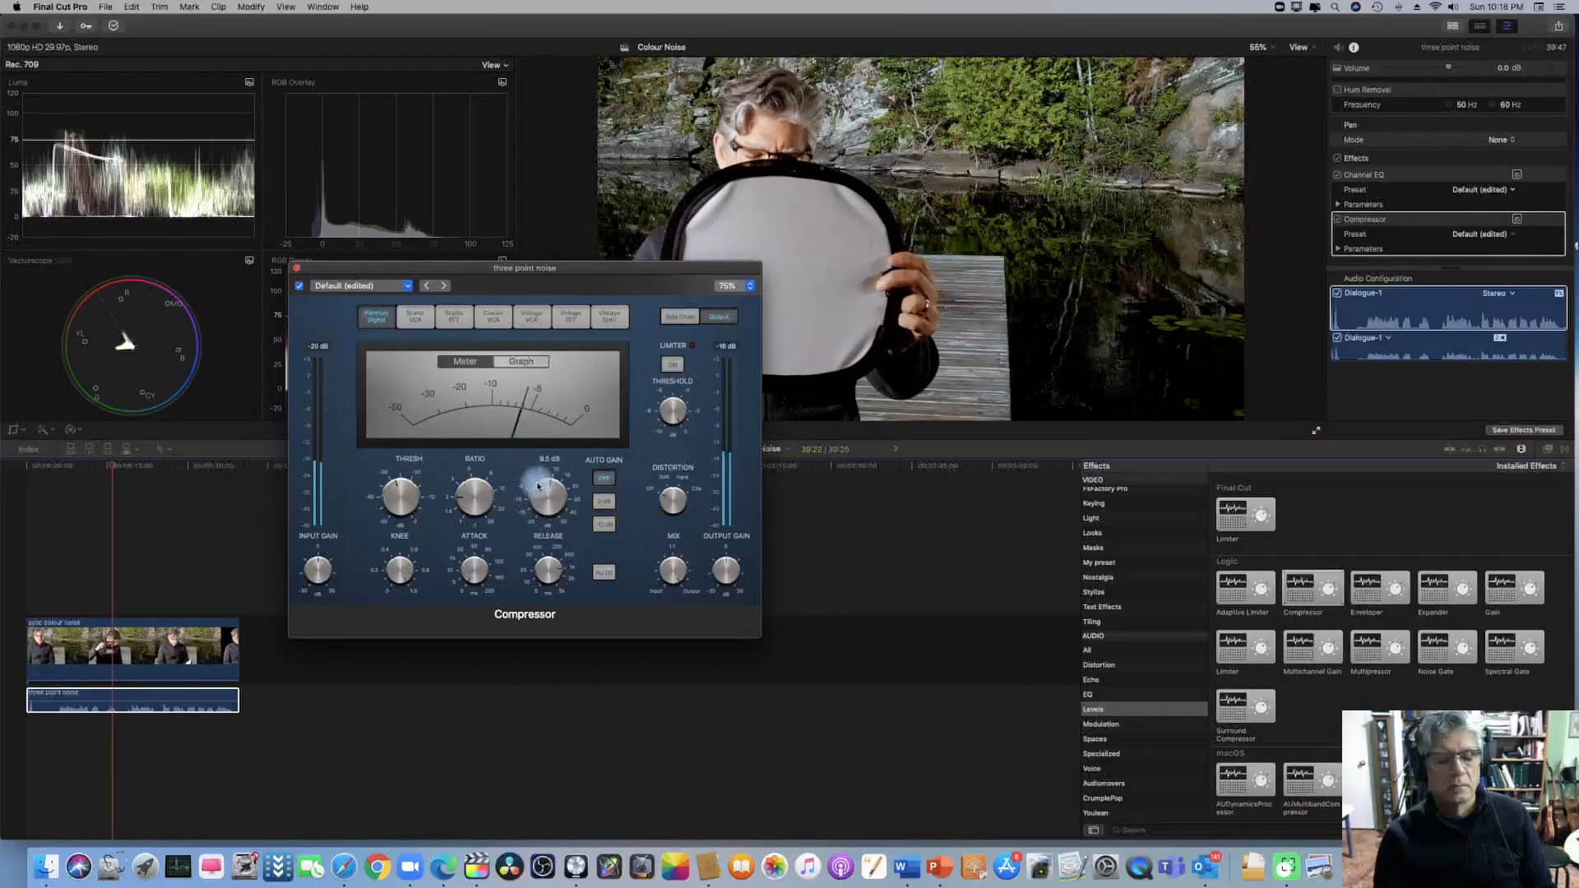
pyautogui.click(297, 267)
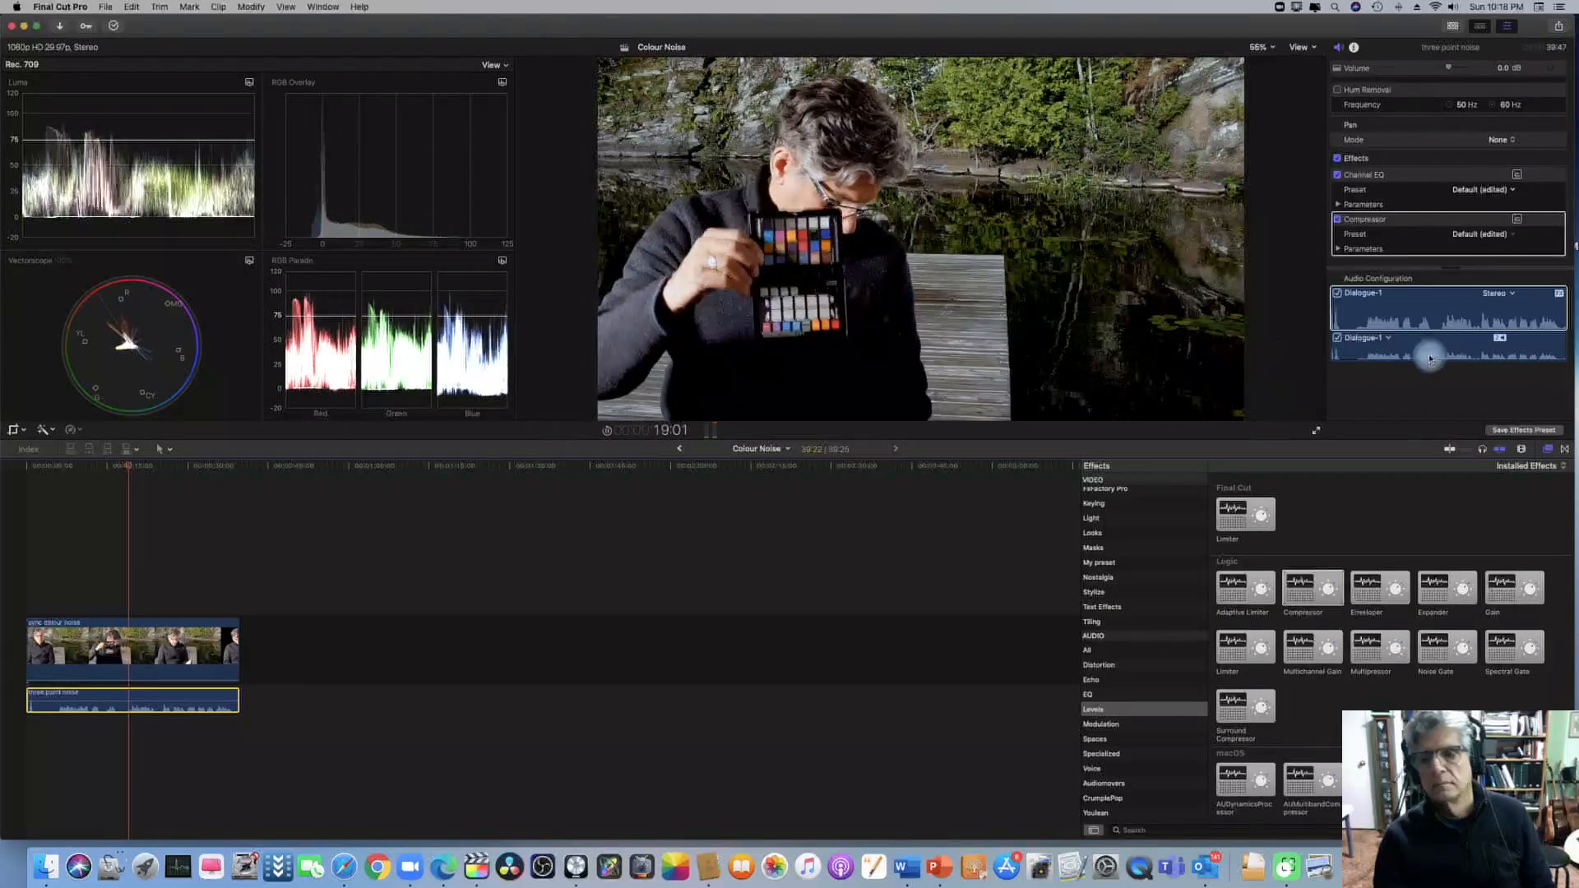
# Search the Specialized audio effects for "noise" and apply the Denoiser to the three point noise clip.
pyautogui.scroll(-1, 1410, 243)
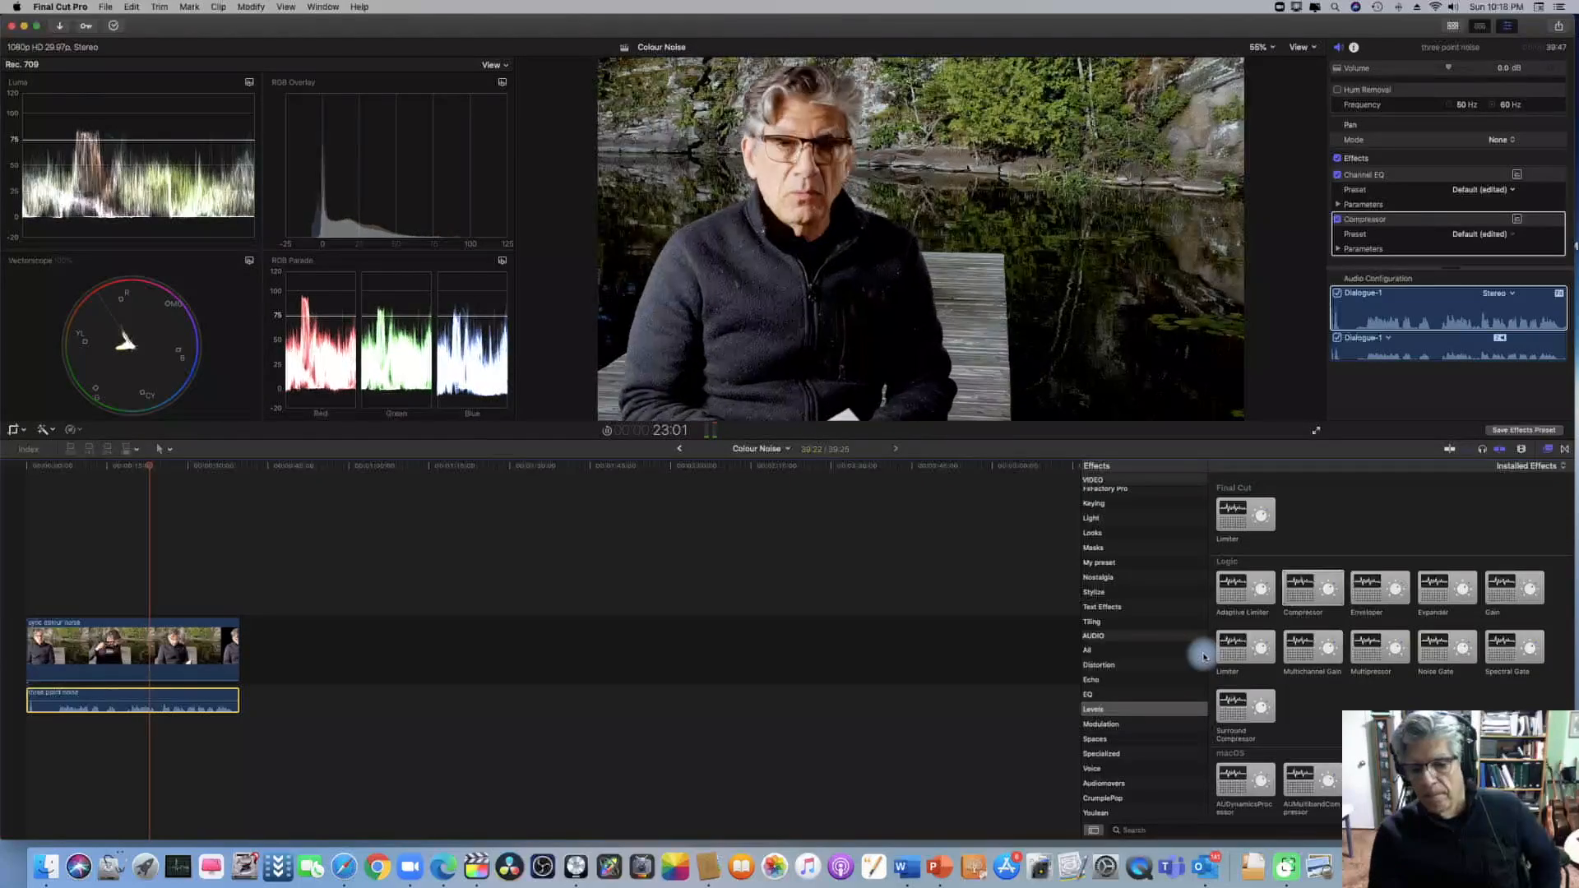
pyautogui.click(1120, 752)
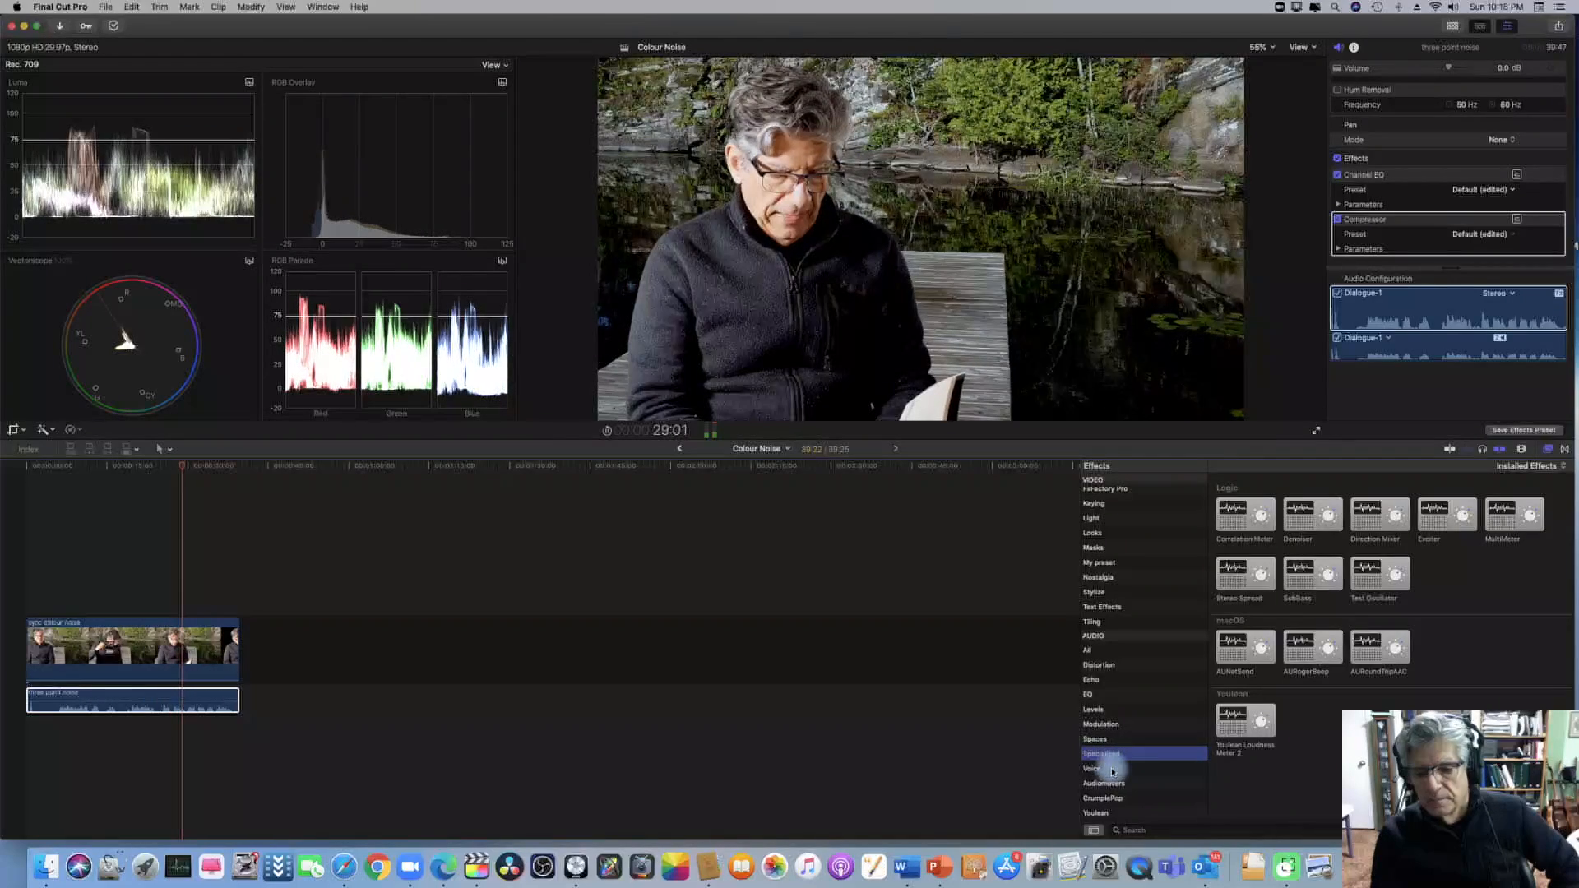
pyautogui.click(1136, 829)
pyautogui.write('noise')
pyautogui.click(1239, 508)
pyautogui.moveTo(1239, 508); pyautogui.dragTo(204, 704)
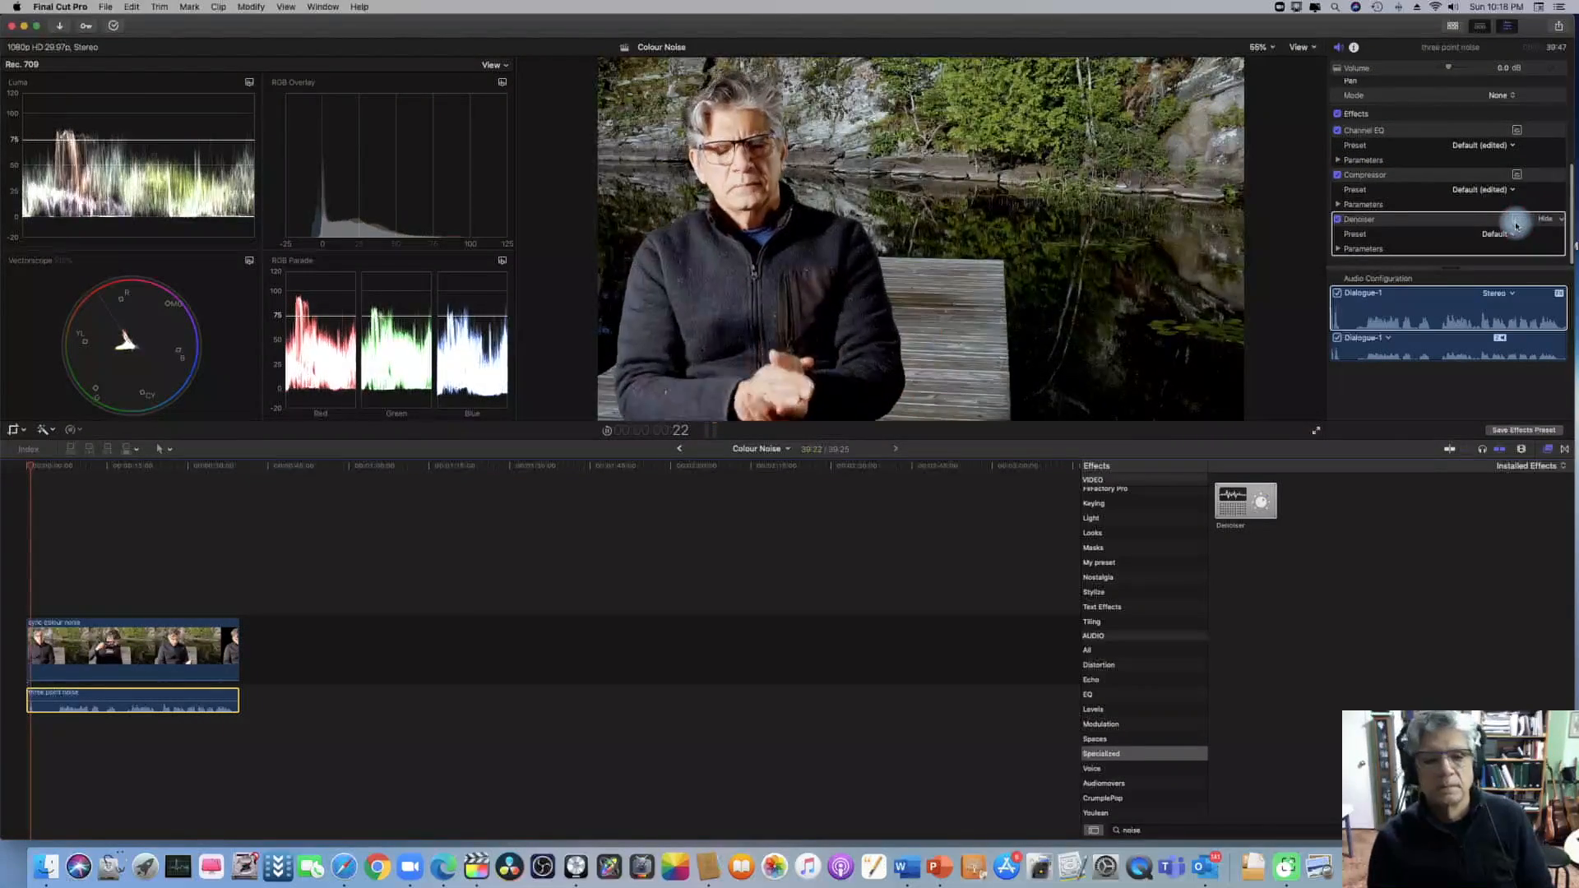
# In the Denoiser editor, set the threshold to -73 dB and the reduction to about -64 dB.
pyautogui.click(1517, 219)
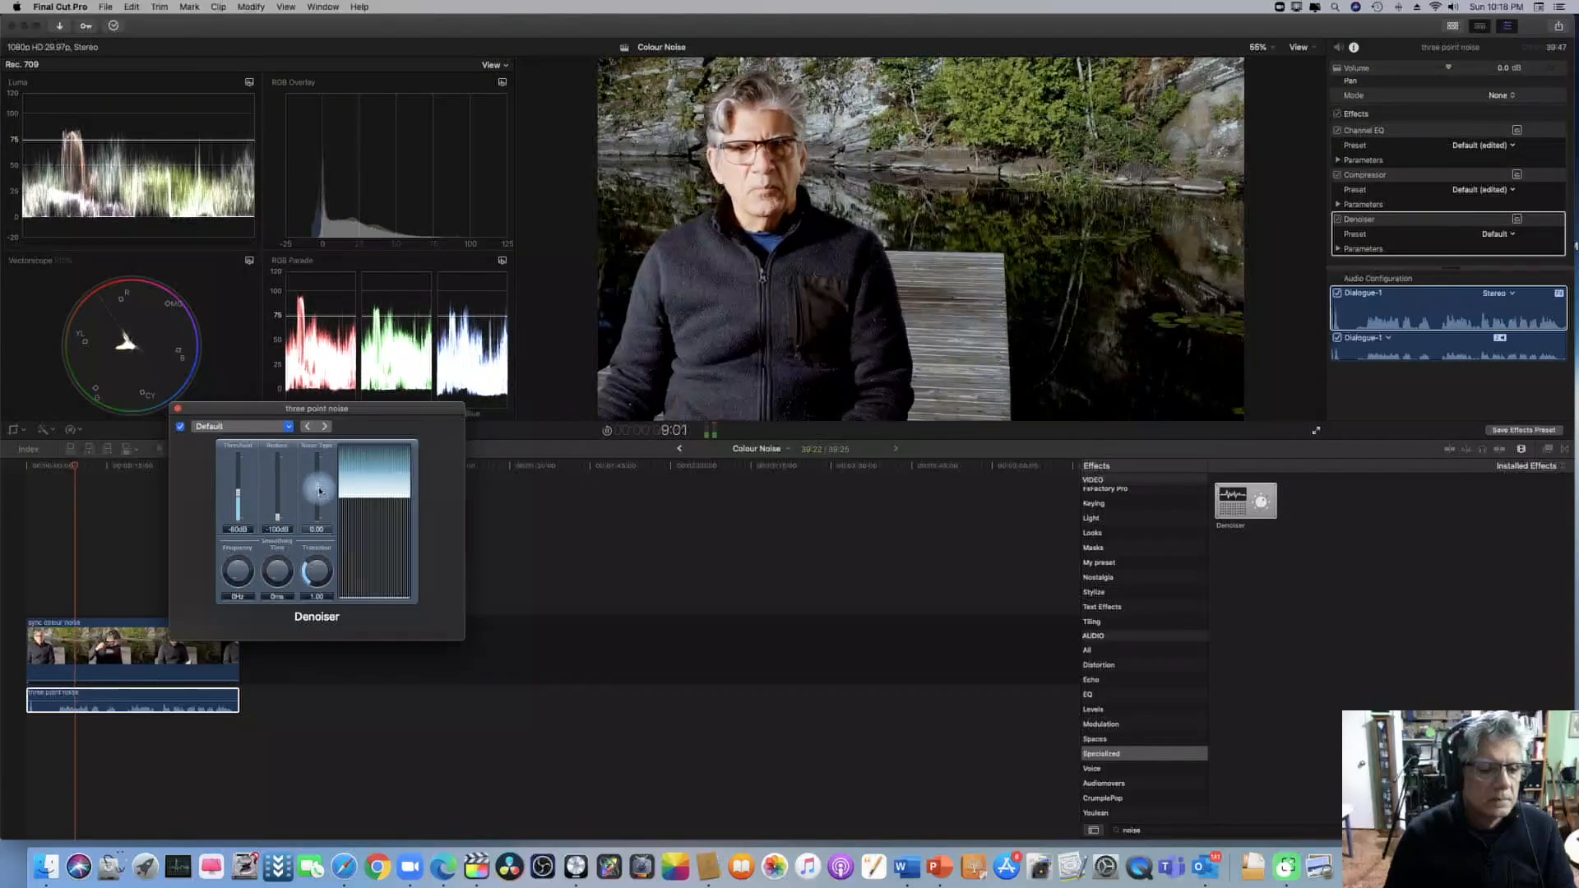
pyautogui.moveTo(239, 498); pyautogui.dragTo(242, 505)
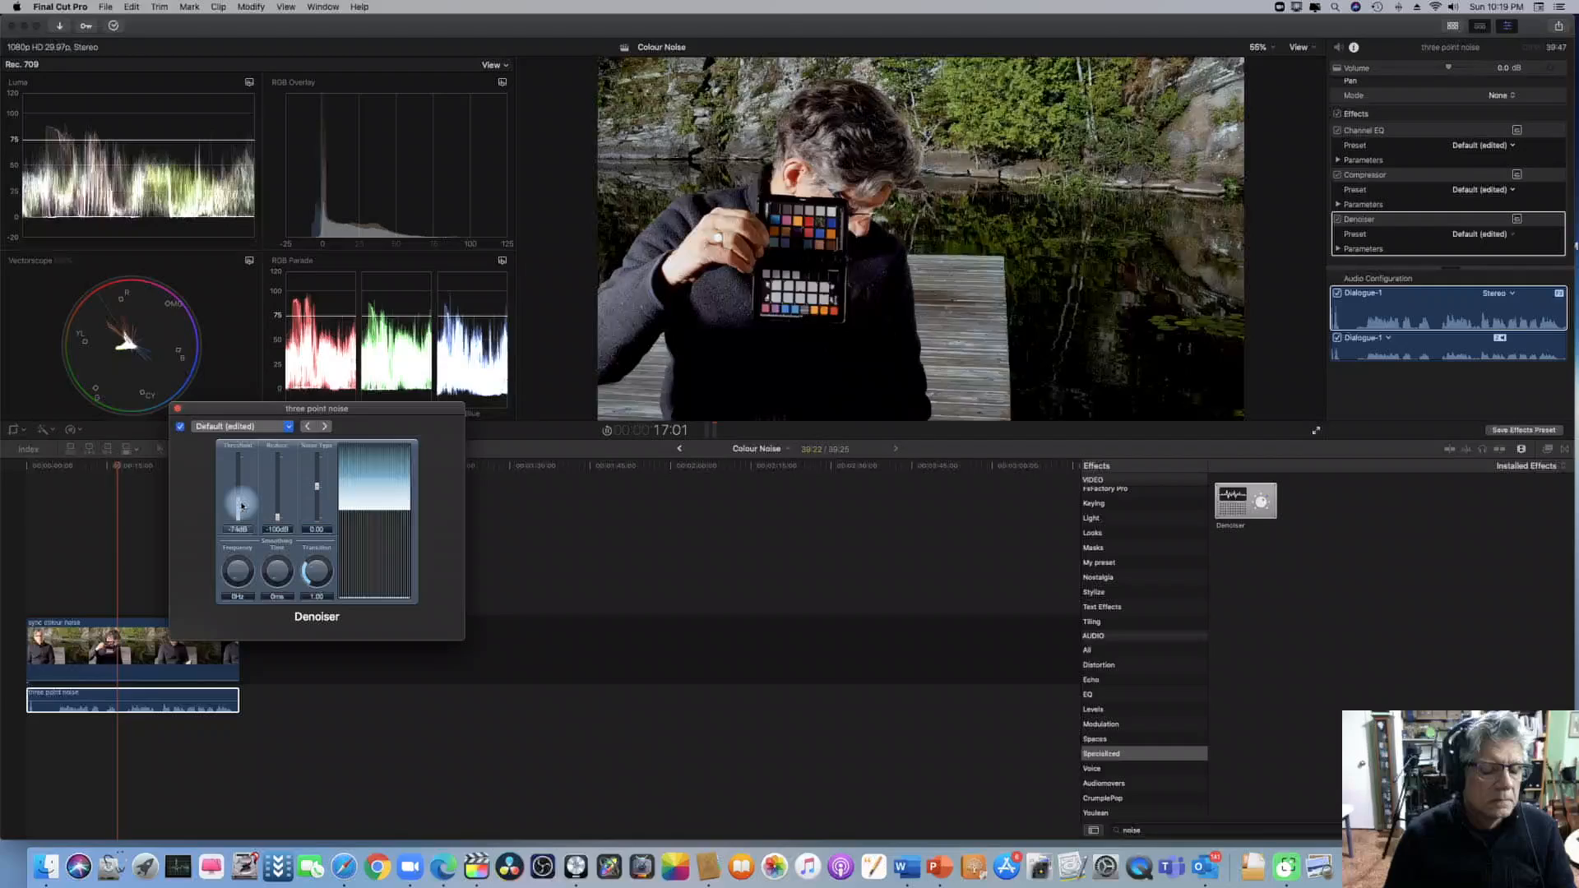
pyautogui.moveTo(277, 517)
pyautogui.mouseDown()
pyautogui.moveTo(279, 468)
pyautogui.moveTo(279, 493)
pyautogui.mouseUp()
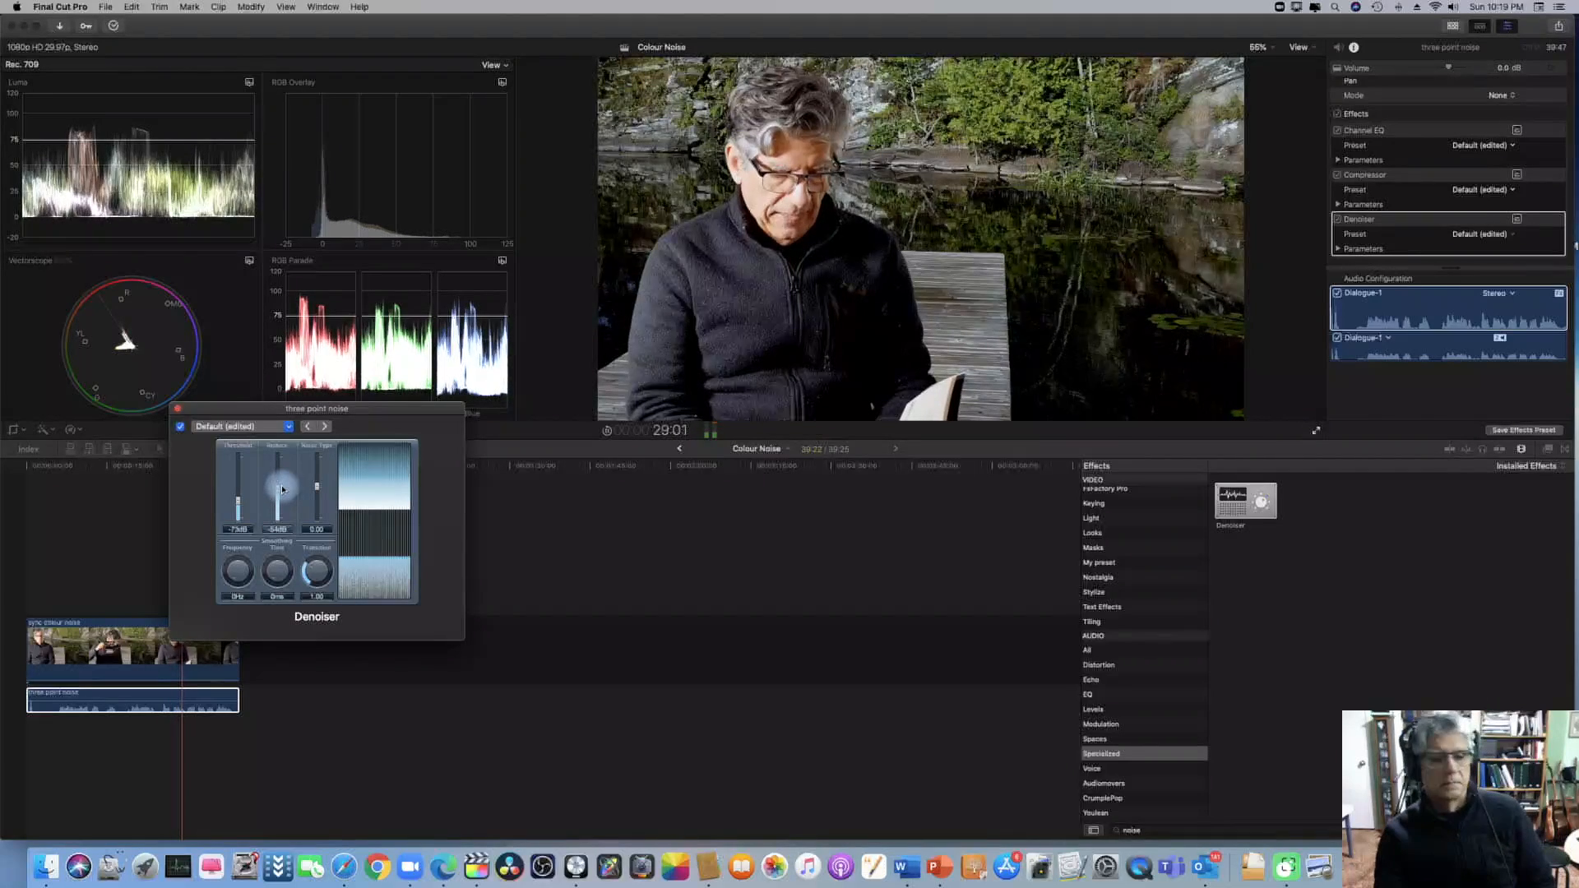
# Toggle the Denoiser to compare the sound, leave it switched off and close its editor.
pyautogui.click(185, 431)
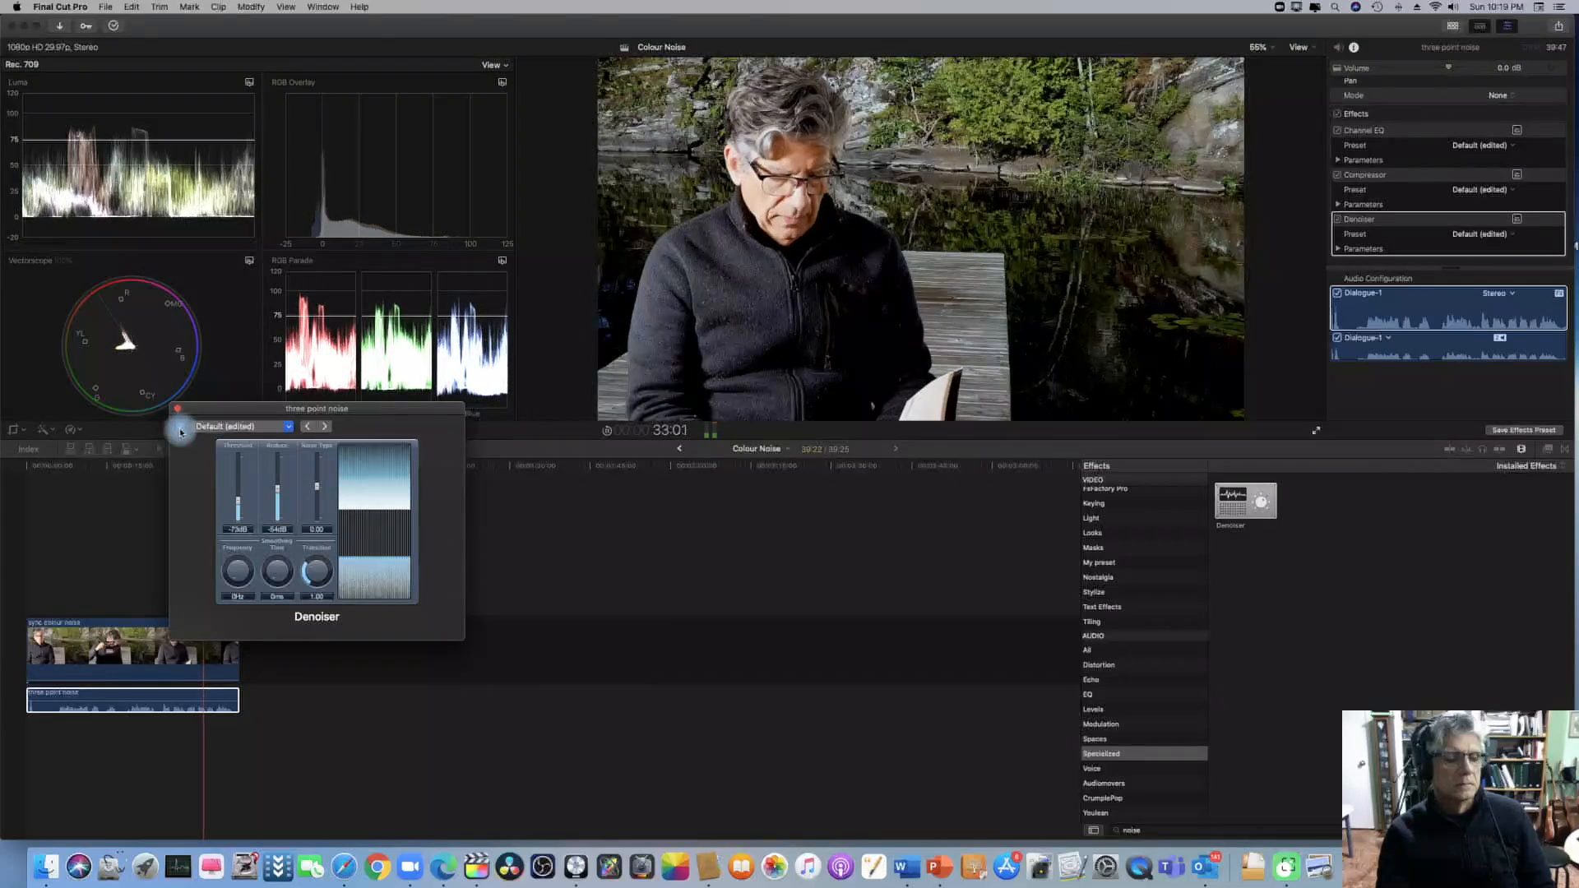
pyautogui.click(180, 427)
pyautogui.click(180, 425)
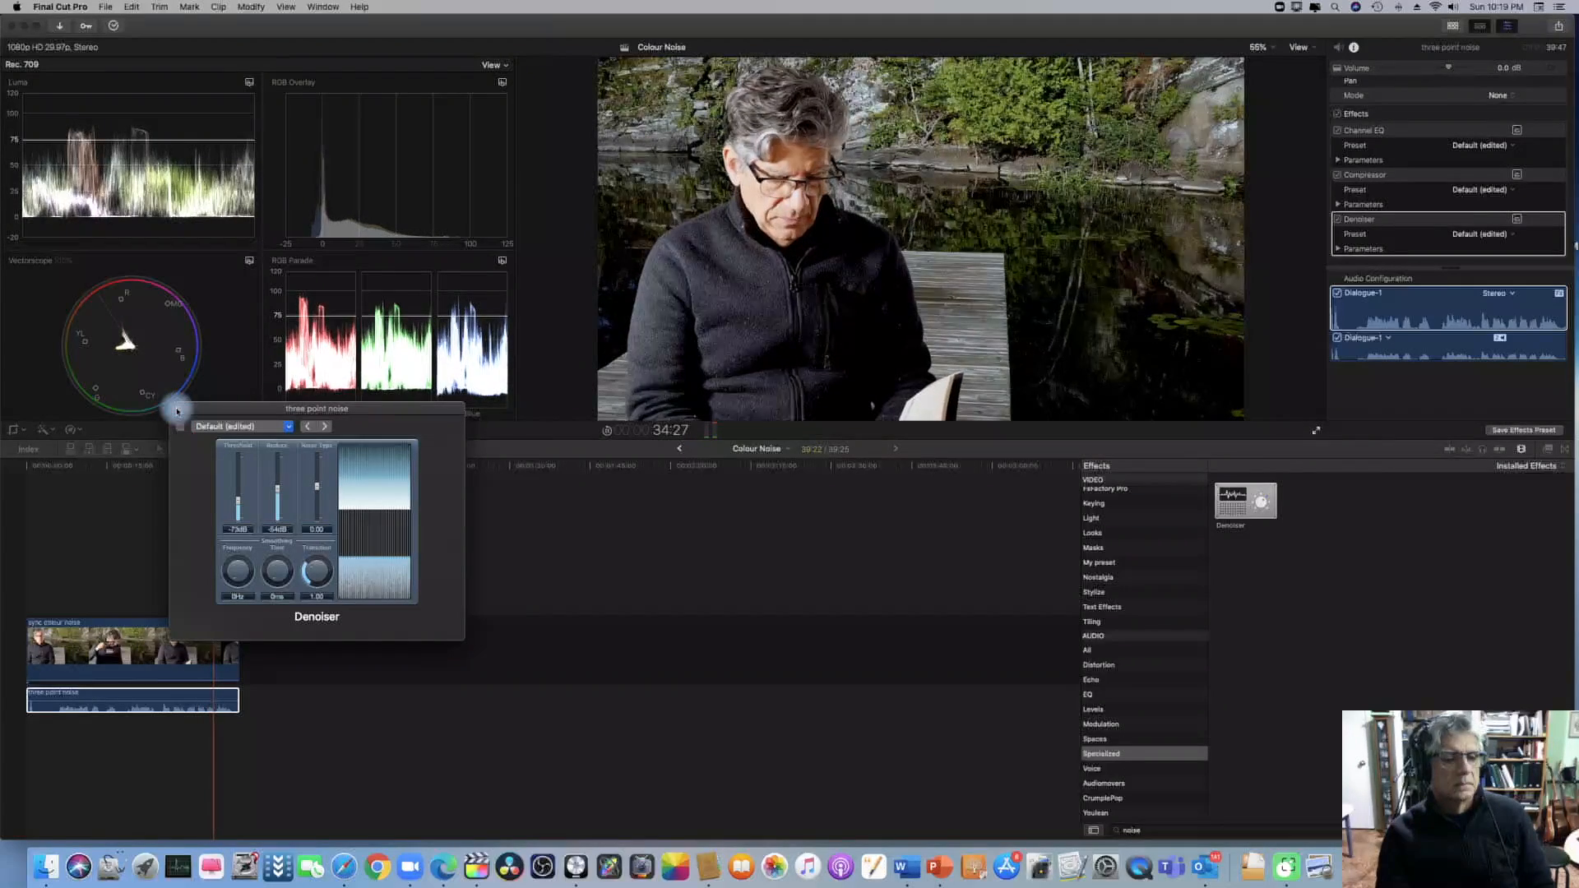
pyautogui.click(177, 409)
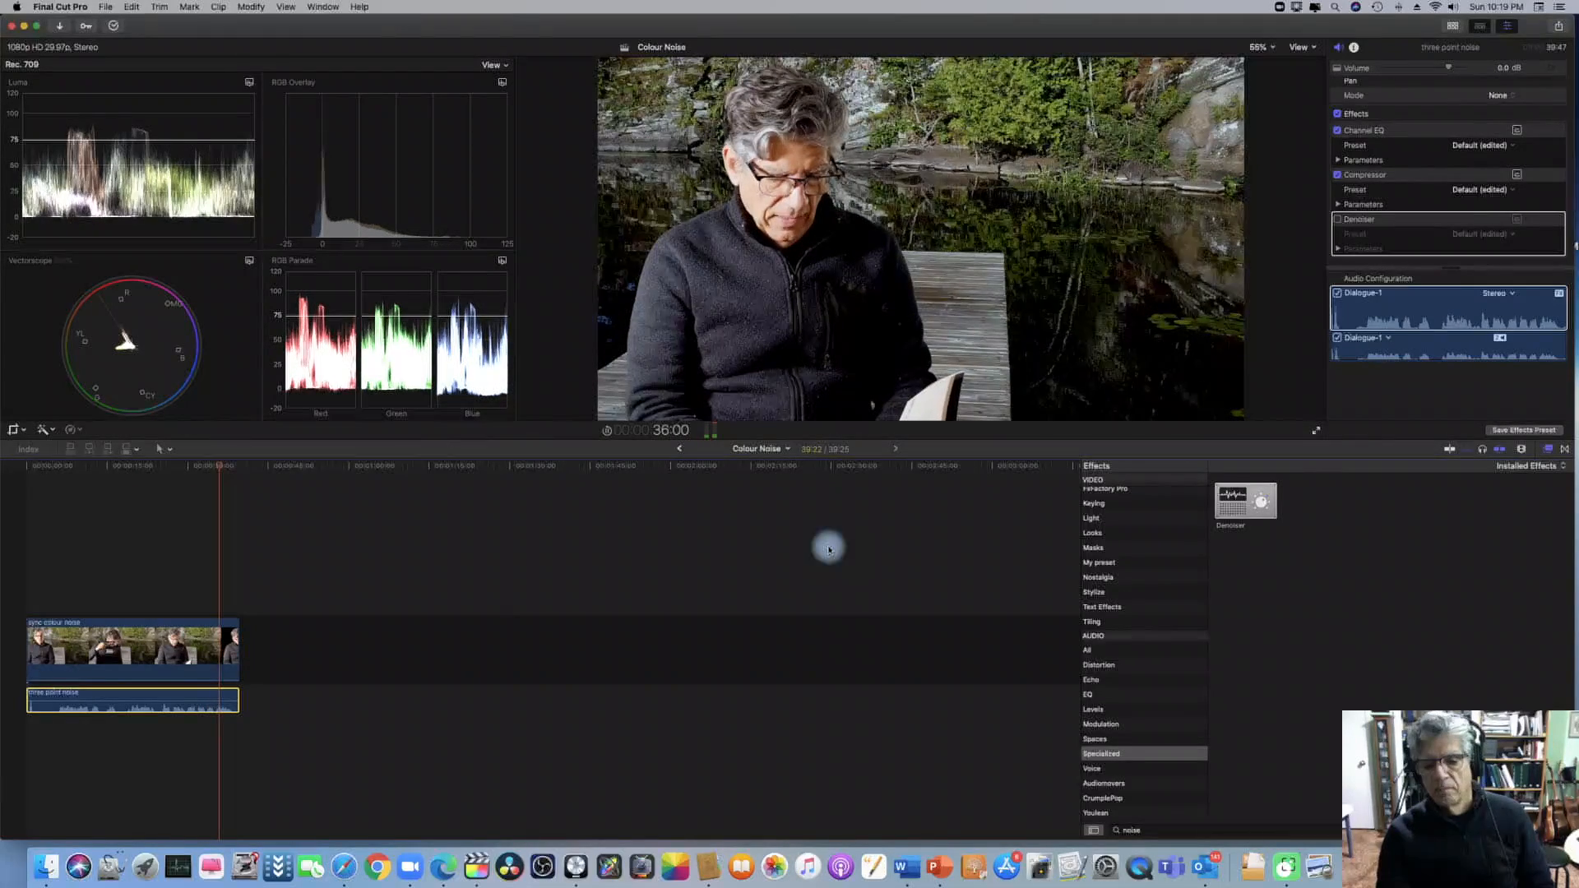
# Apply the CrumplePop AudioDenoise 2 effect to the three point noise audio clip.
pyautogui.click(1106, 798)
pyautogui.moveTo(1245, 502); pyautogui.dragTo(174, 710)
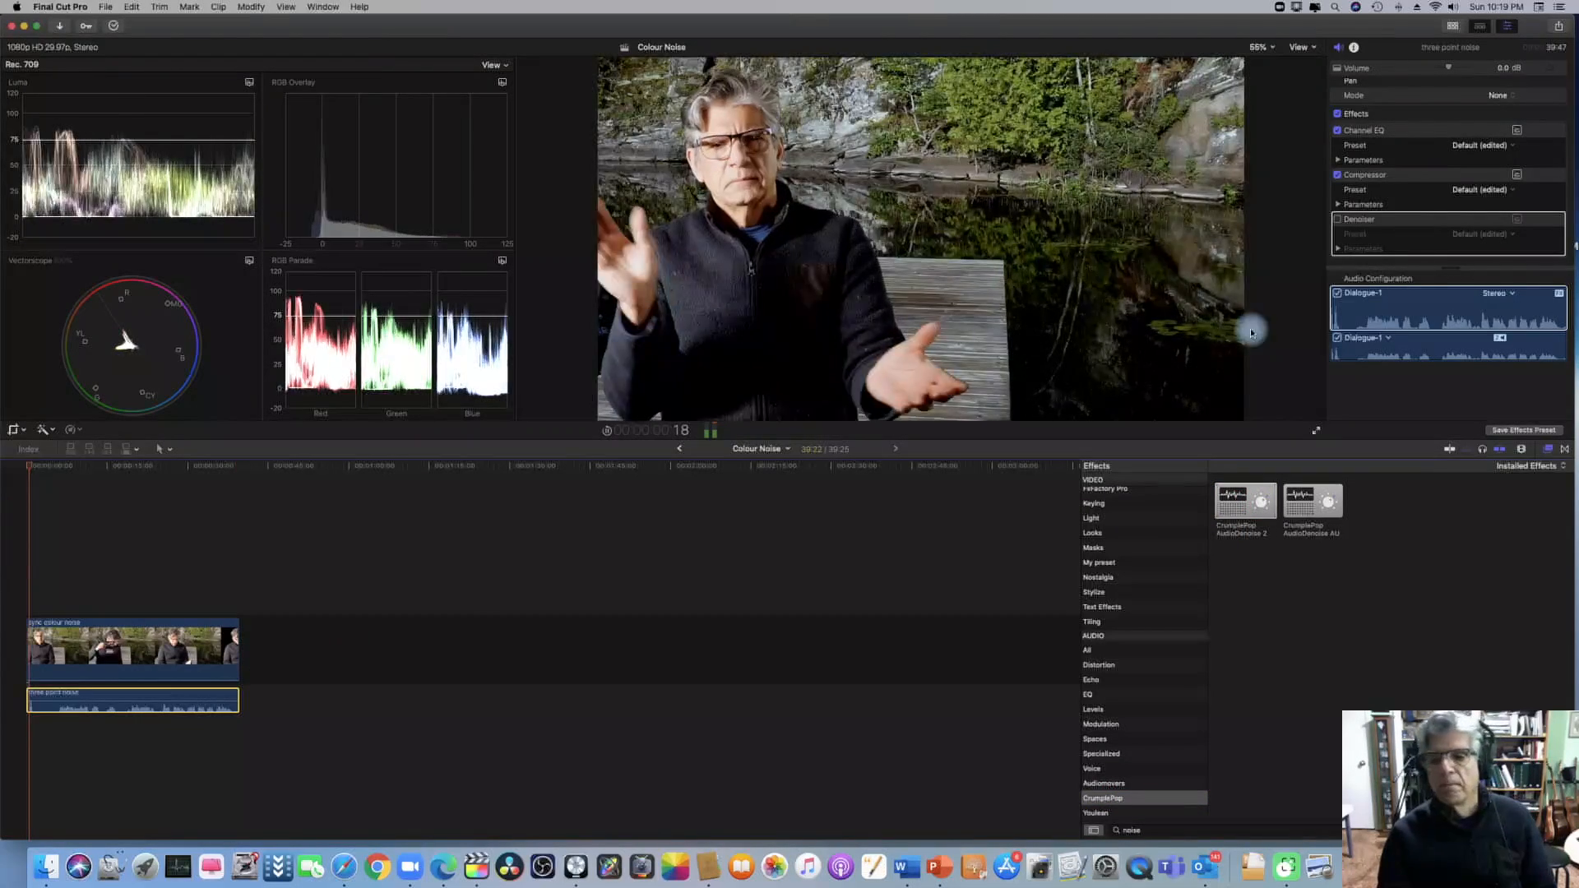
pyautogui.scroll(-2, 1414, 217)
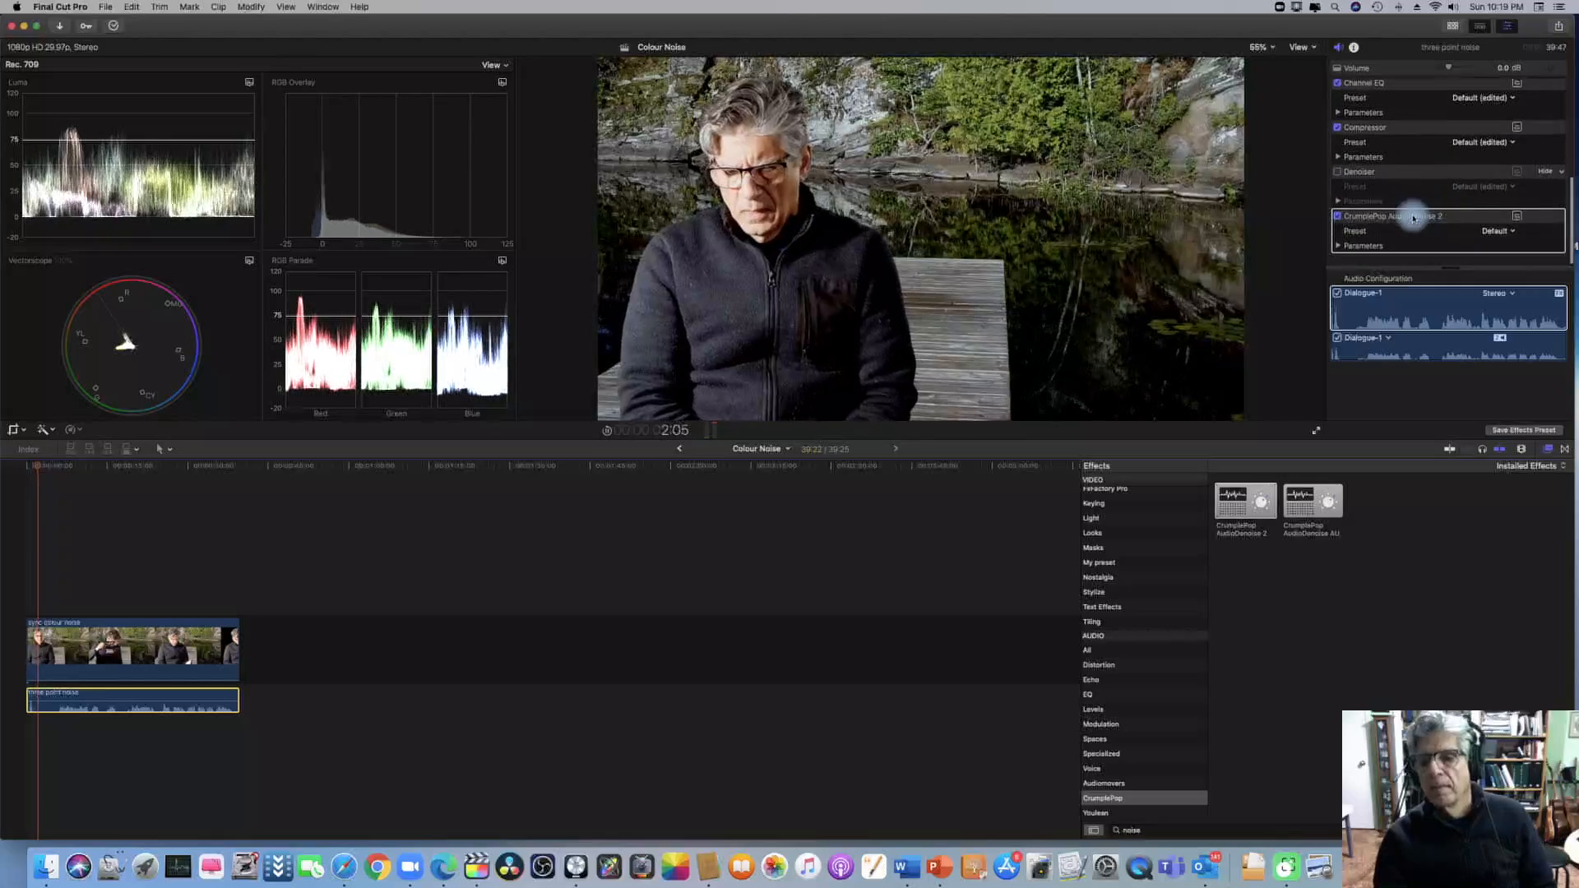
# Sample the clip's background noise in the AudioDenoise 2 editor during playback, then close the editor.
pyautogui.click(1517, 219)
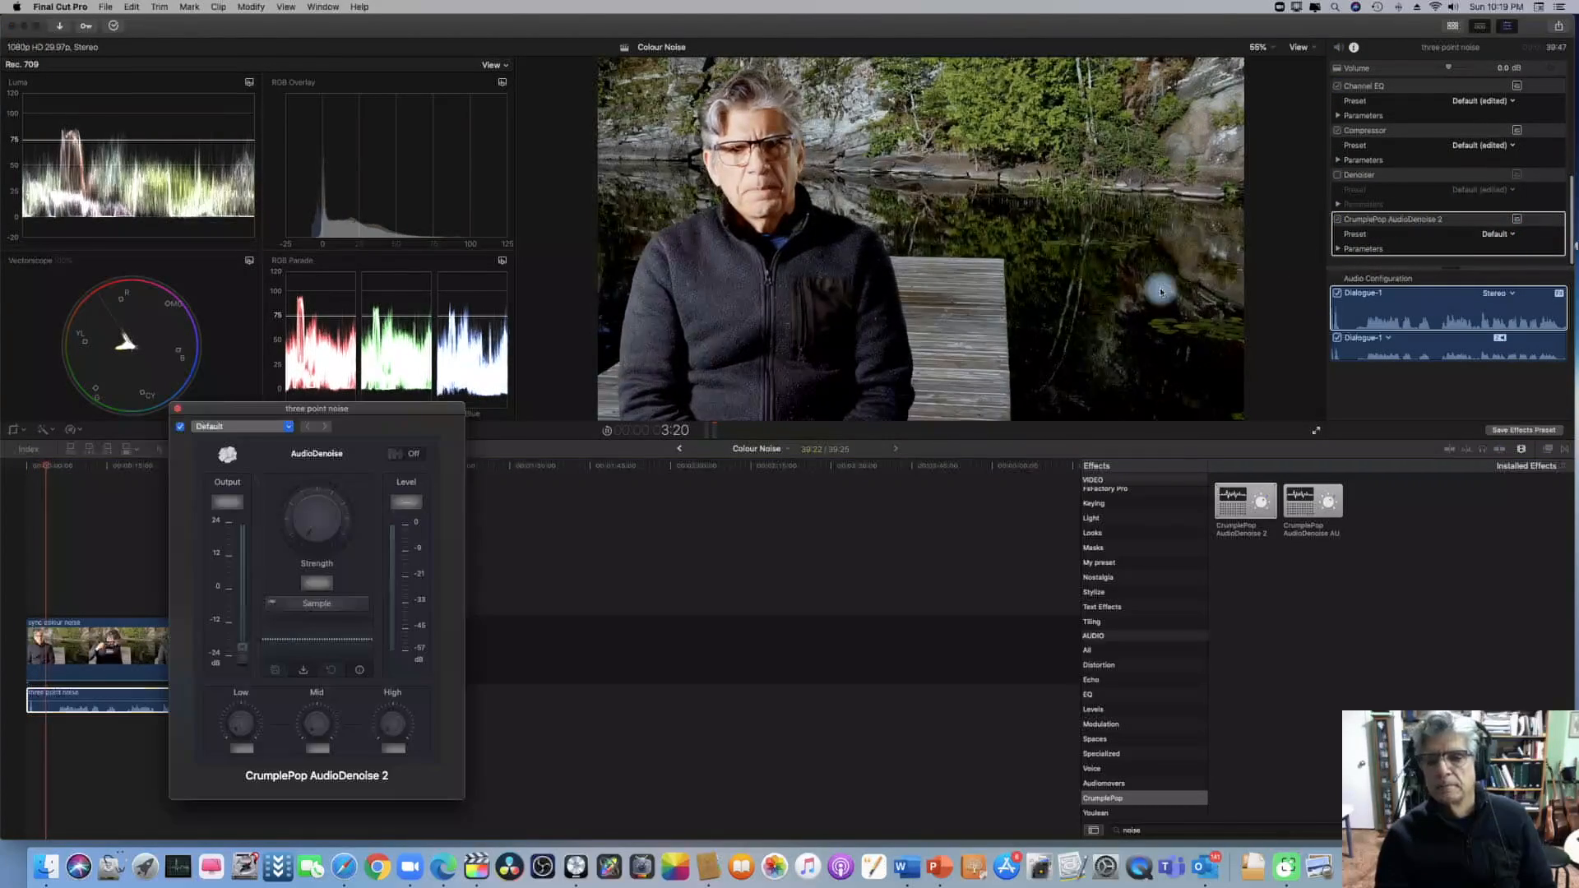
pyautogui.click(332, 606)
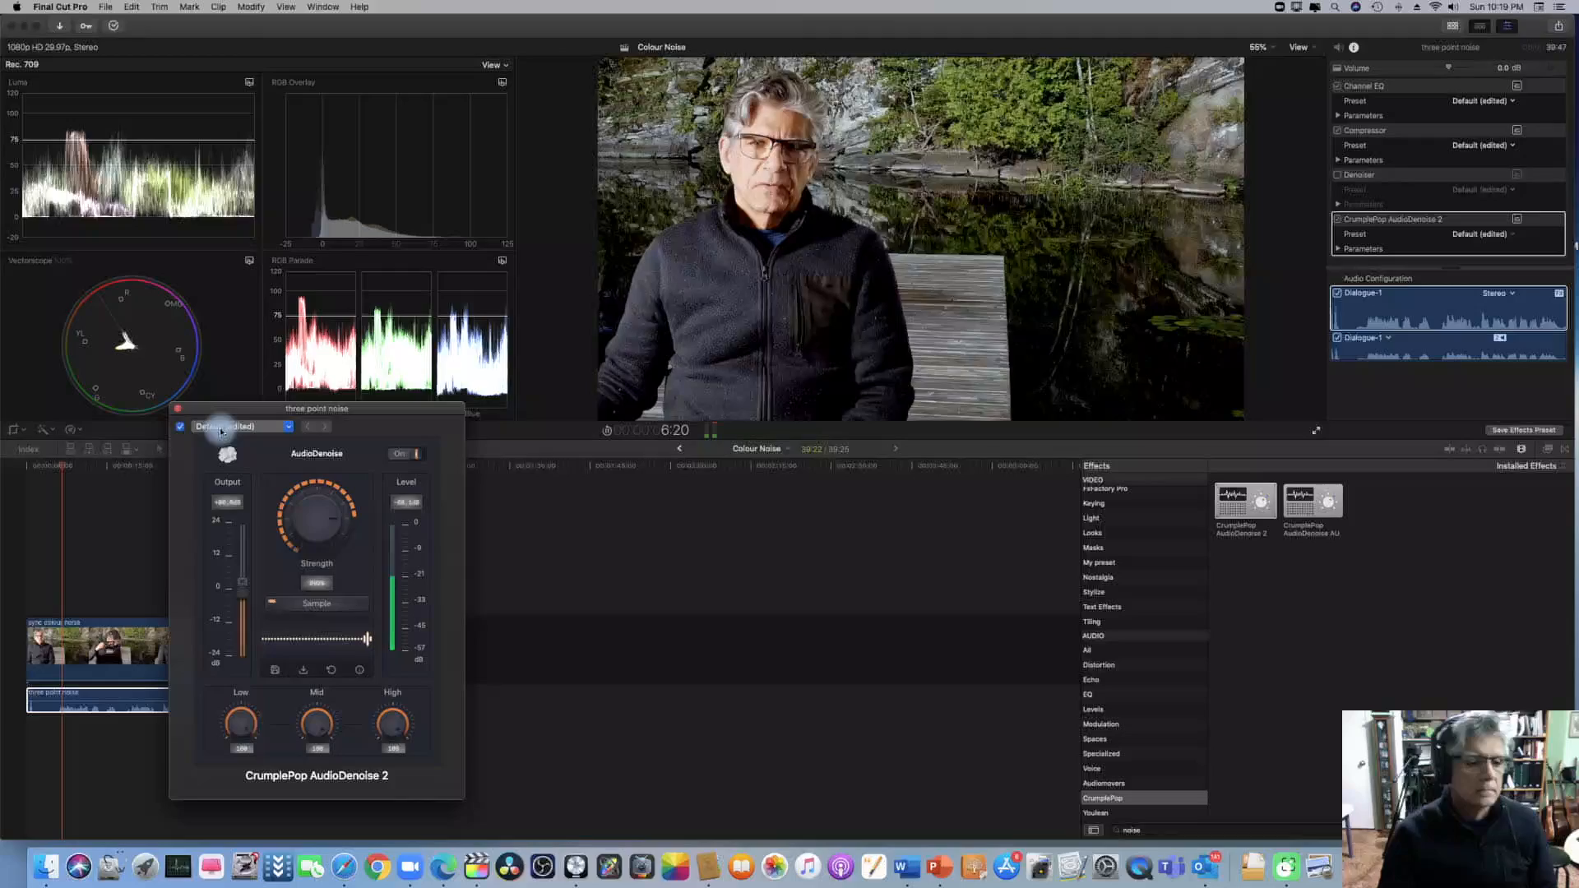
pyautogui.click(180, 414)
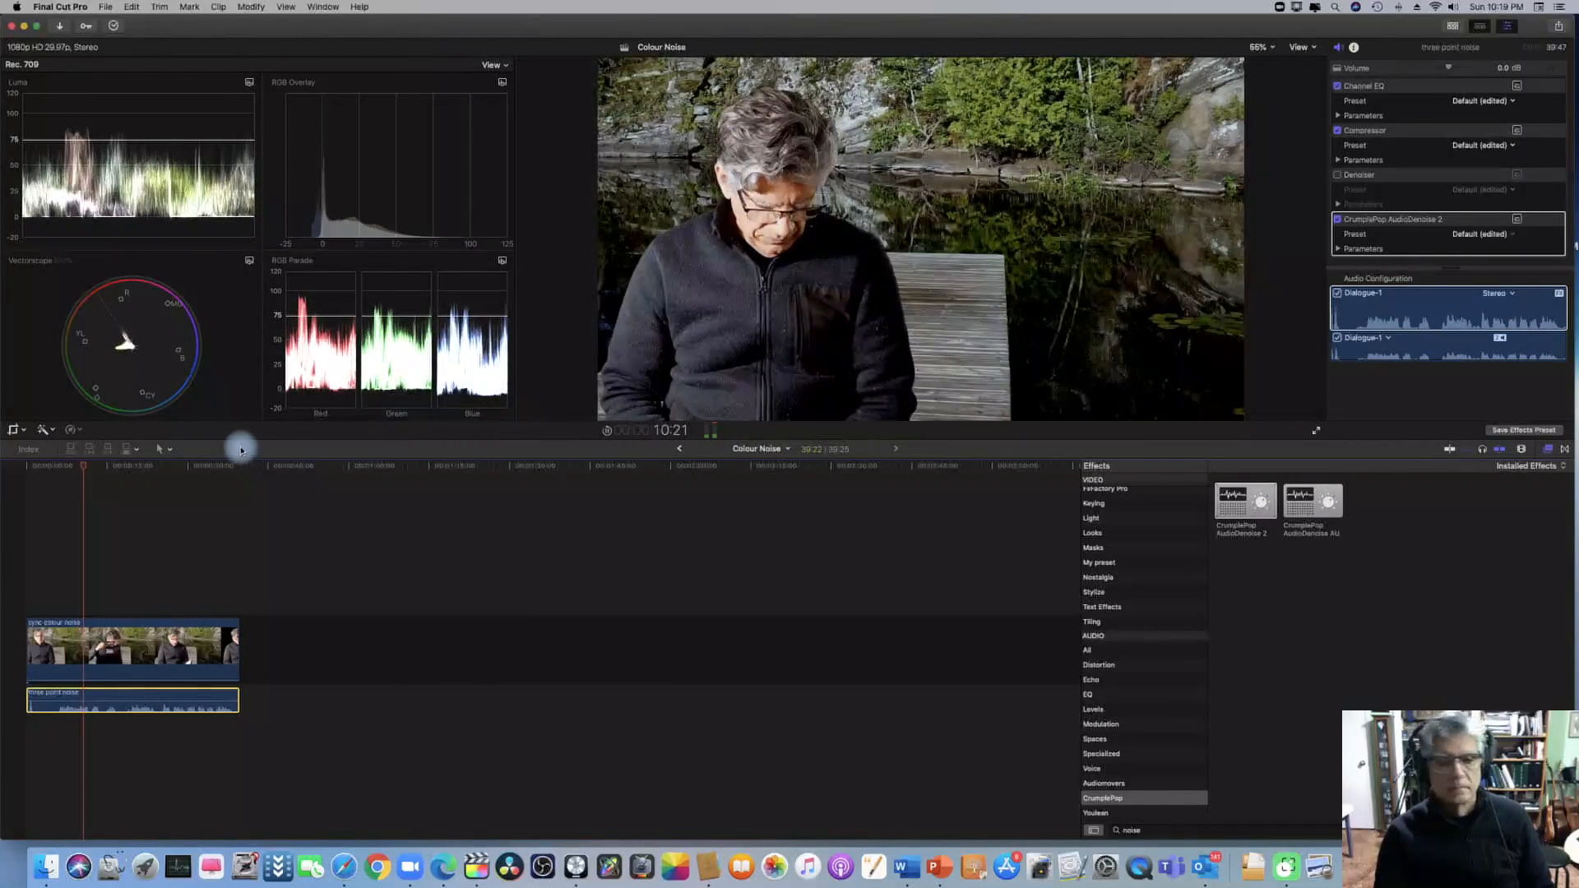